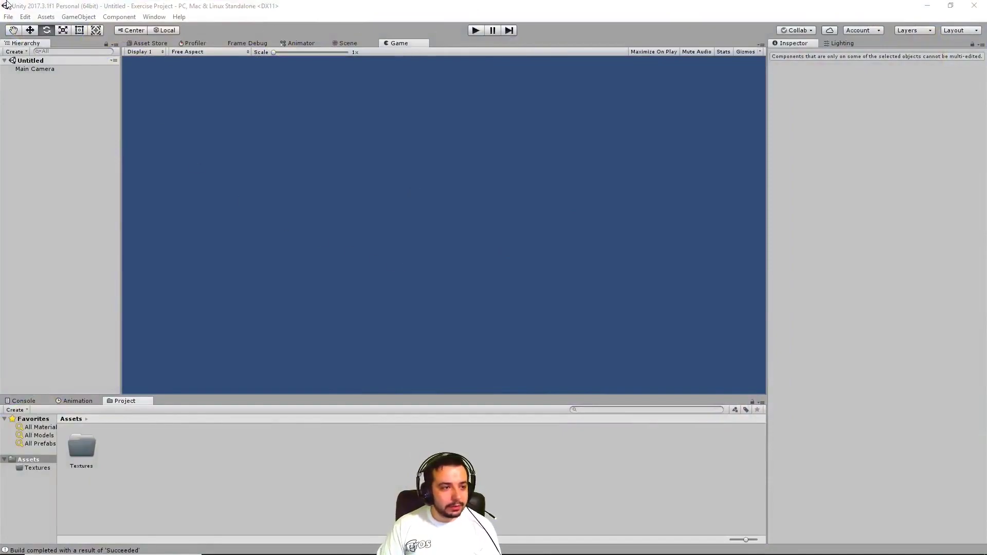
Add a 3D Plane to the scene and orbit the Scene view around it.
right_click(46, 185)
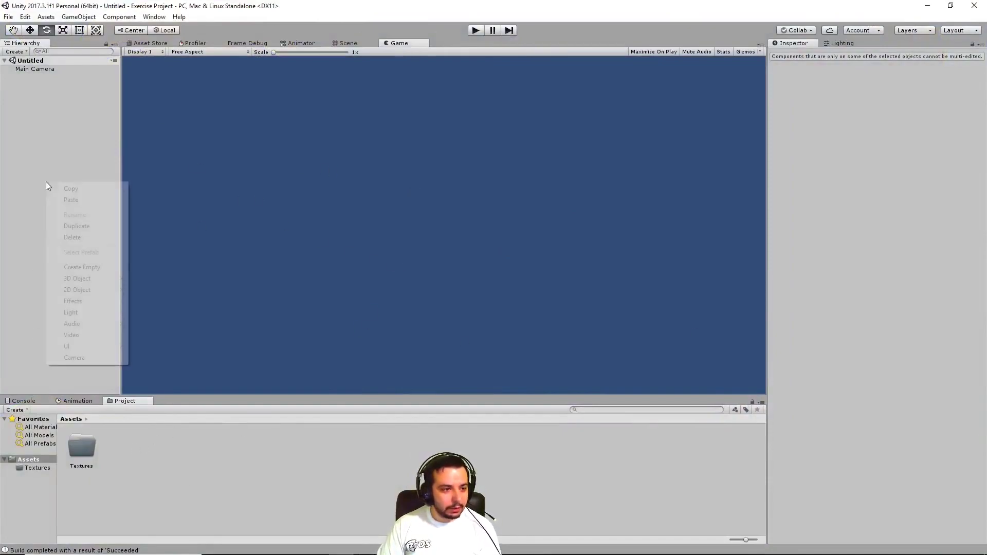
mouse_move(122, 278)
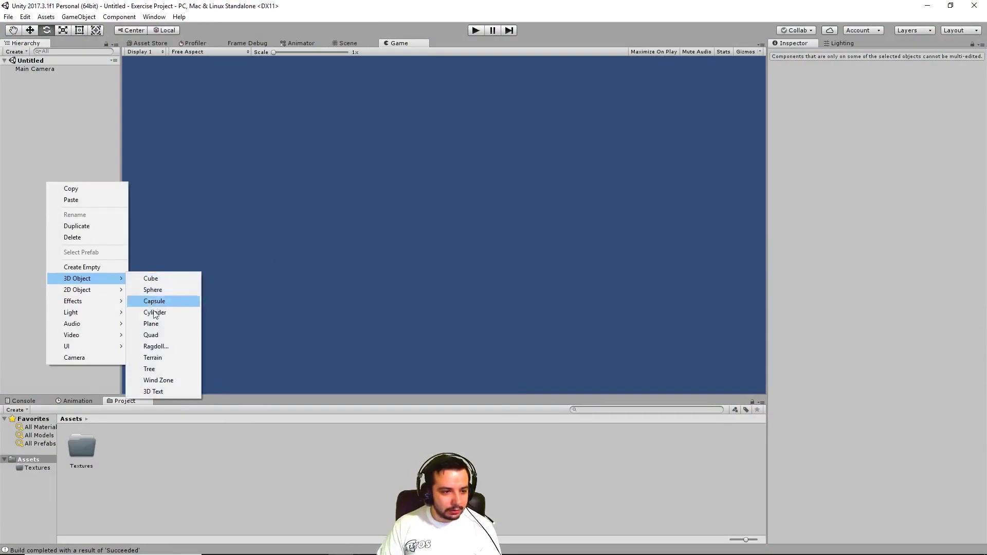
click(155, 327)
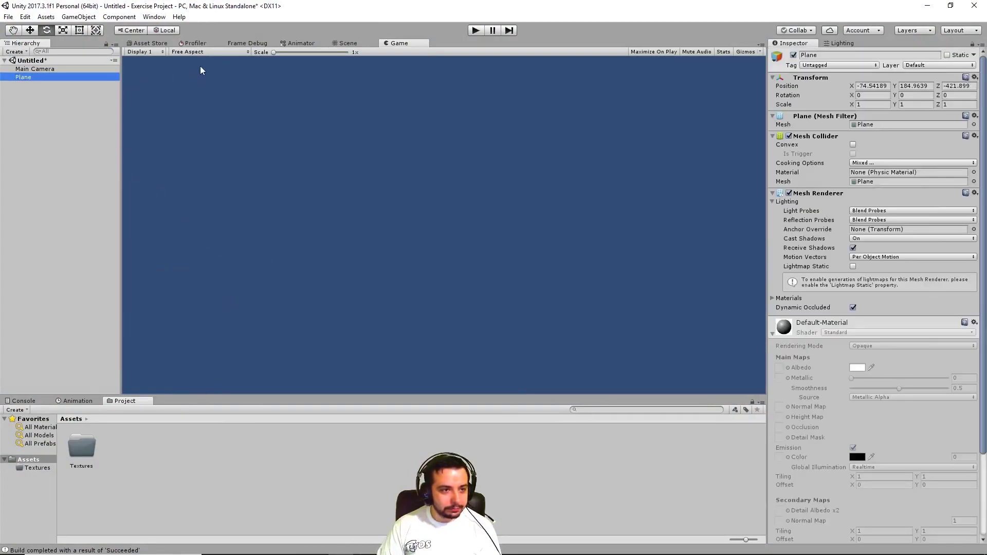
click(348, 44)
alt+drag(427, 166, 550, 246)
scroll(522, 238, up, 2)
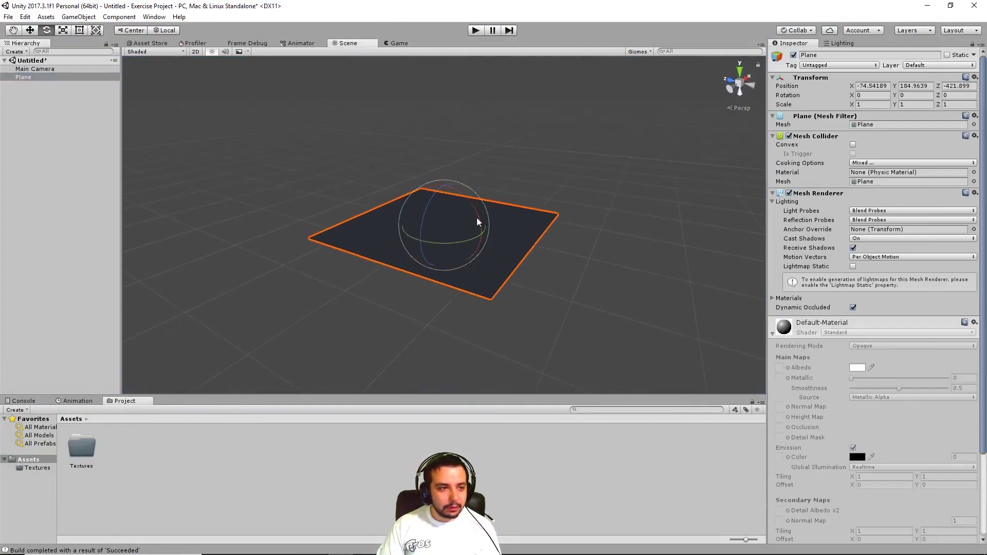
Add a Directional Light, tilt it 26.5° on X and raise it above the plane.
right_click(62, 131)
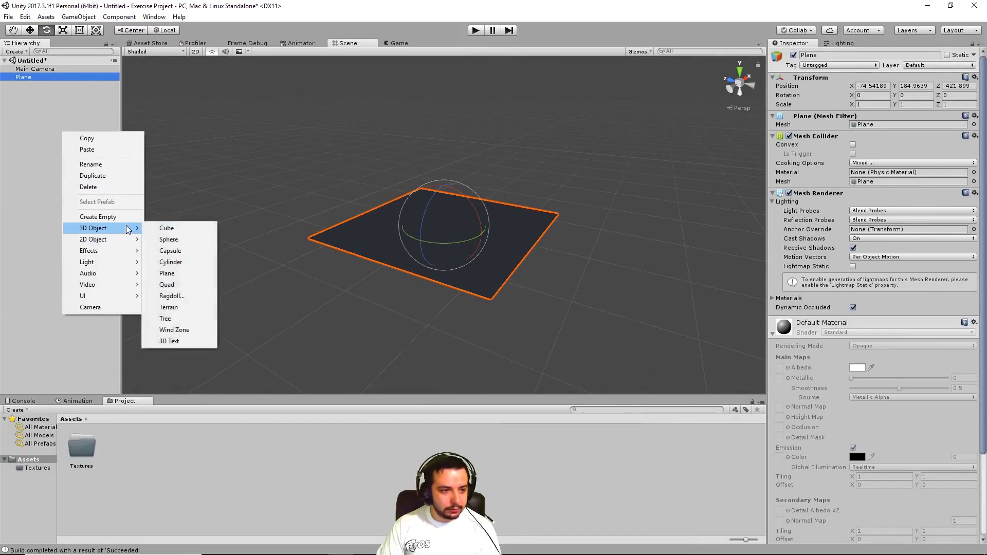
mouse_move(110, 262)
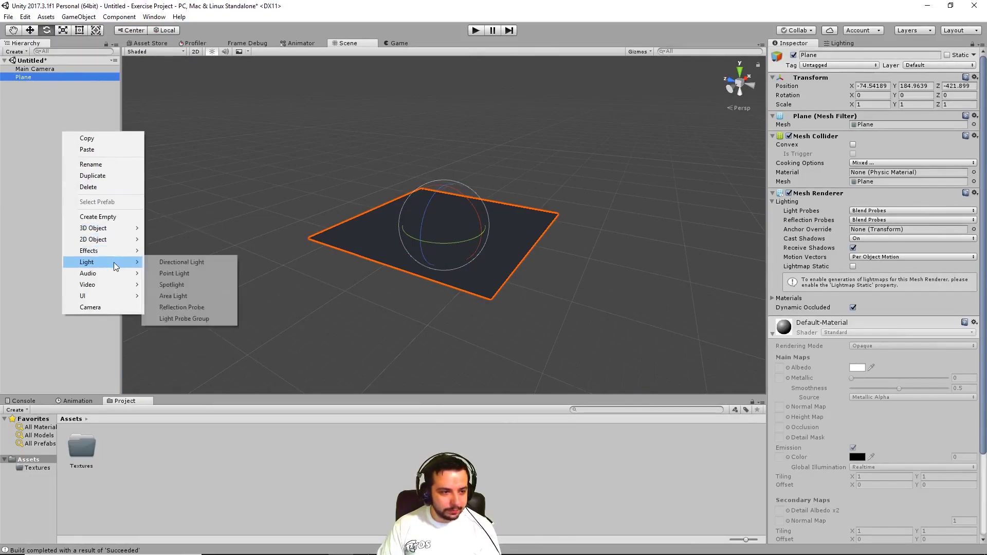
click(199, 264)
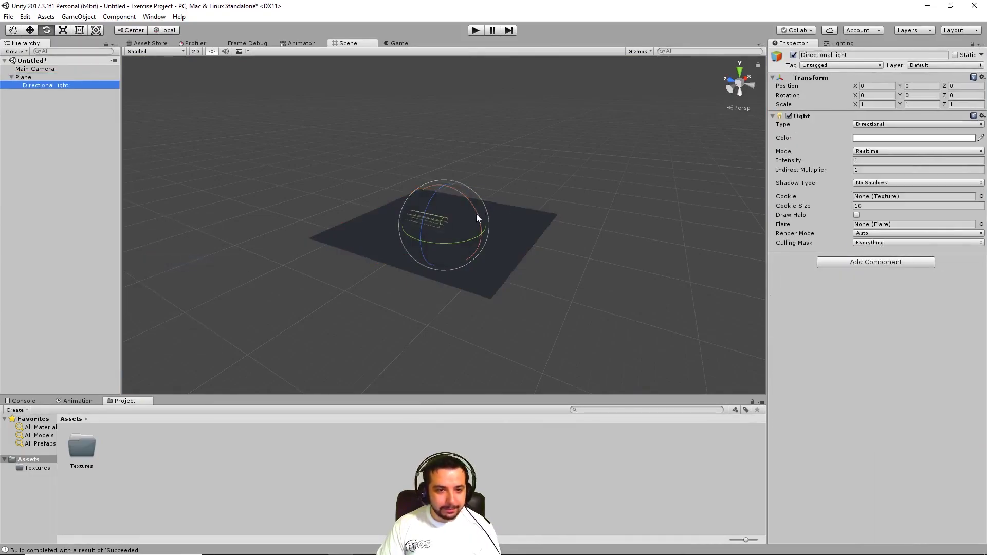
drag(477, 214, 458, 180)
key(w)
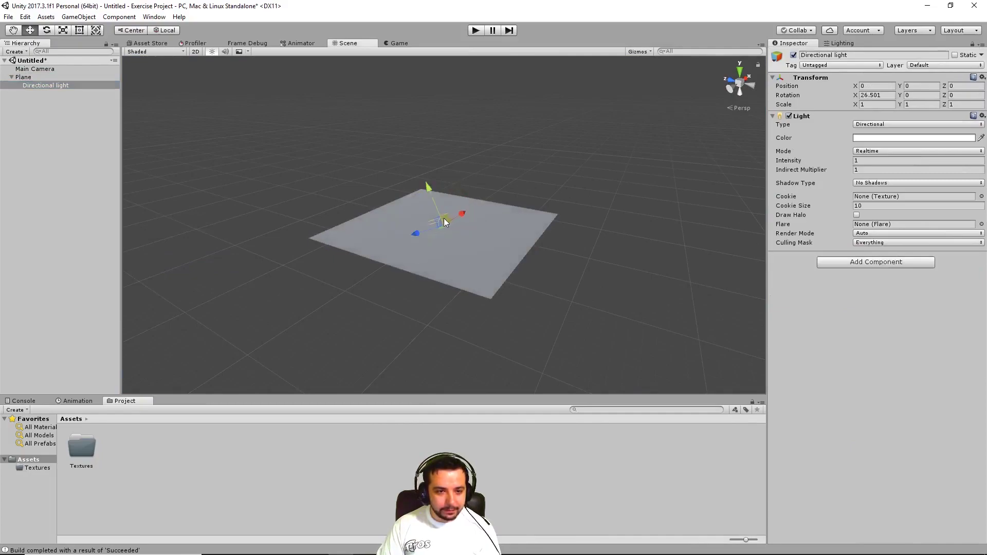
alt+drag(446, 209, 560, 156)
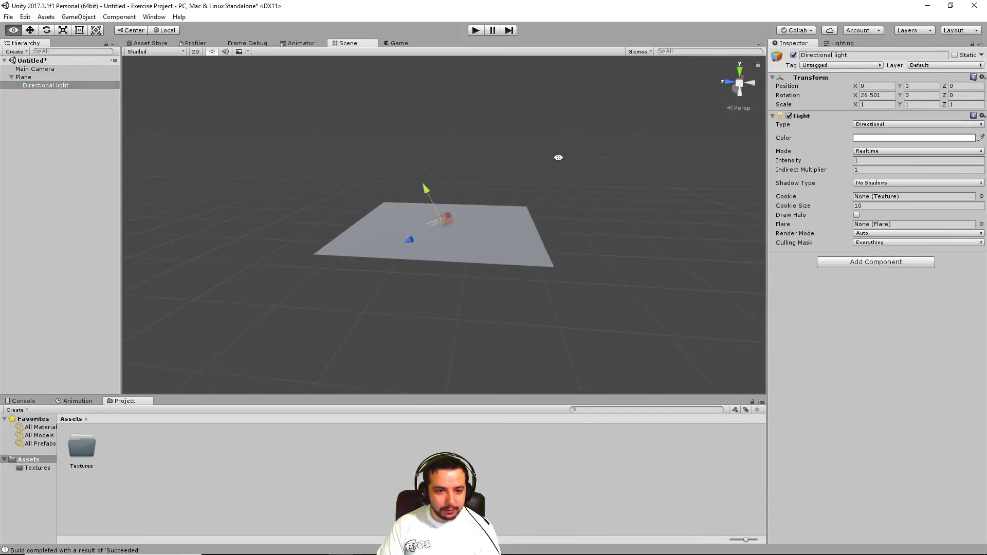
drag(405, 242, 514, 205)
drag(549, 149, 530, 74)
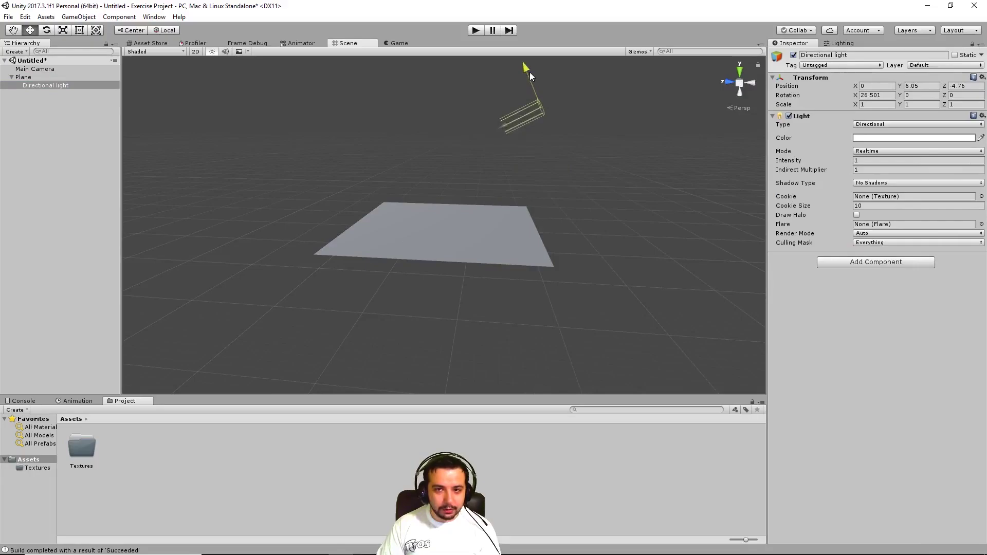
Lighten the scene's ambient colour to 5C6578 in the Lighting settings.
click(842, 43)
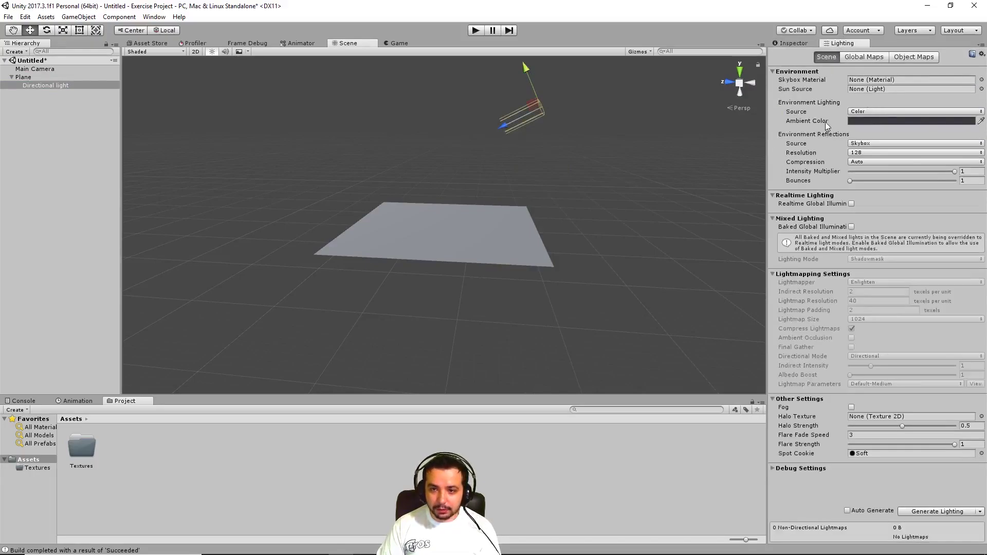
click(876, 121)
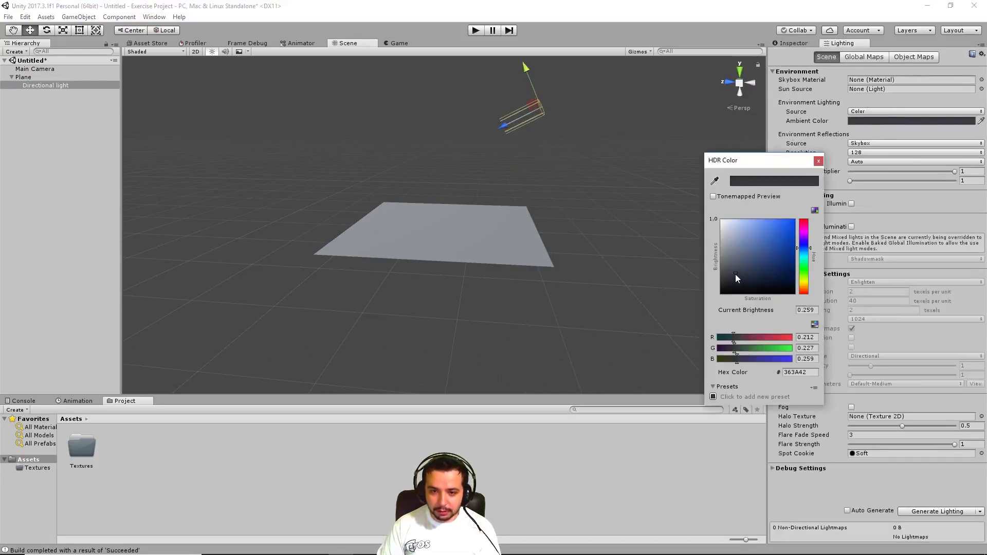
drag(738, 274, 739, 259)
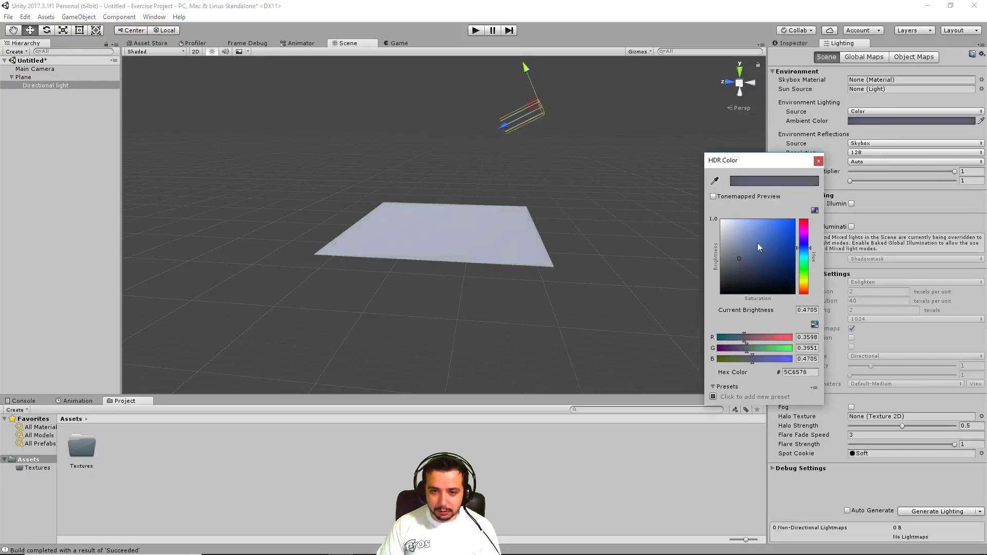
click(818, 162)
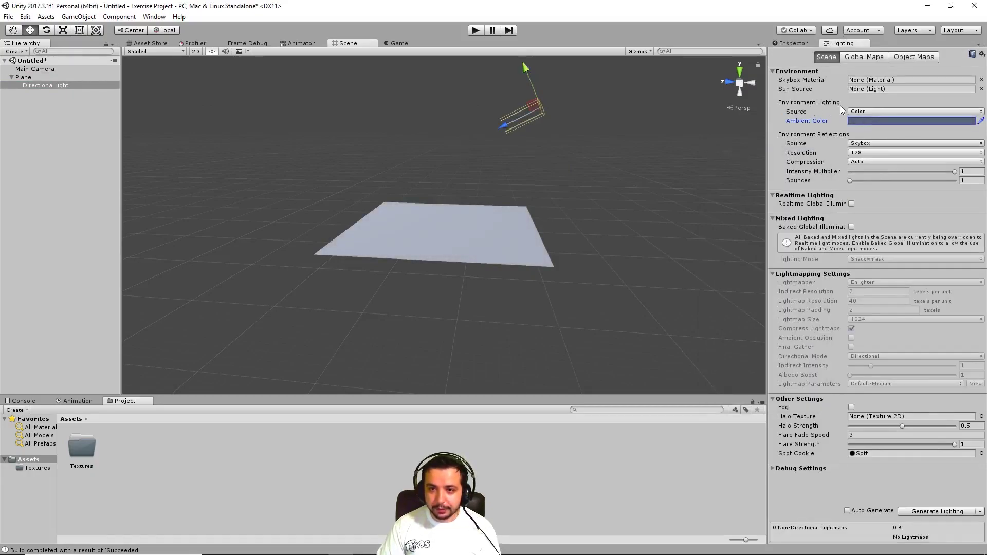
Set the Skybox Material to Default-Skybox.
click(982, 81)
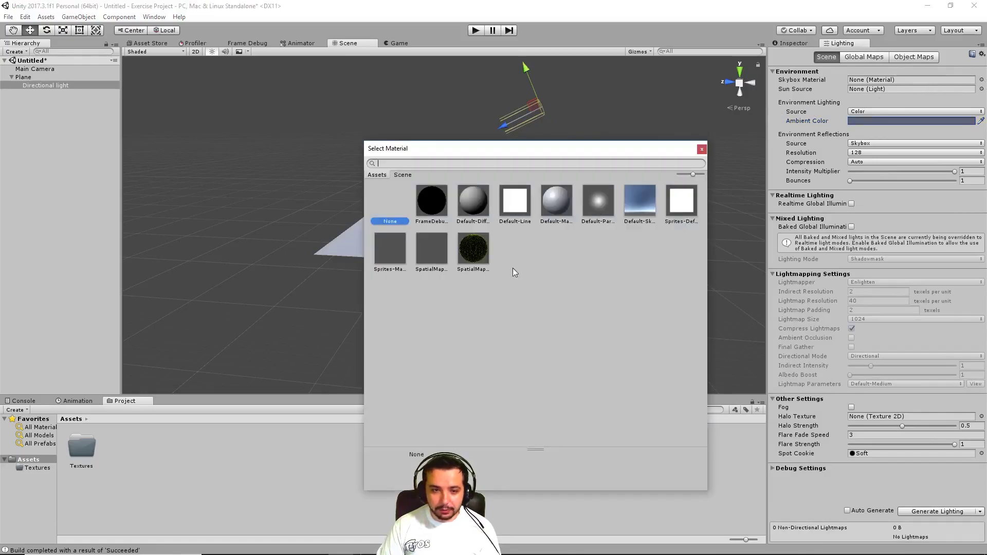
click(643, 204)
click(702, 148)
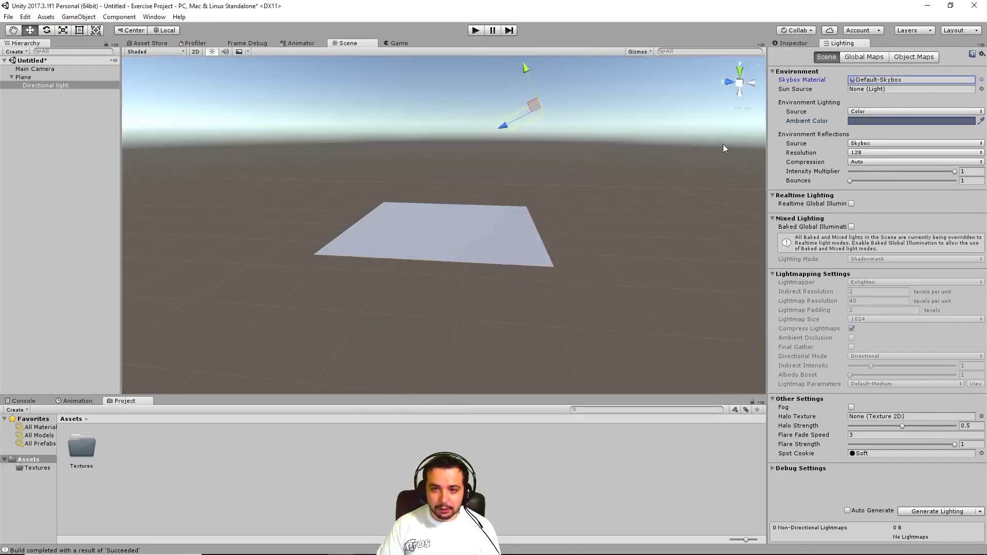
alt+drag(401, 176, 555, 183)
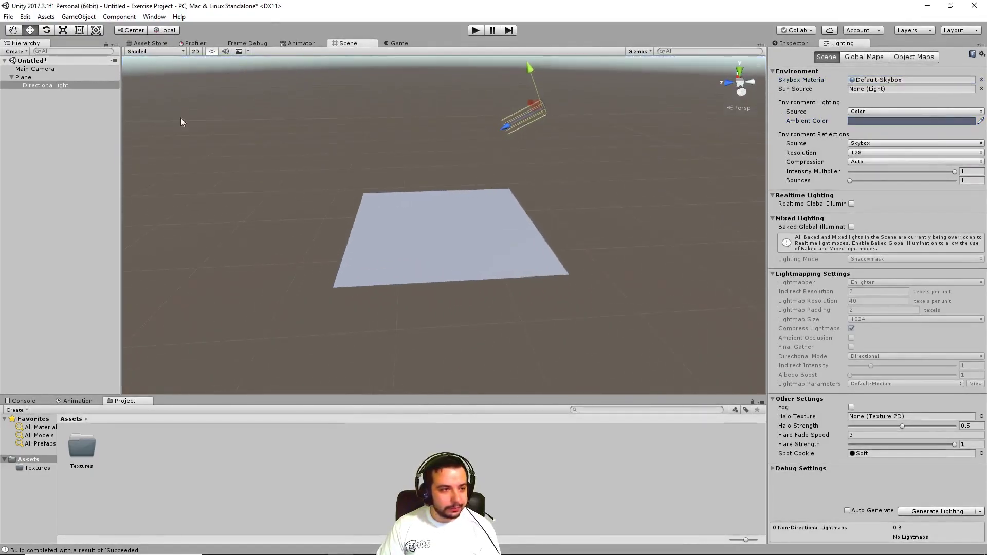
Unparent the Directional light from the Plane and select the Plane.
click(35, 86)
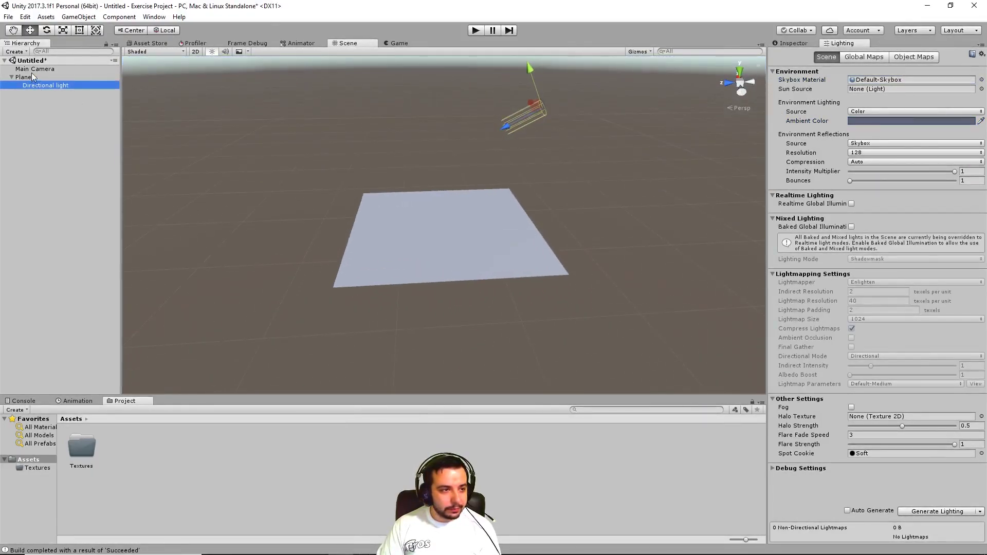
drag(36, 86, 23, 77)
click(23, 86)
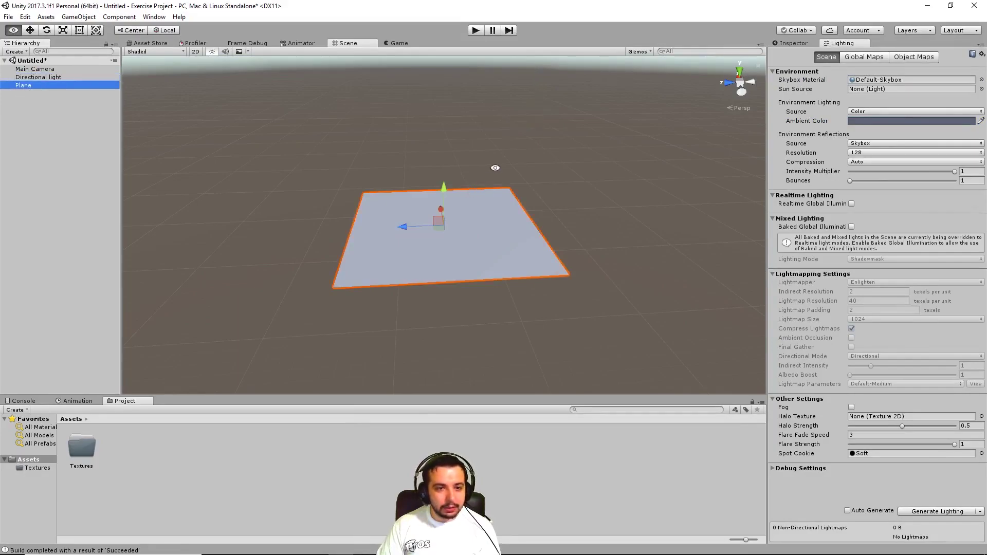
alt+drag(496, 165, 609, 128)
scroll(541, 163, up, 1)
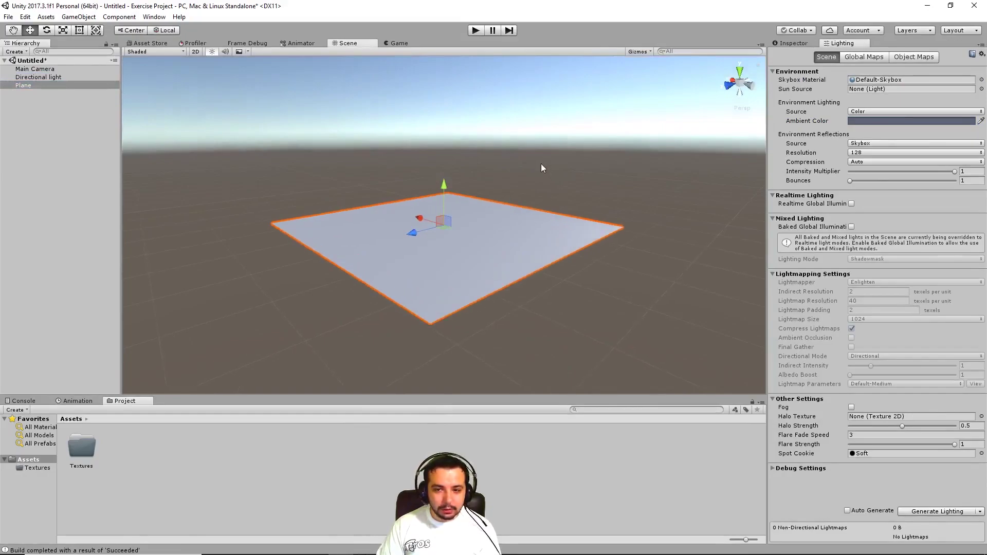
alt+drag(542, 164, 458, 159)
Scale the Plane up to about 4.5 on every axis.
key(r)
mouse_move(443, 228)
alt+right_down()
mouse_move(624, 250)
mouse_move(449, 214)
alt+right_up()
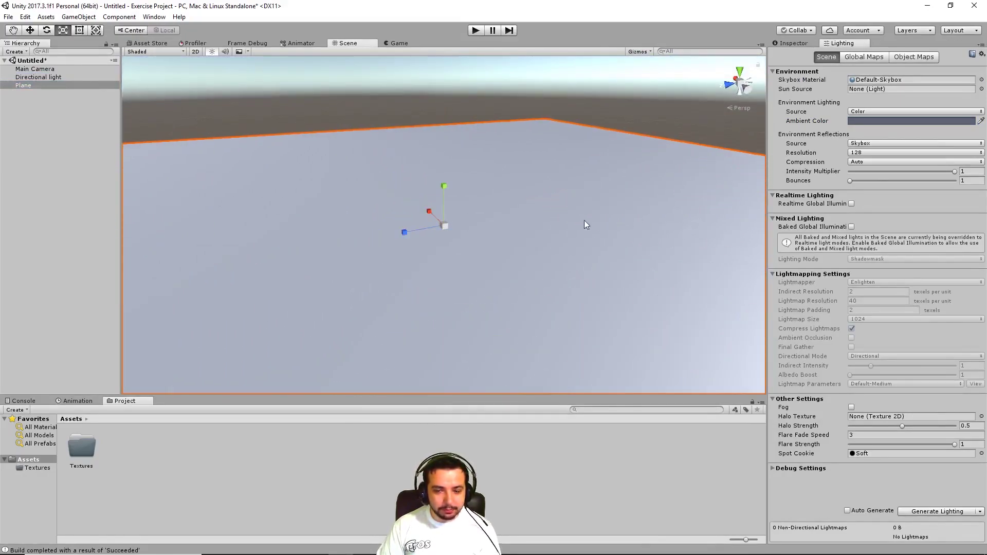
click(795, 44)
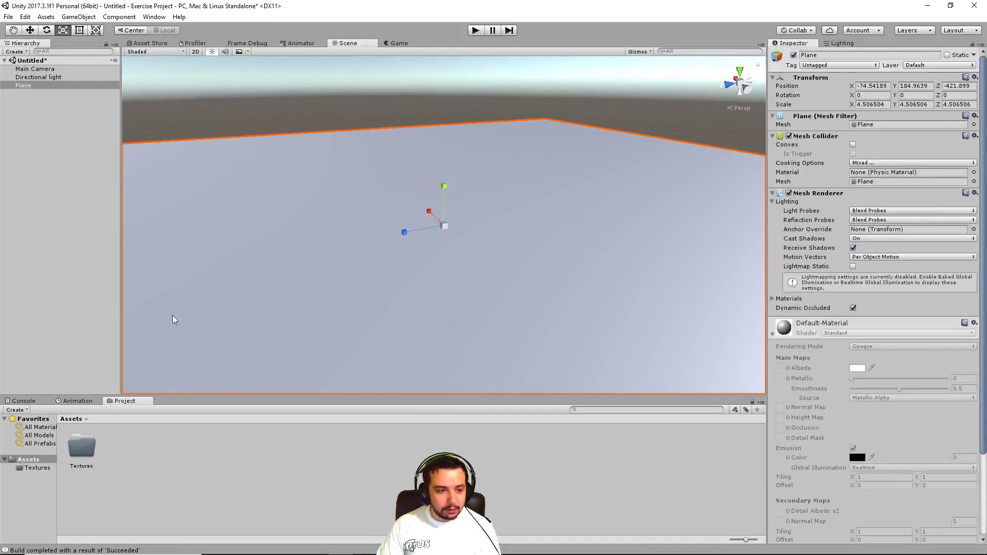
right_click(164, 452)
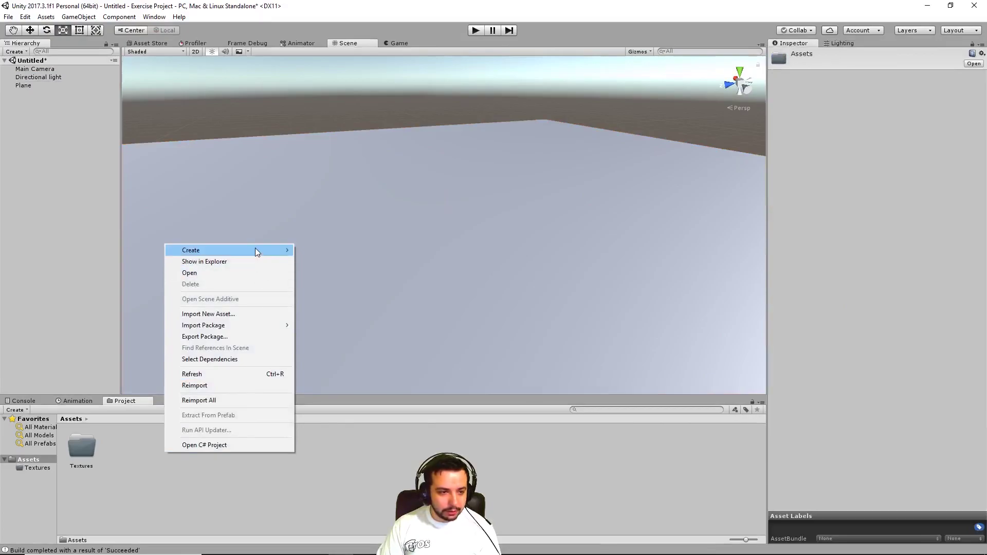
Create a material named Floor in Assets, then open the Textures folder.
mouse_move(255, 248)
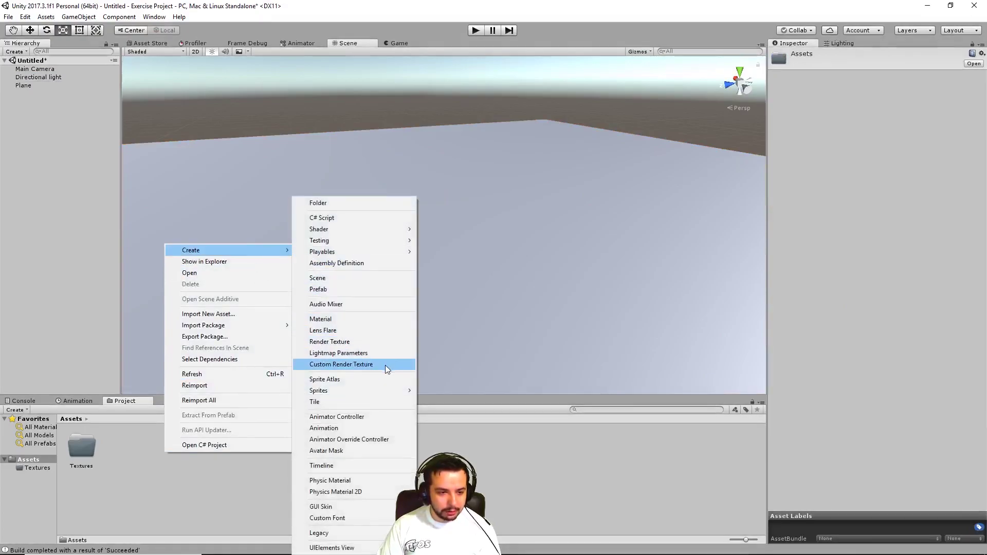
click(374, 320)
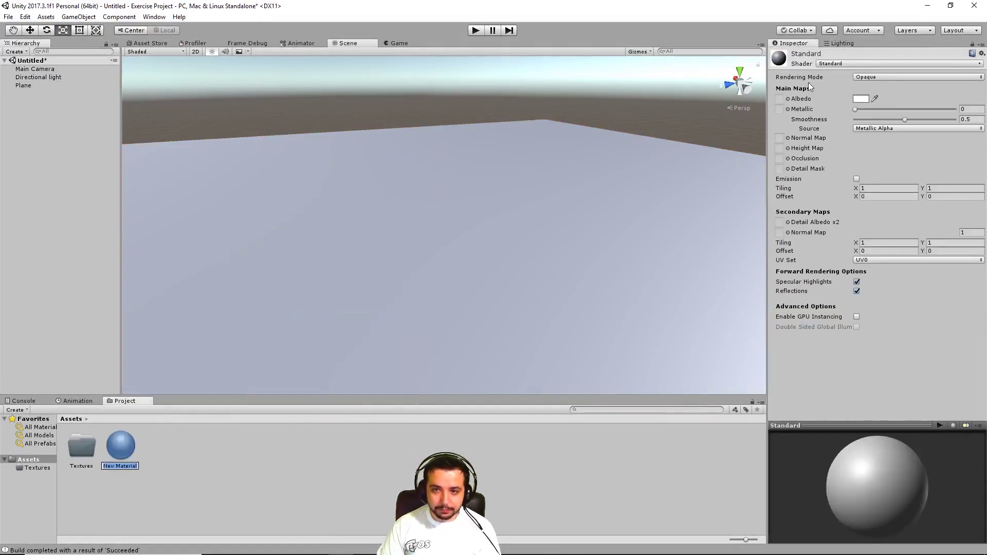
text(Floor)
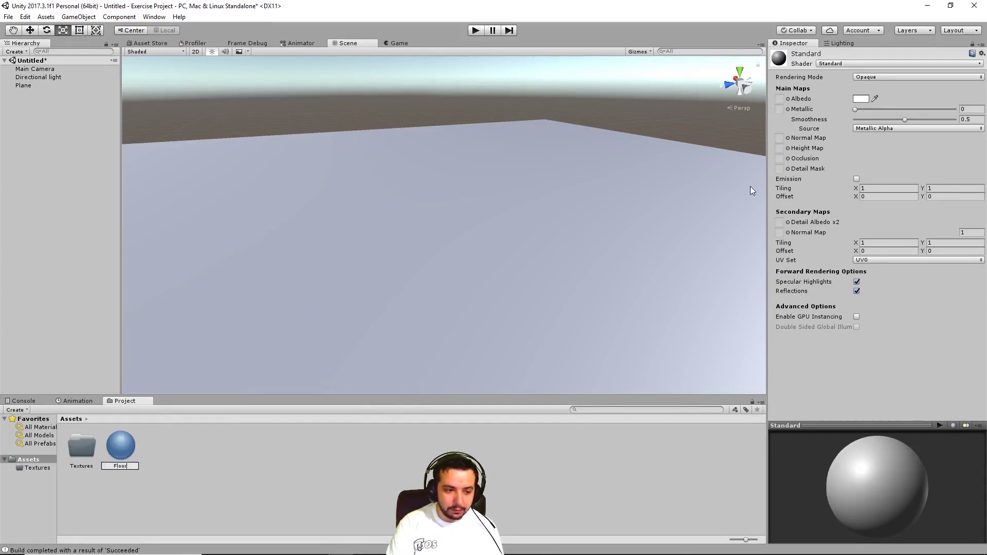
key(Return)
scroll(751, 186, down, 5)
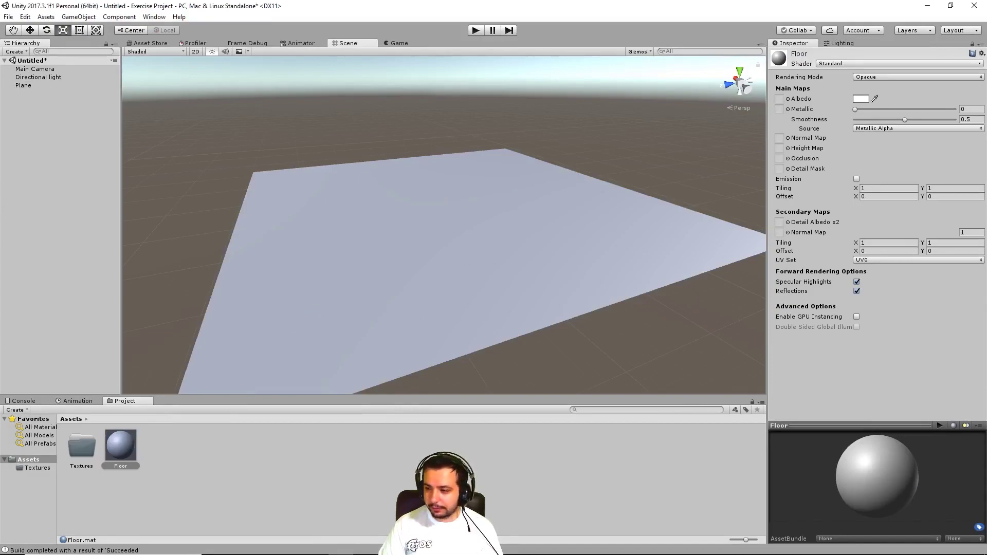
drag(637, 417, 84, 447)
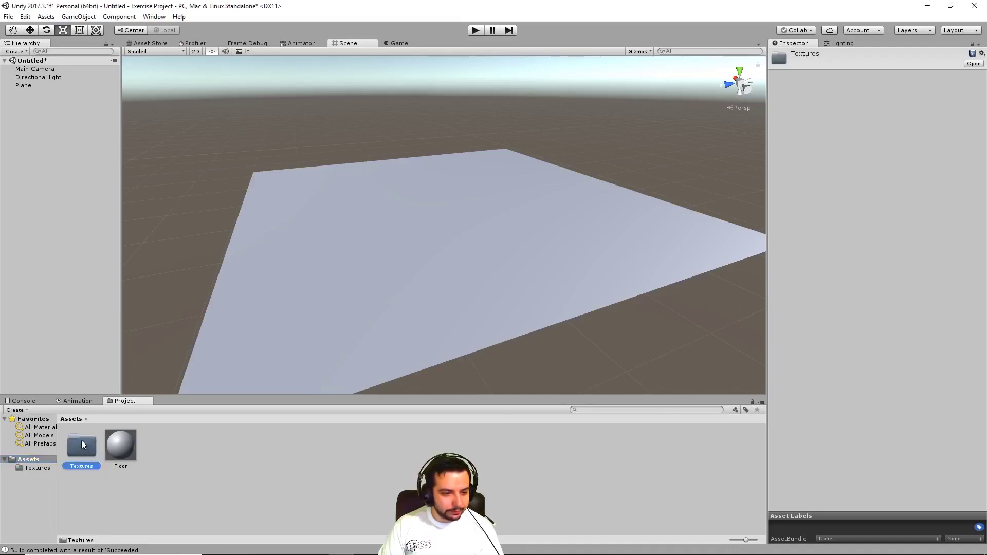
double_click(82, 445)
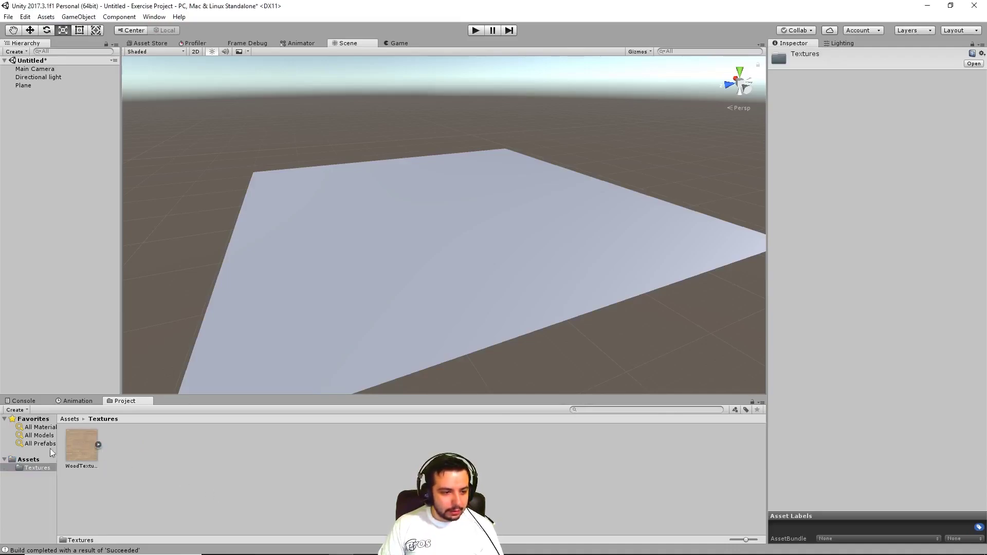
Assign the wood texture to the Floor material's Albedo.
click(28, 460)
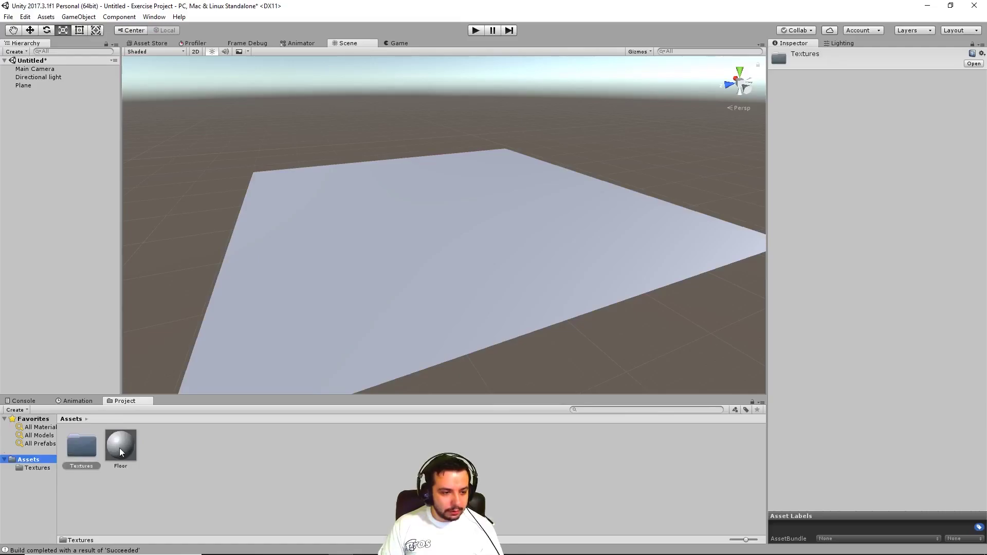
click(119, 447)
click(789, 100)
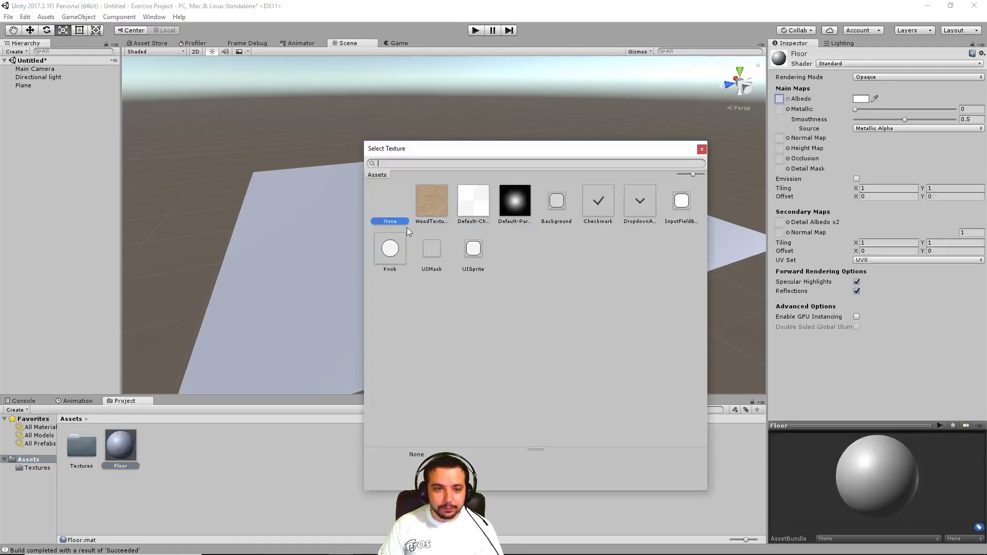
click(431, 202)
click(701, 150)
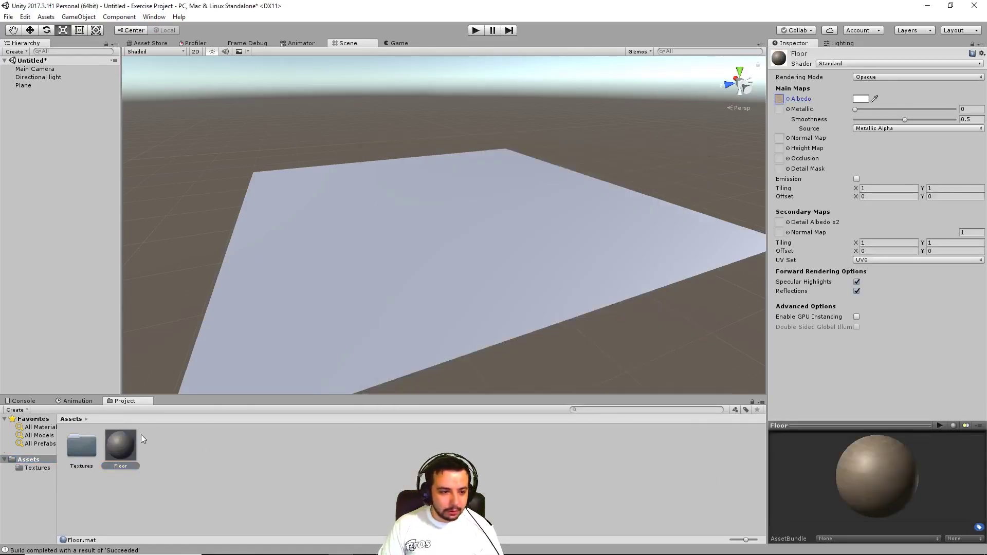
Apply the Floor material to the Plane and set its tiling to 20 by 20.
drag(118, 447, 505, 255)
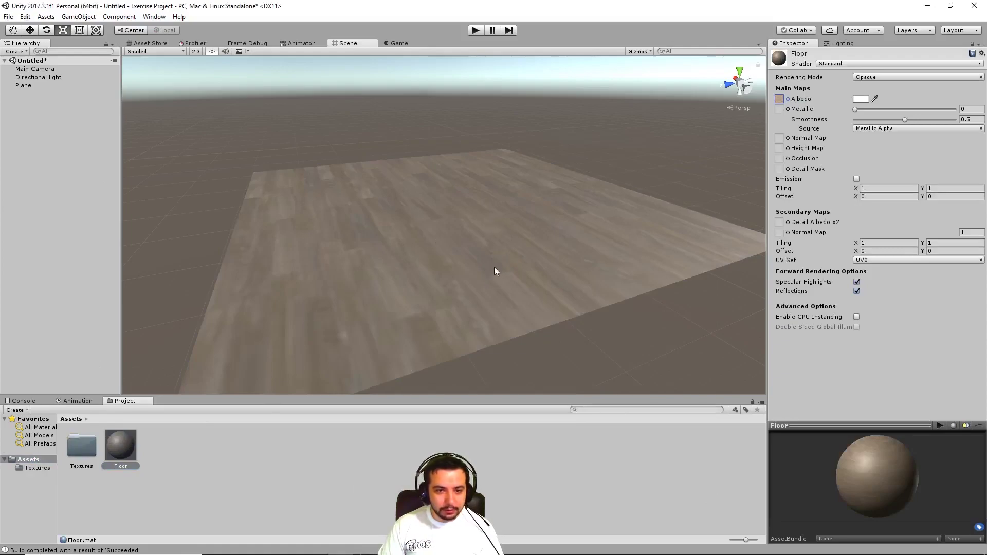
scroll(517, 232, up, 10)
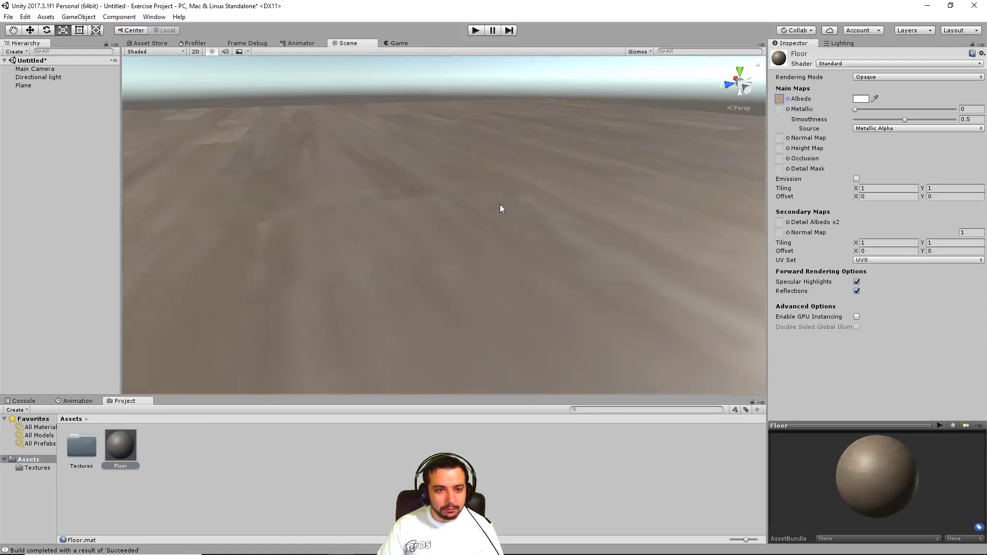
scroll(500, 208, down, 5)
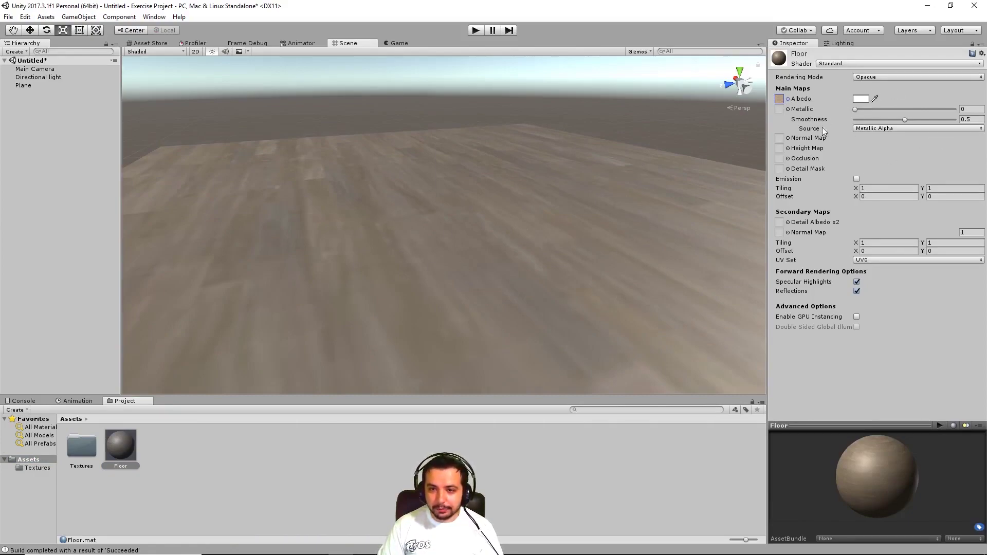
text(20)
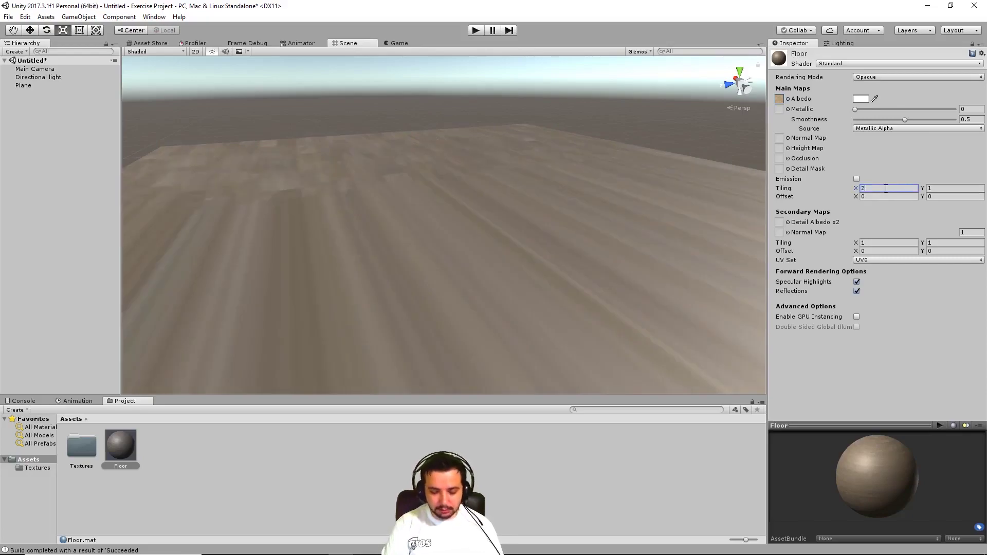
click(958, 188)
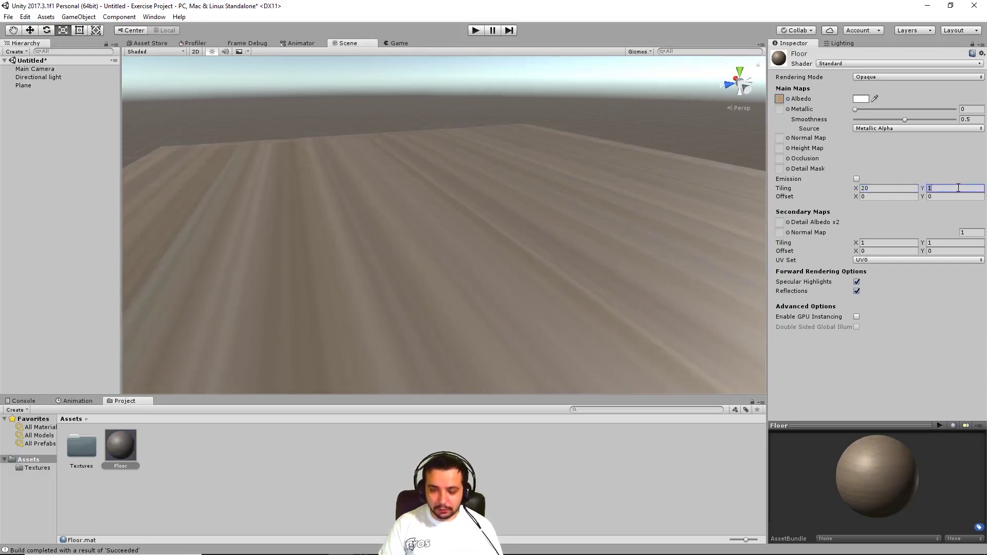
text(20)
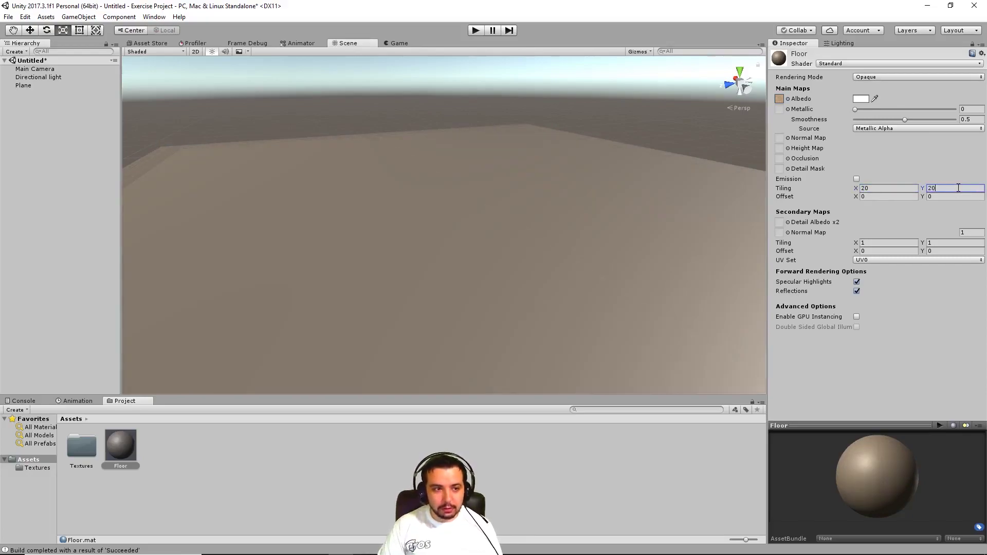
click(65, 449)
Set WoodTexture to Default texture type with Repeat wrap mode and apply the import settings.
double_click(81, 447)
click(81, 443)
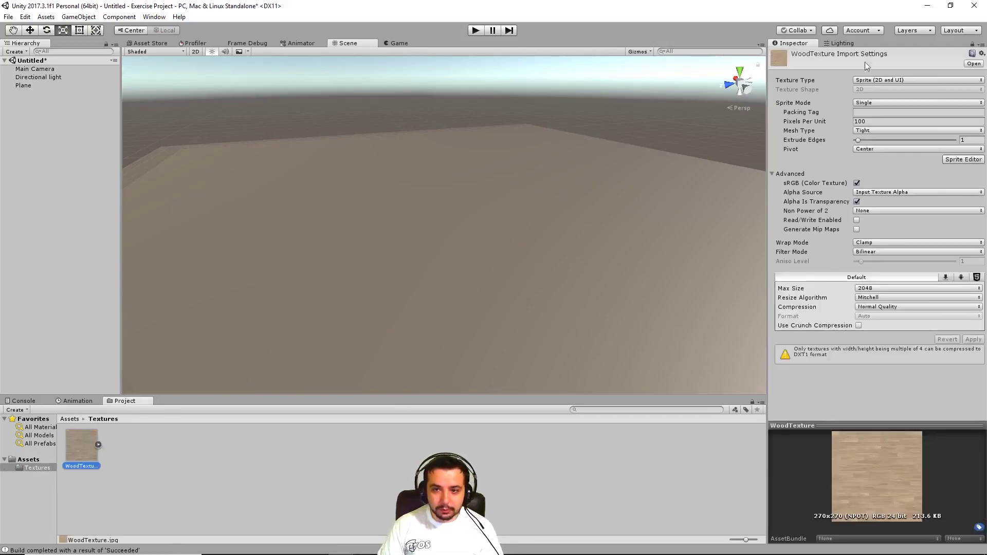
click(910, 81)
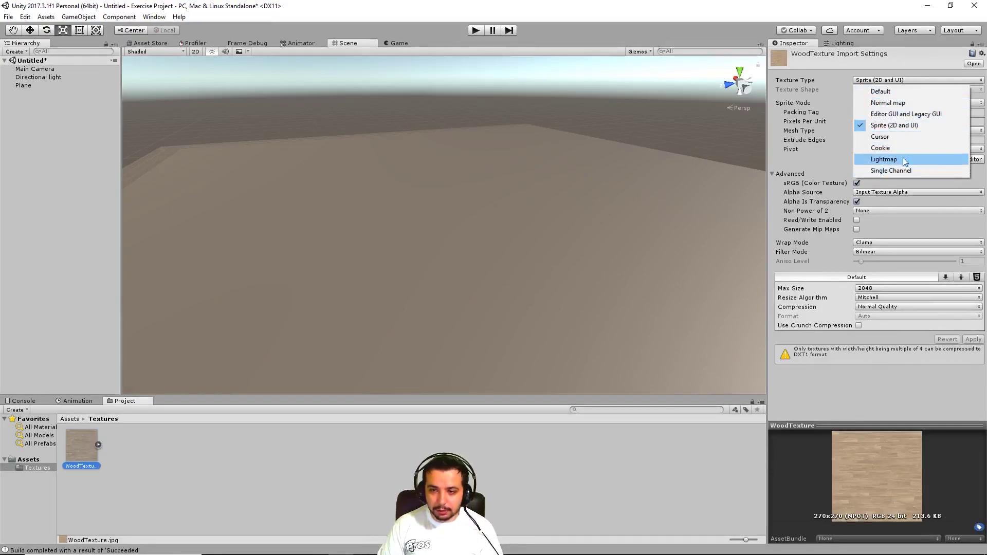
click(906, 93)
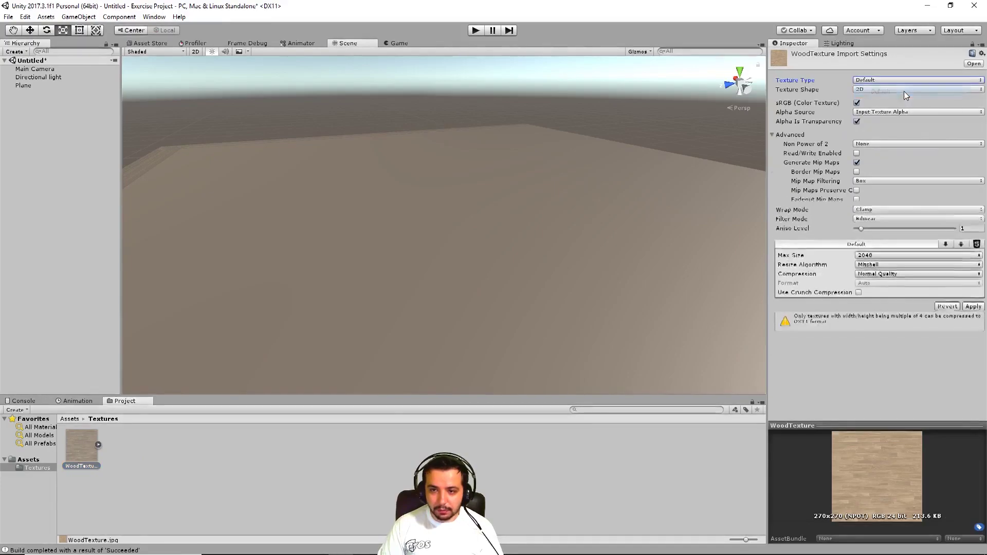
click(877, 88)
click(971, 310)
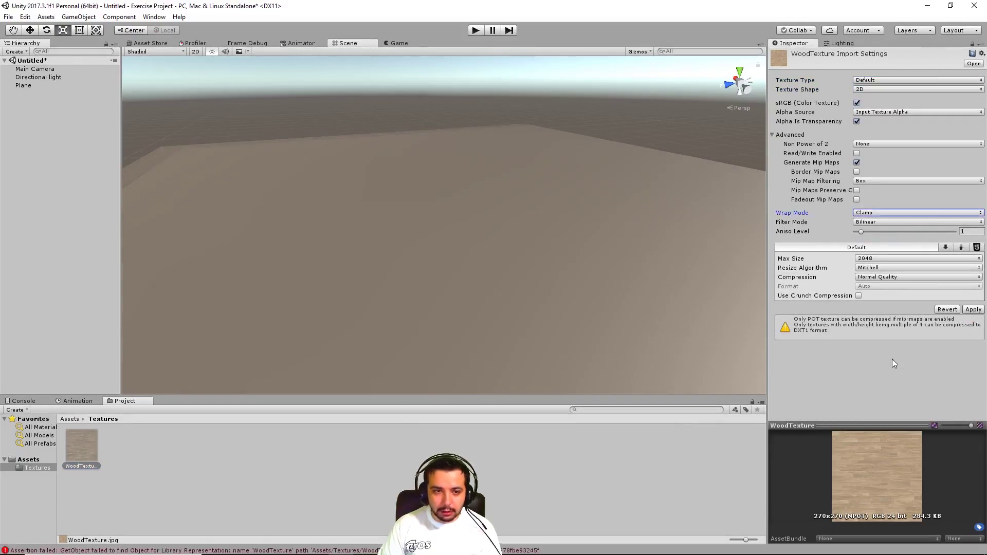
click(889, 213)
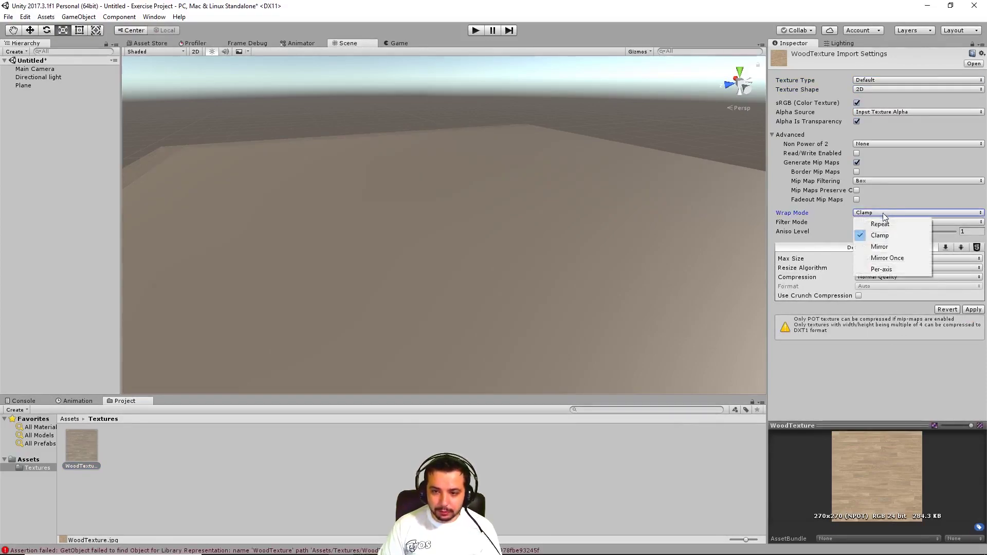
click(890, 224)
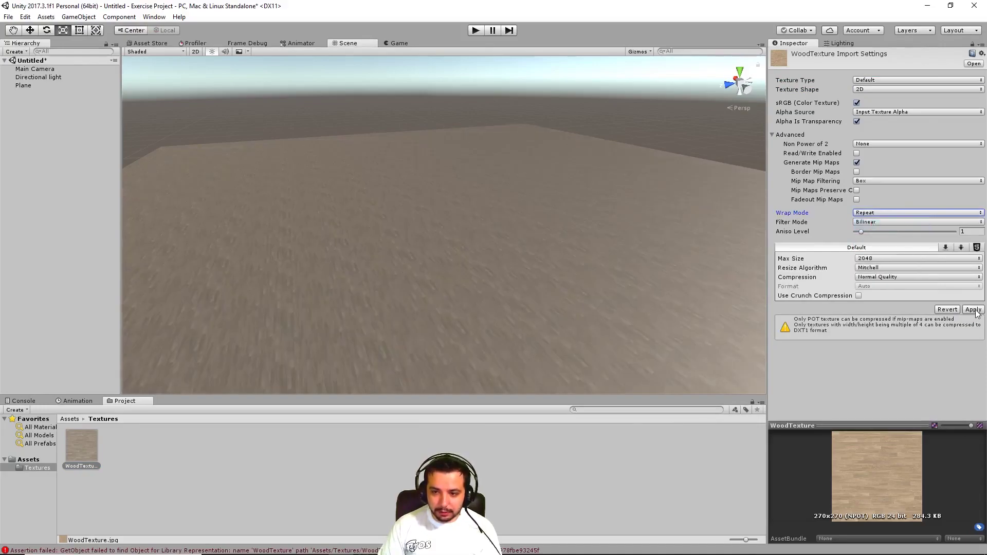
click(974, 310)
scroll(272, 280, up, 5)
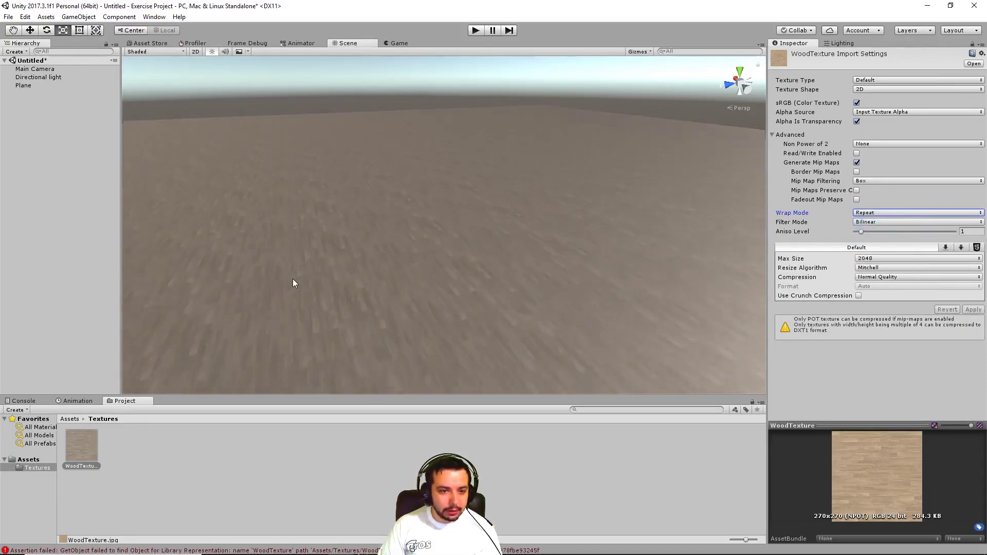
scroll(300, 278, down, 5)
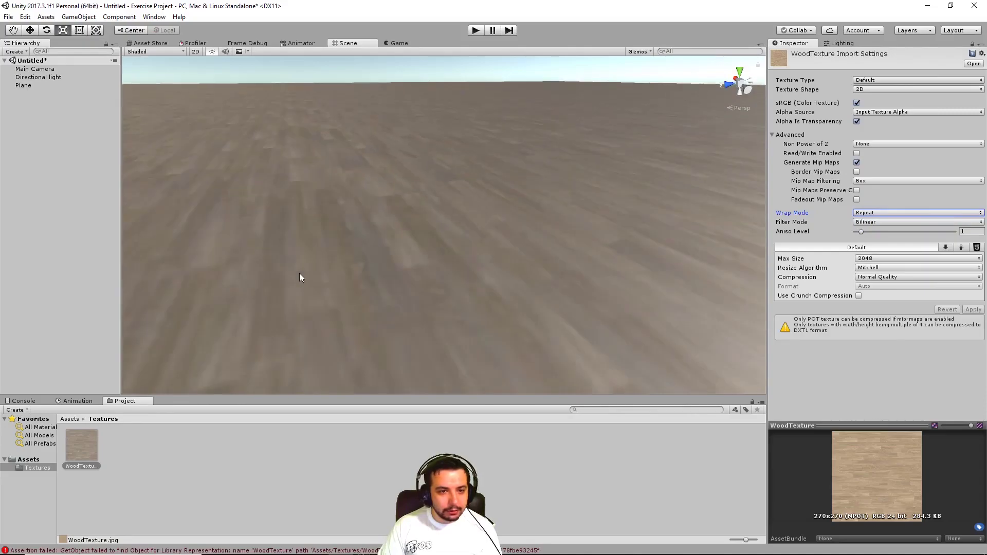
alt+drag(458, 191, 488, 231)
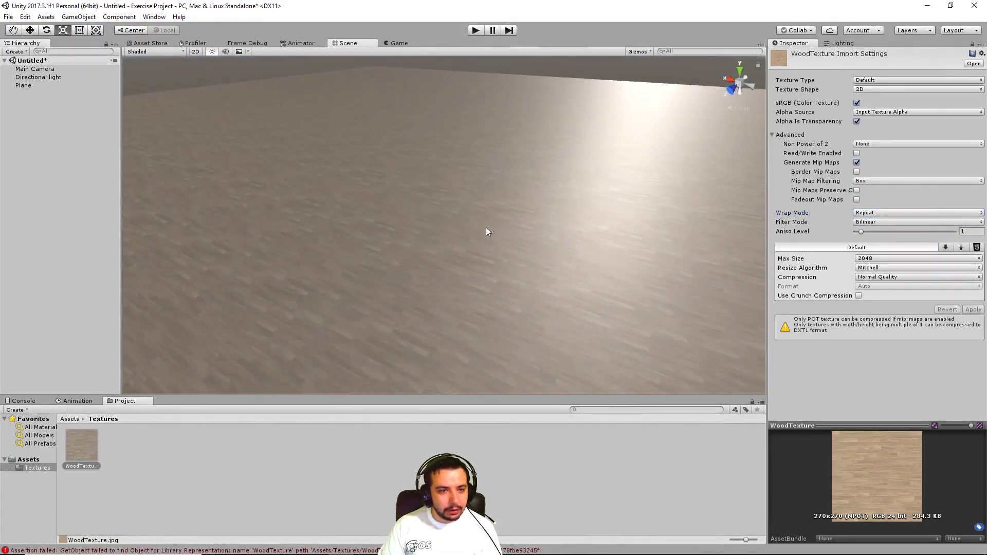
Bring Maya to the front and select the SteelBarrel model.
mouse_move(411, 553)
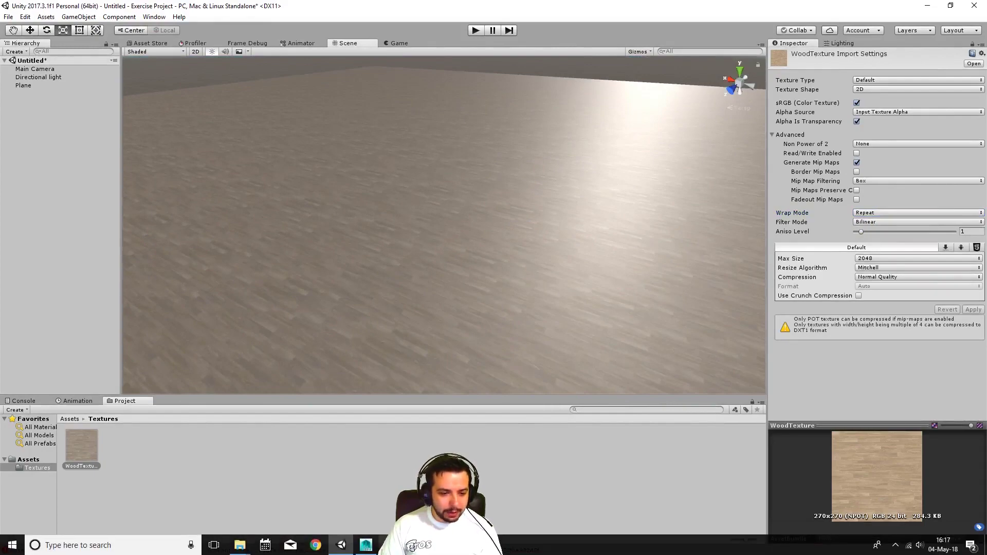
click(360, 549)
scroll(522, 216, up, 3)
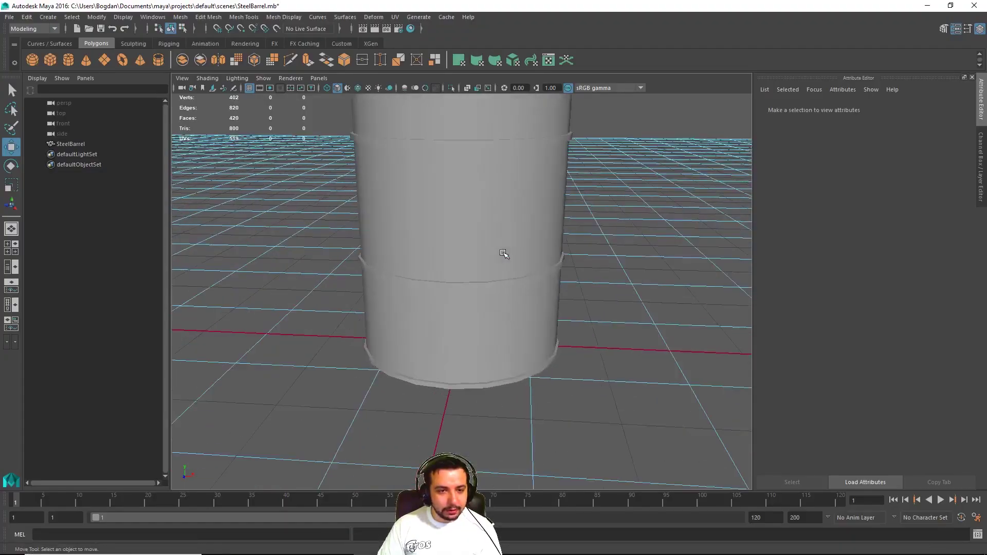
scroll(523, 218, down, 2)
alt+drag(524, 219, 628, 182)
click(478, 185)
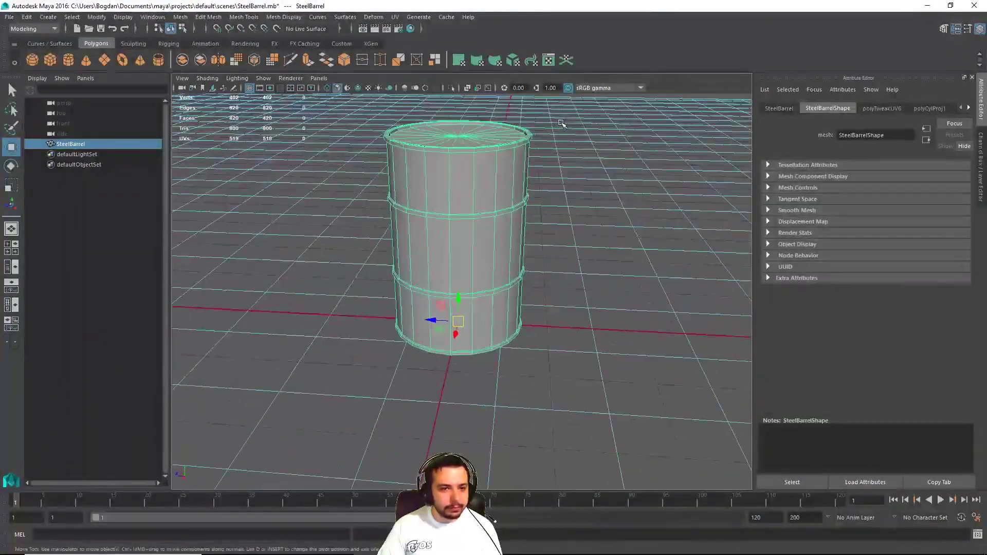
Start Export Selection and create a Models folder in the project's Assets on drive E:.
click(9, 17)
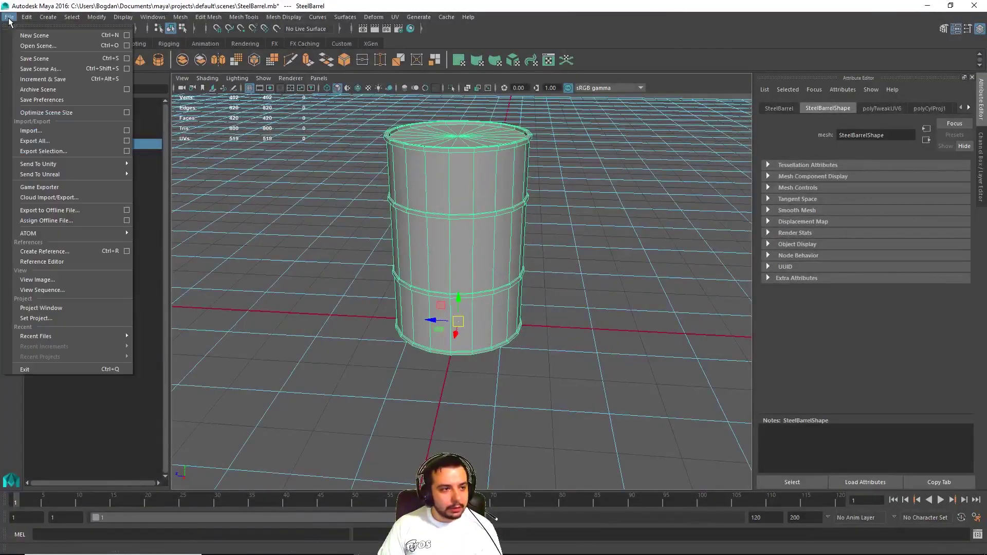
mouse_move(100, 164)
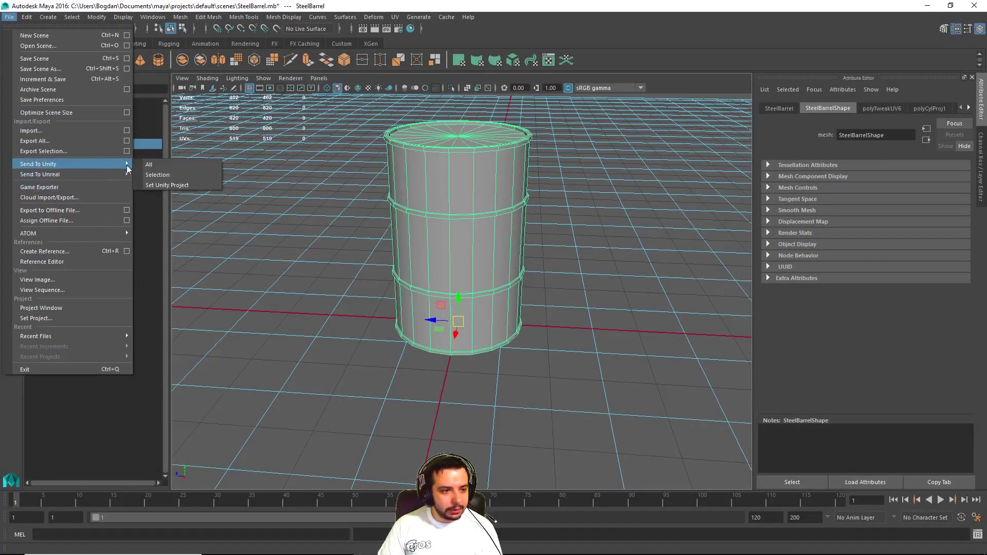
click(174, 175)
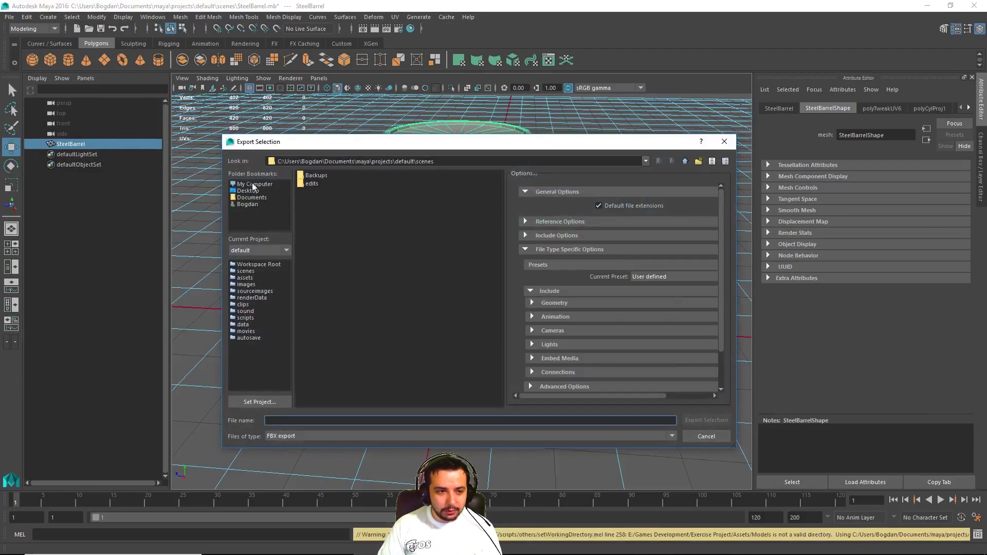
click(252, 184)
click(309, 191)
double_click(307, 194)
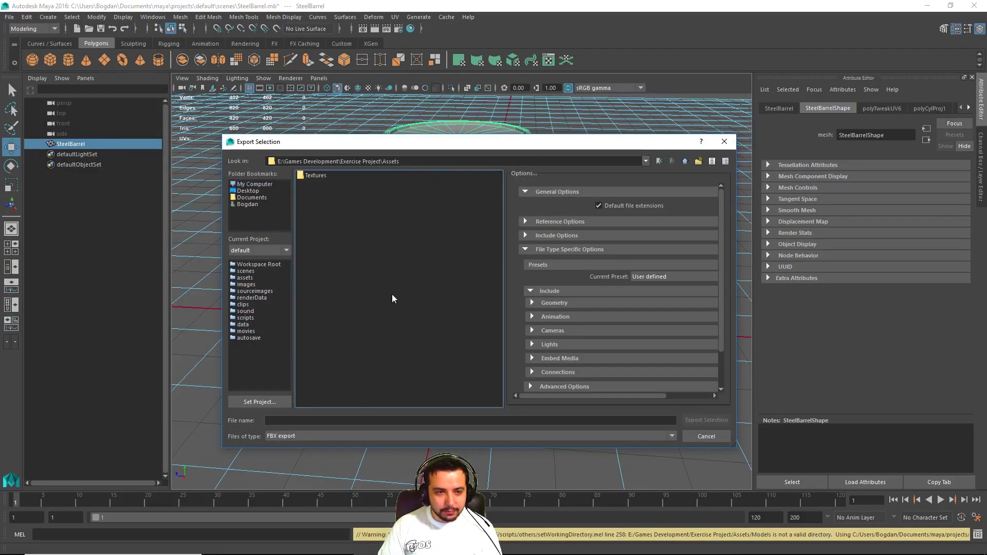
right_click(364, 196)
click(377, 213)
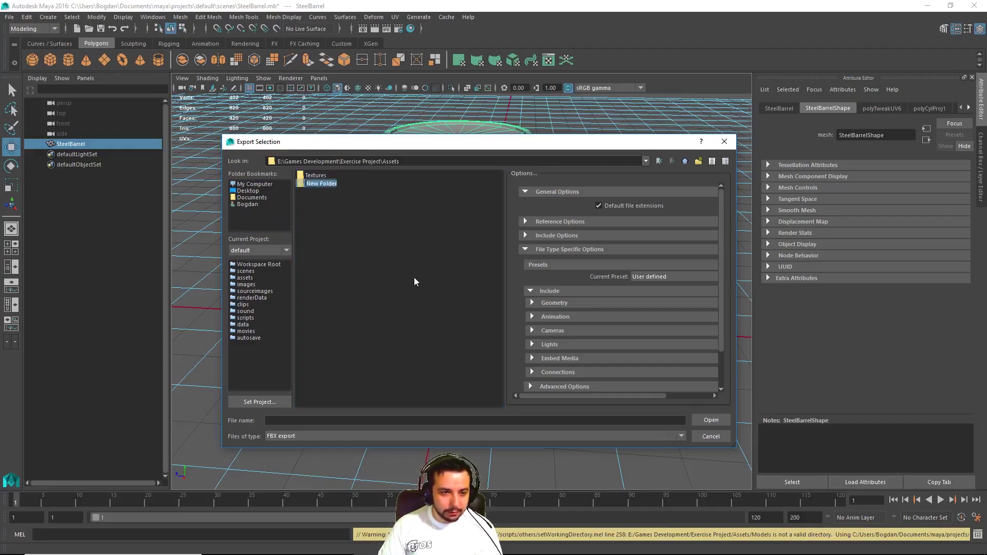
text(Models)
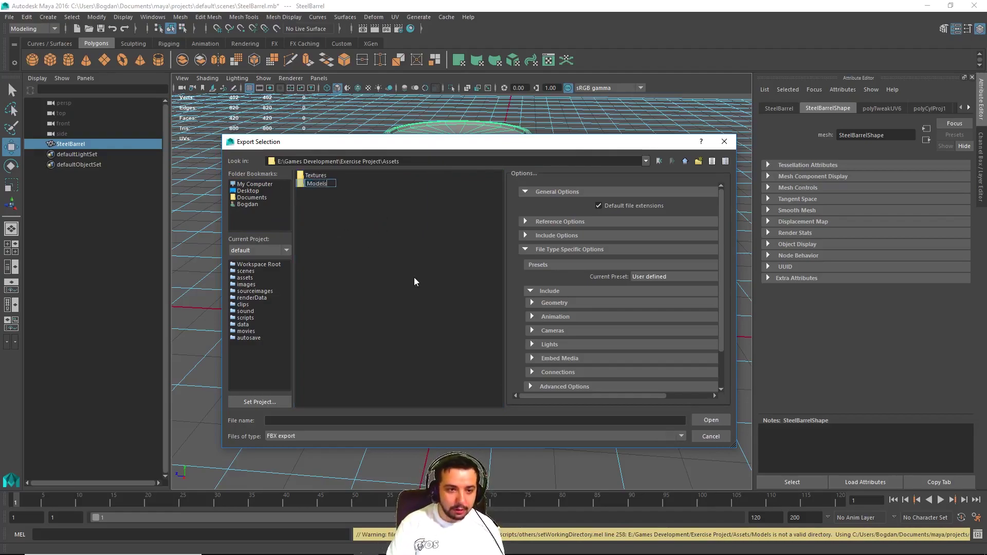
key(Return)
key(Return)
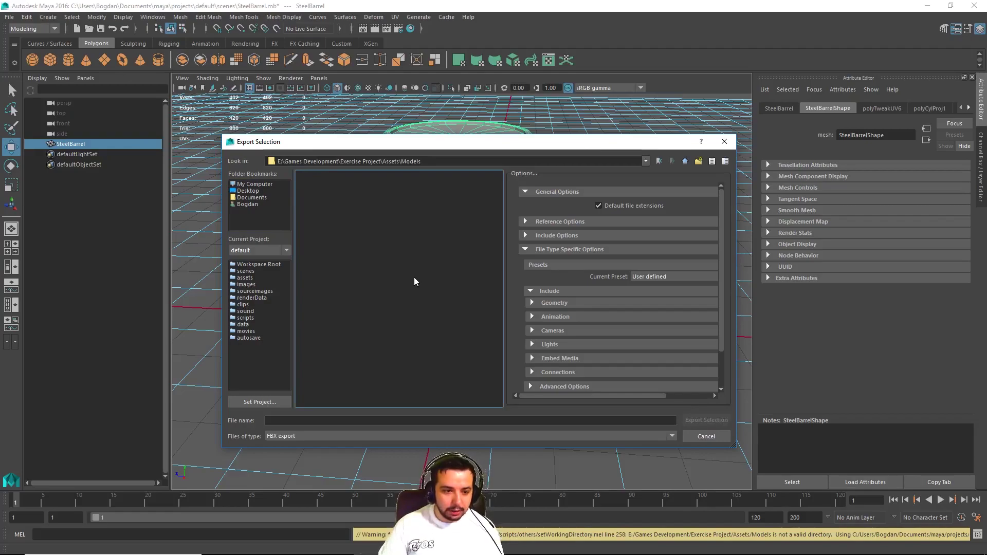
Export the selected barrel as SteelBarrel.fbx into Assets/Models.
click(338, 418)
text(s)
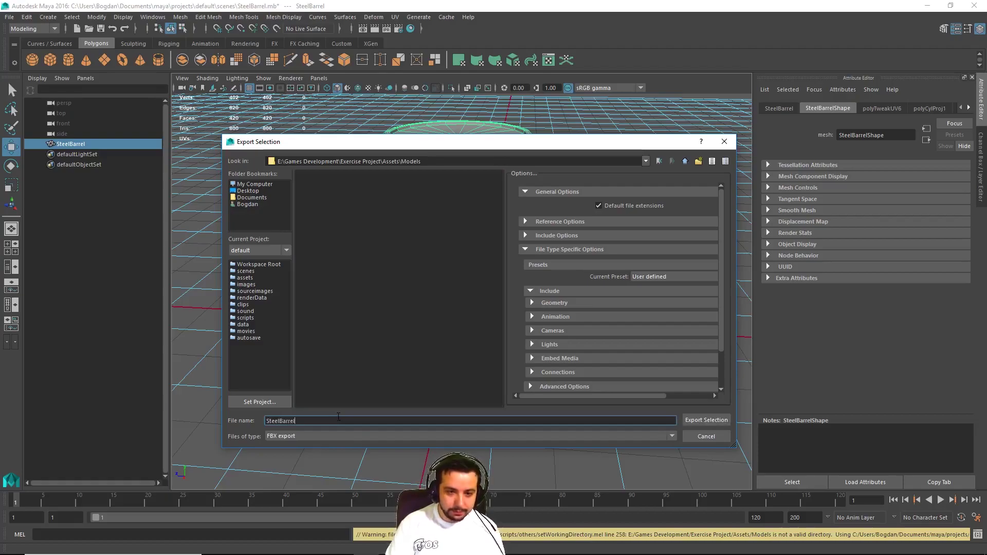
click(532, 316)
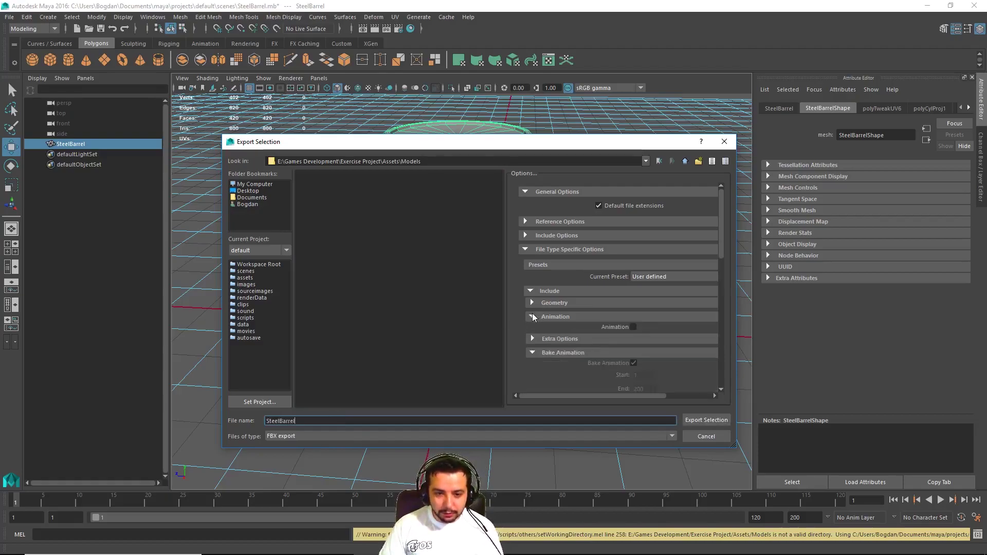
click(532, 317)
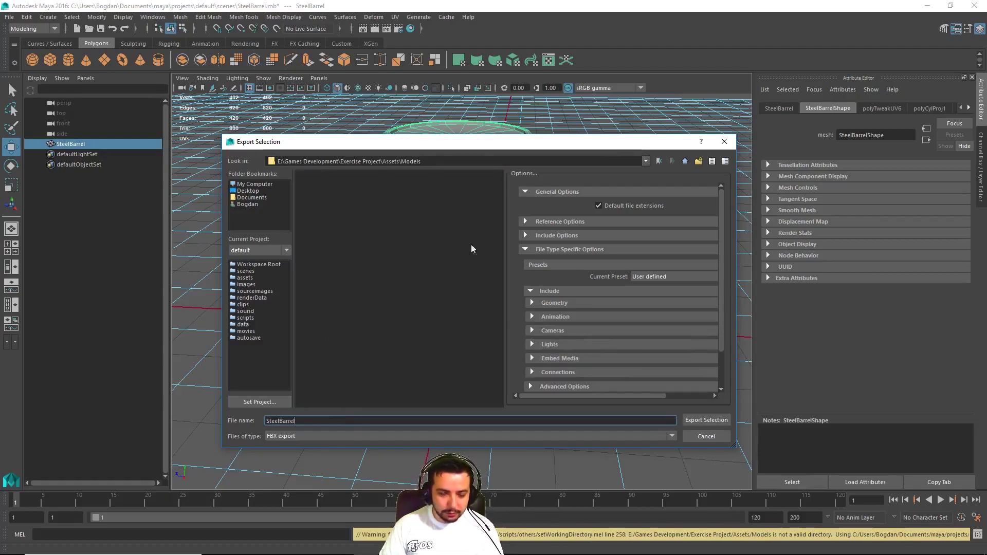
drag(456, 141, 496, 126)
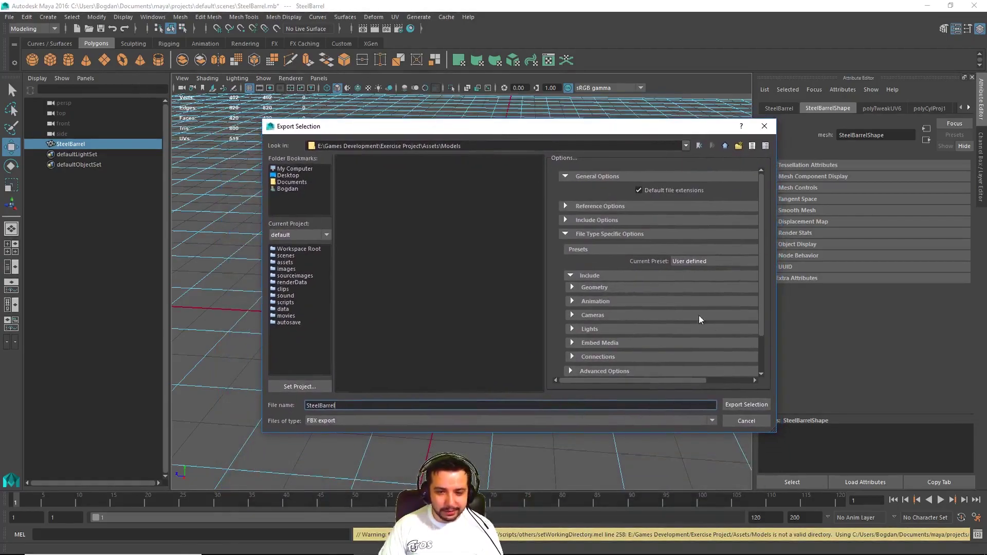
click(742, 404)
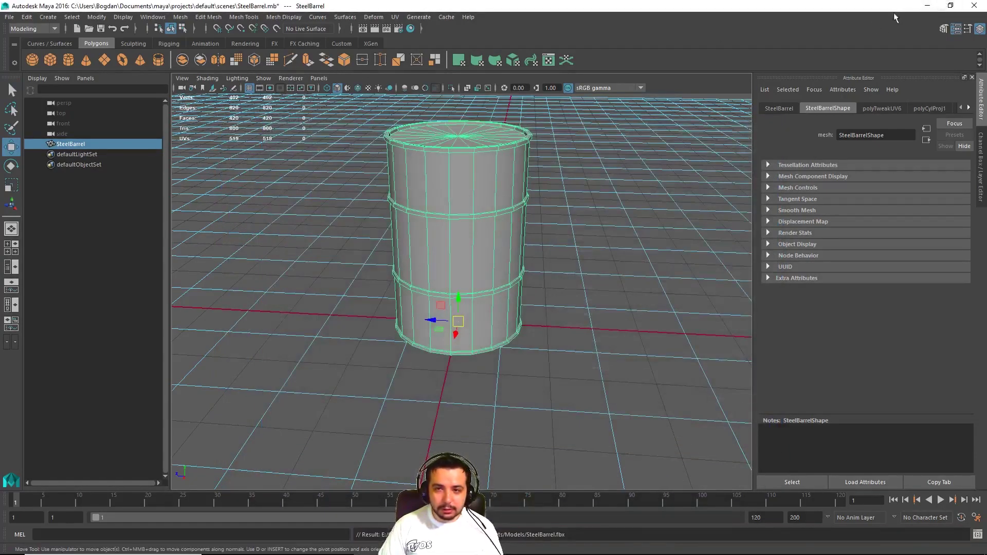
Drag the SteelBarrel model from Assets/Models into the Unity scene.
click(925, 7)
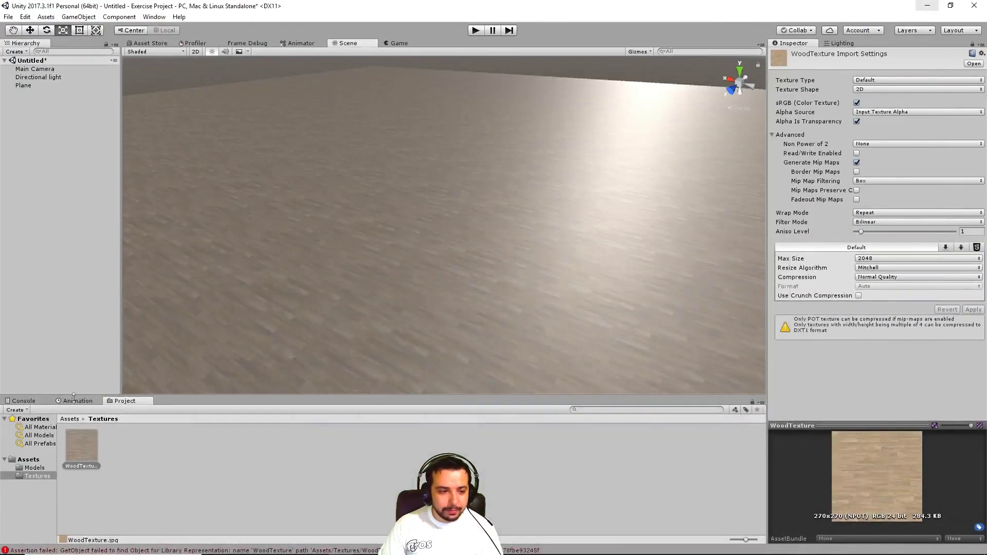
click(34, 468)
click(80, 446)
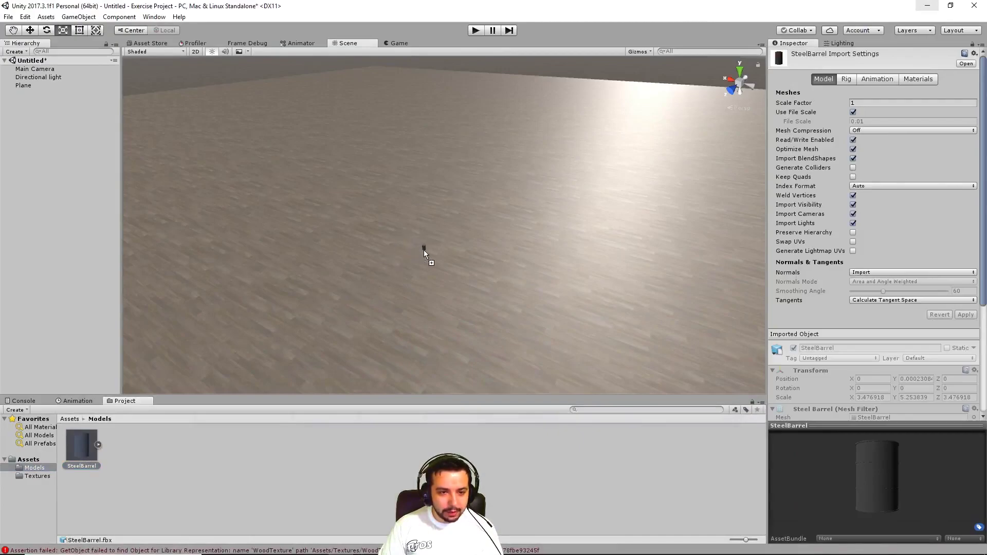
drag(424, 250, 424, 251)
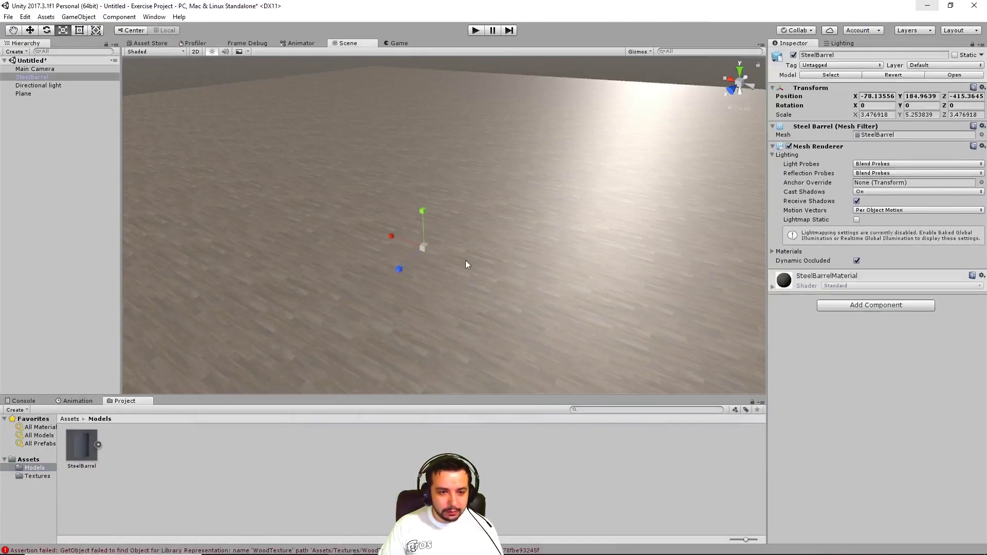
Set the SteelBarrel import Scale Factor to 5, apply it, and frame the barrel.
click(81, 447)
click(860, 101)
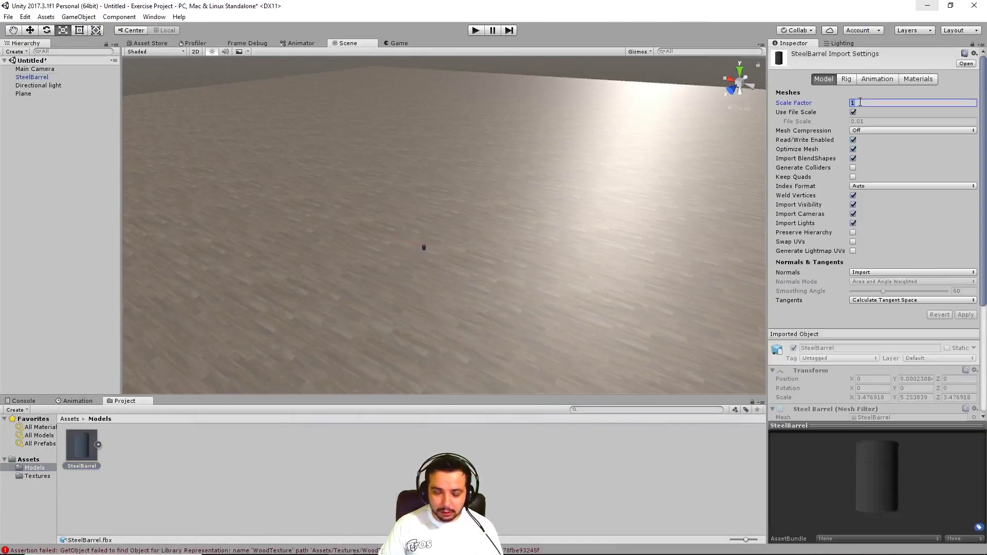
text(5)
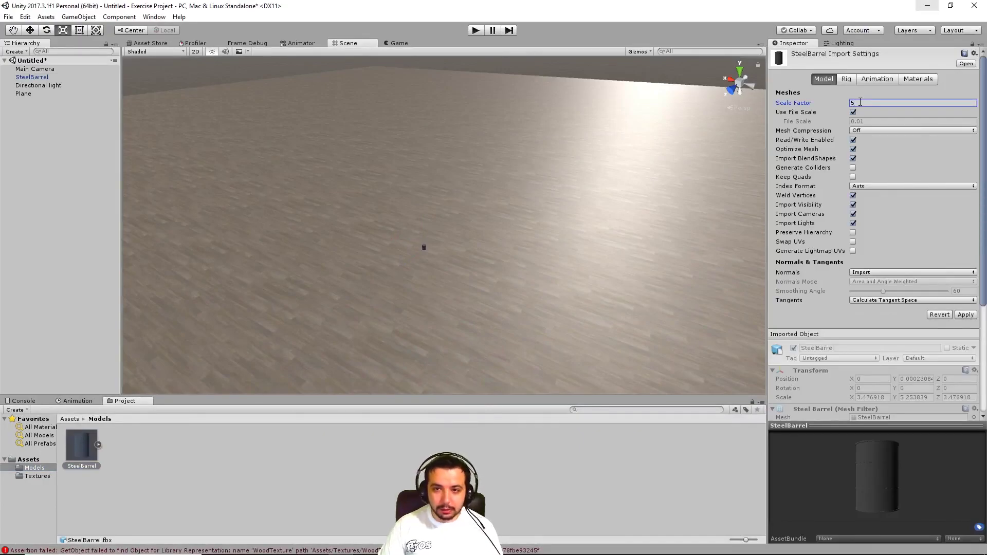
click(962, 317)
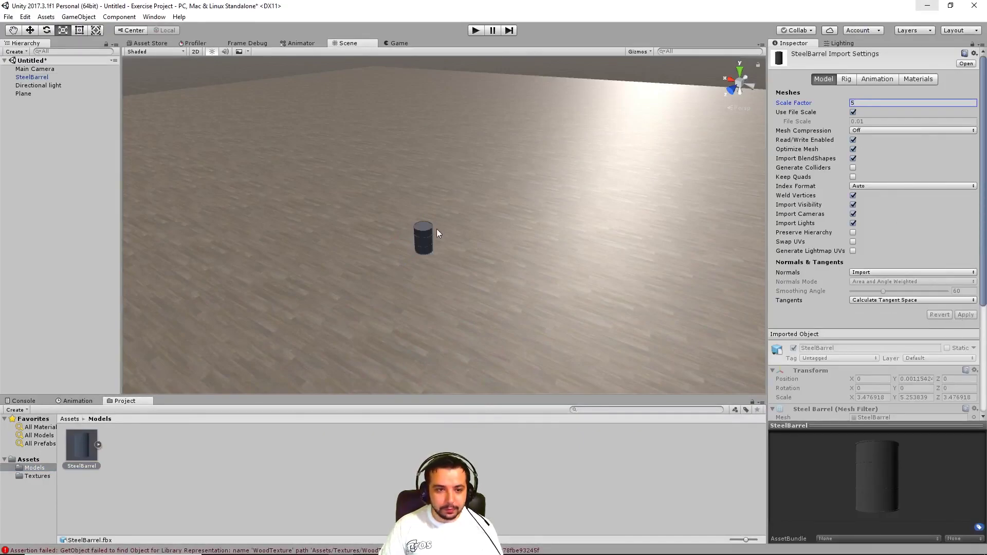
click(427, 238)
key(f)
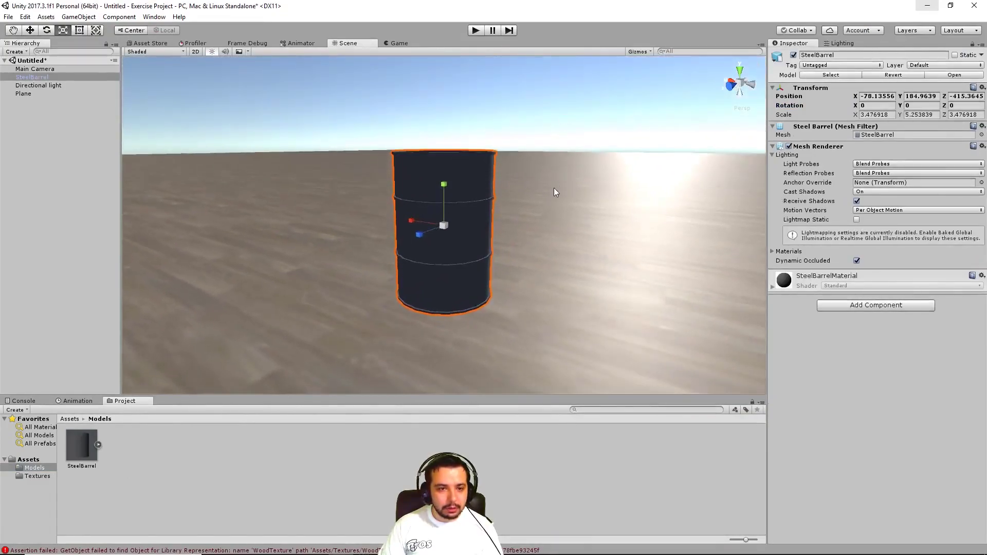
alt+drag(529, 104, 520, 166)
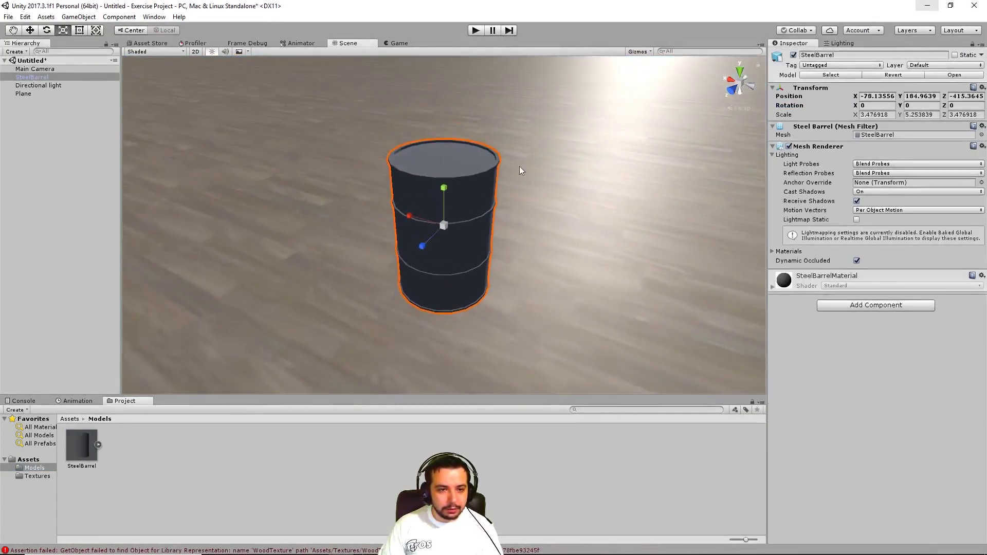
Inspect the barrel's UV layout in Maya's UV Editor, then close the editor.
mouse_move(494, 554)
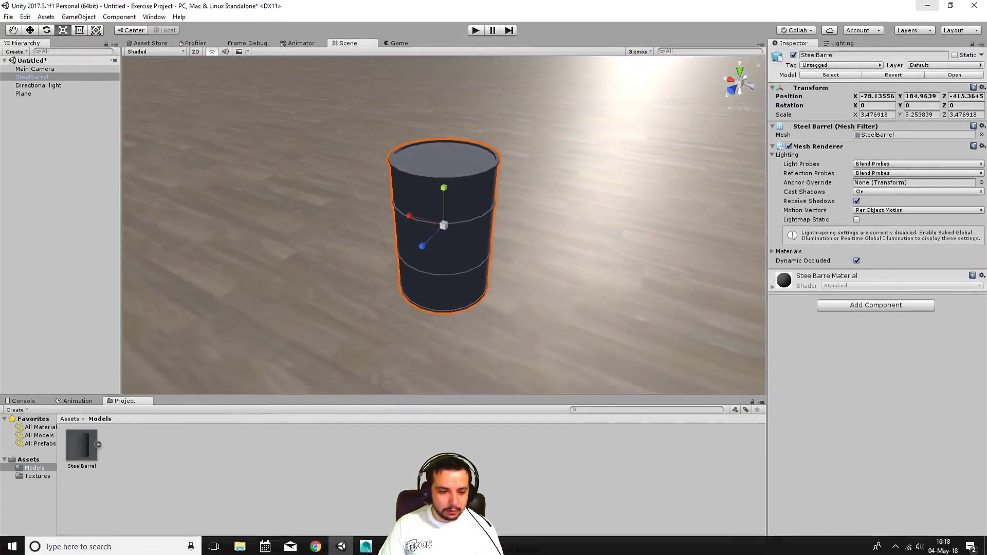
click(366, 545)
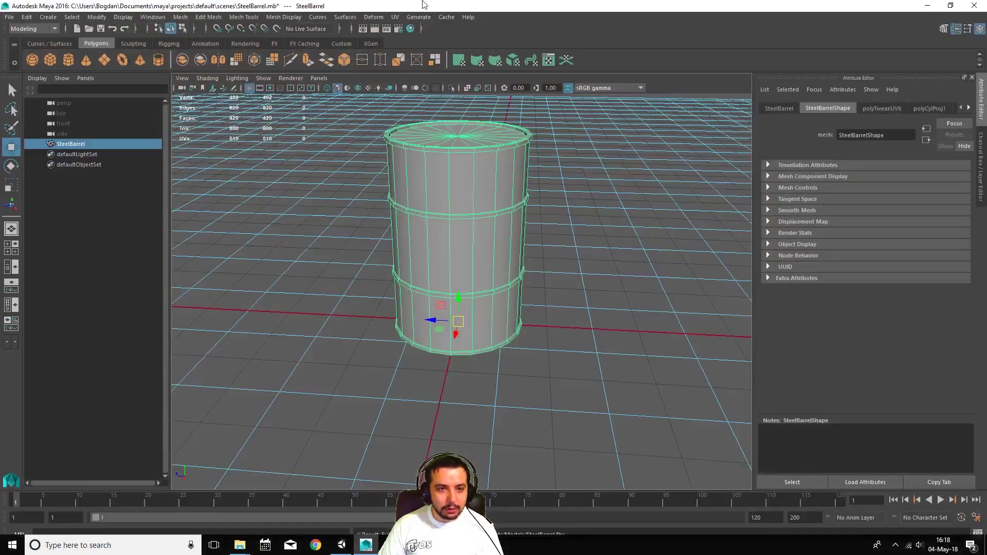
click(396, 17)
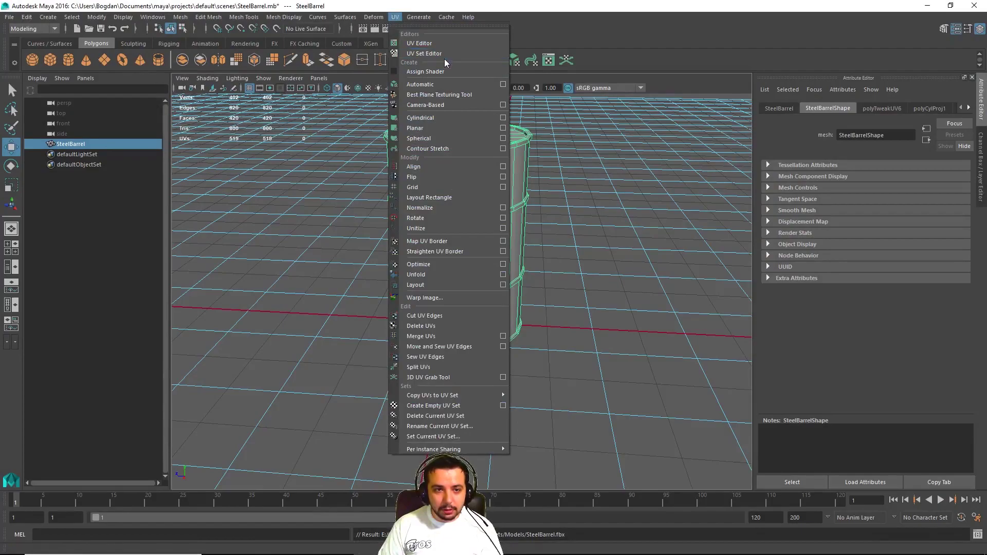
click(428, 43)
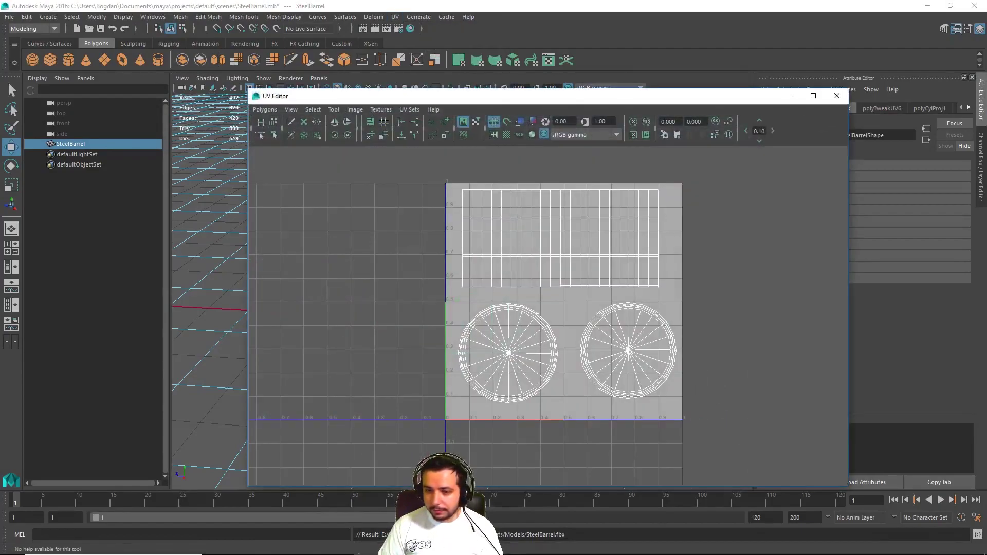
drag(612, 90, 557, 60)
scroll(487, 223, up, 2)
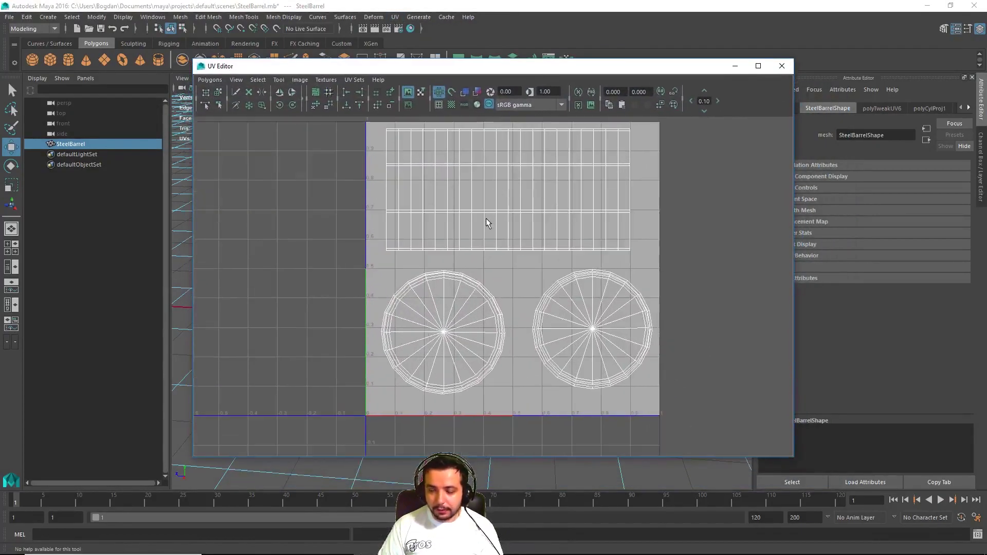
scroll(487, 222, down, 2)
scroll(487, 222, up, 1)
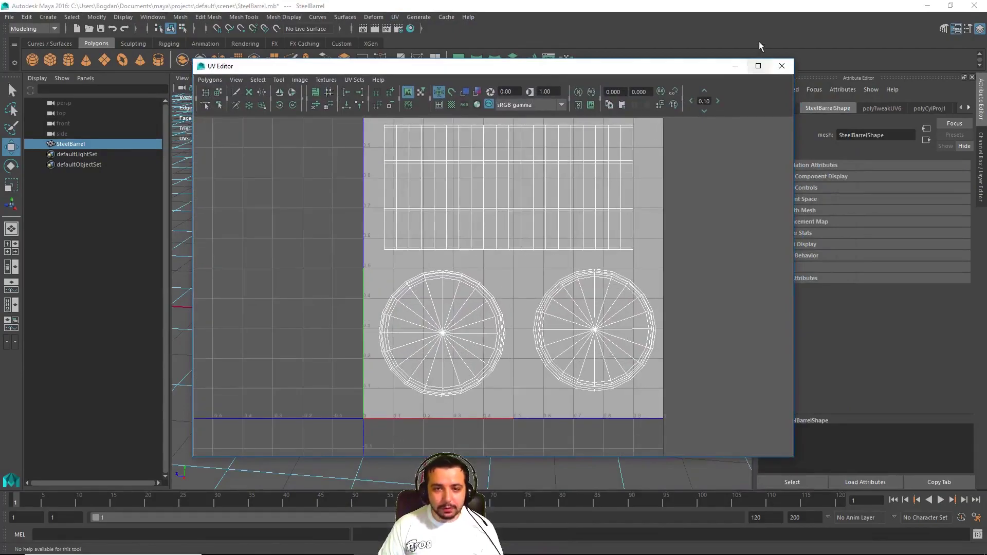
click(782, 66)
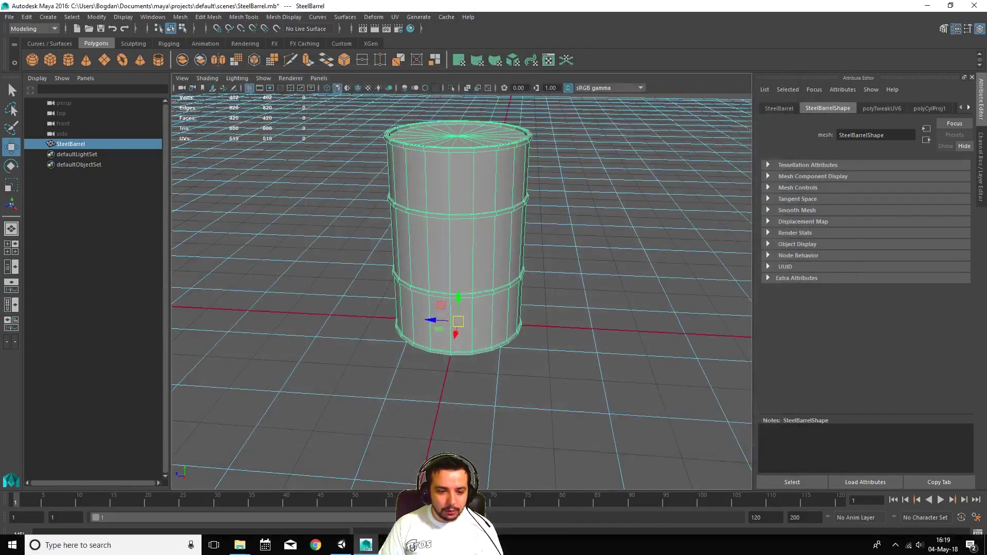
In Photoshop, show the Color, RustPattern, Rust1 and RadioactiveSign layers and hide the UV wireframe.
key(alt+Tab)
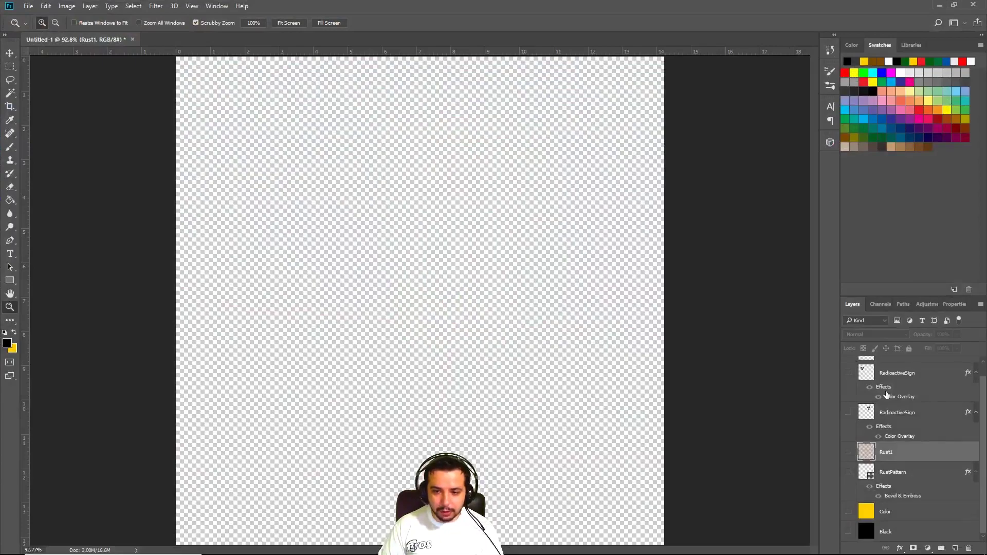
scroll(884, 394, up, 1)
click(849, 367)
scroll(924, 436, down, 1)
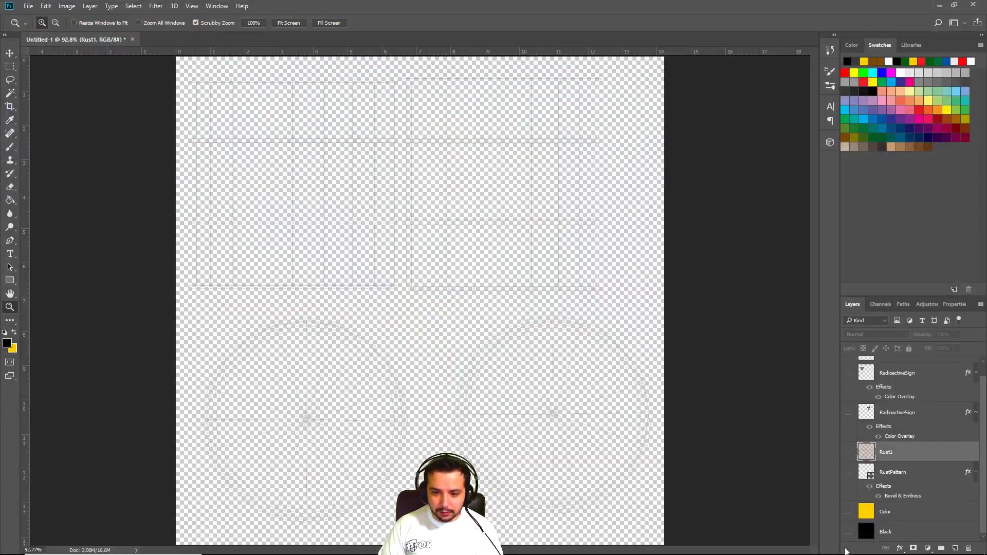
click(849, 533)
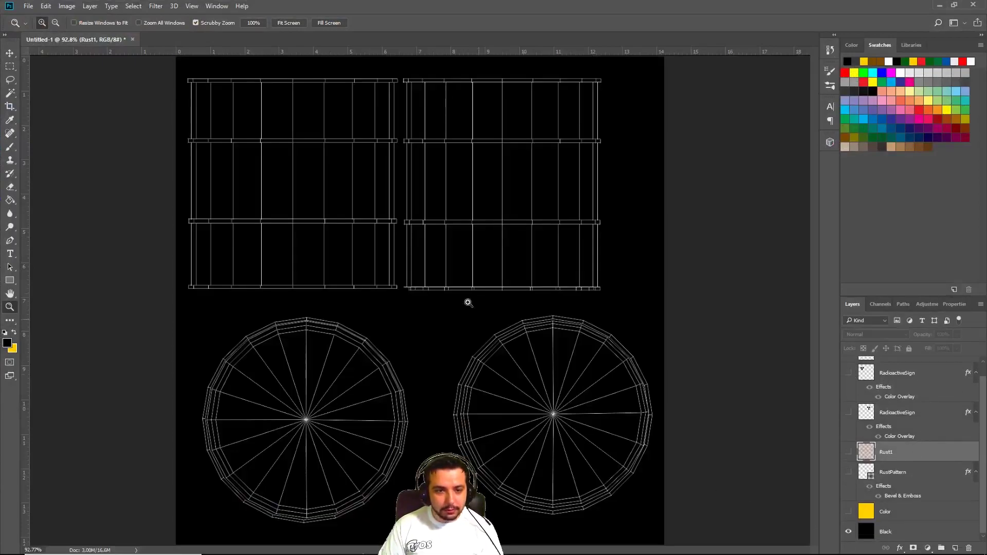
click(849, 534)
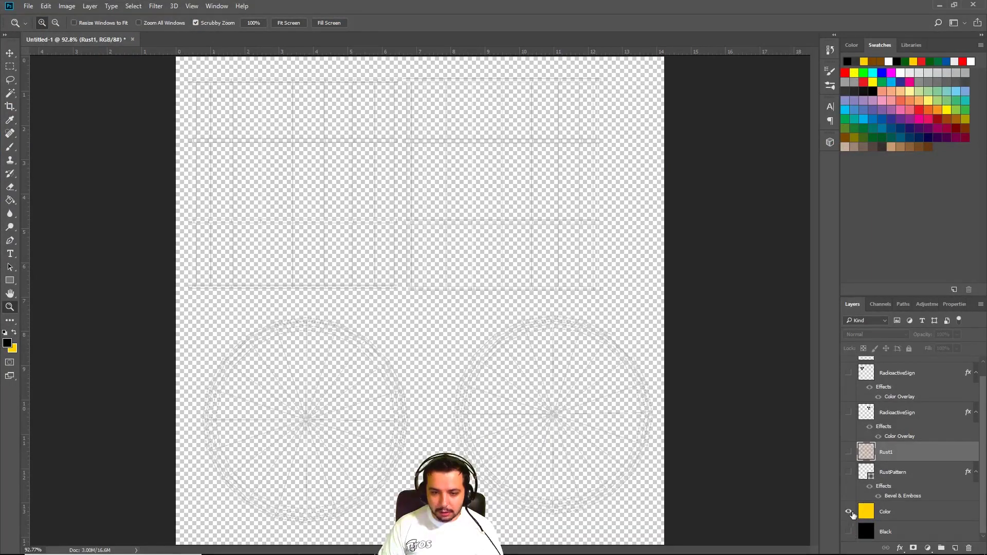
click(849, 511)
click(849, 472)
click(849, 452)
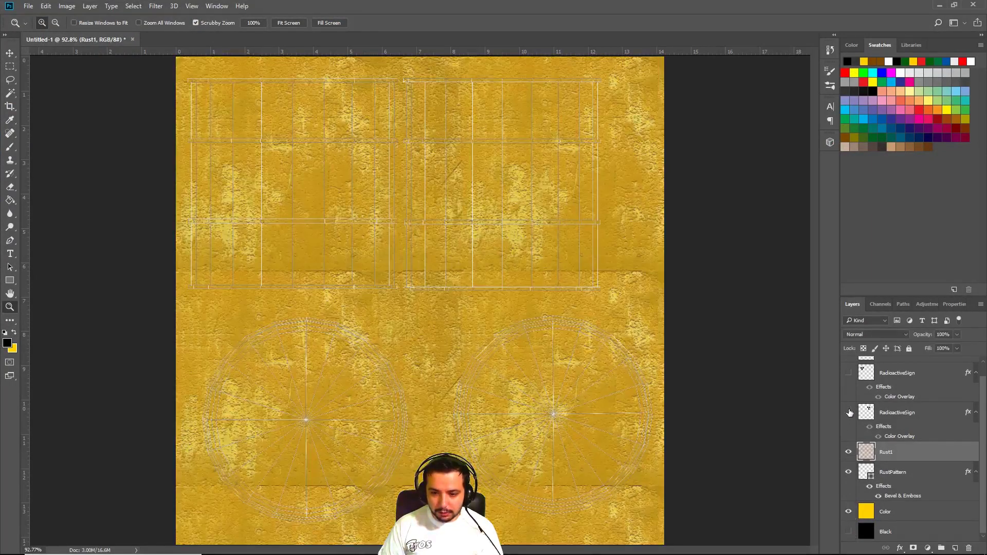
click(849, 413)
click(849, 372)
scroll(851, 376, up, 1)
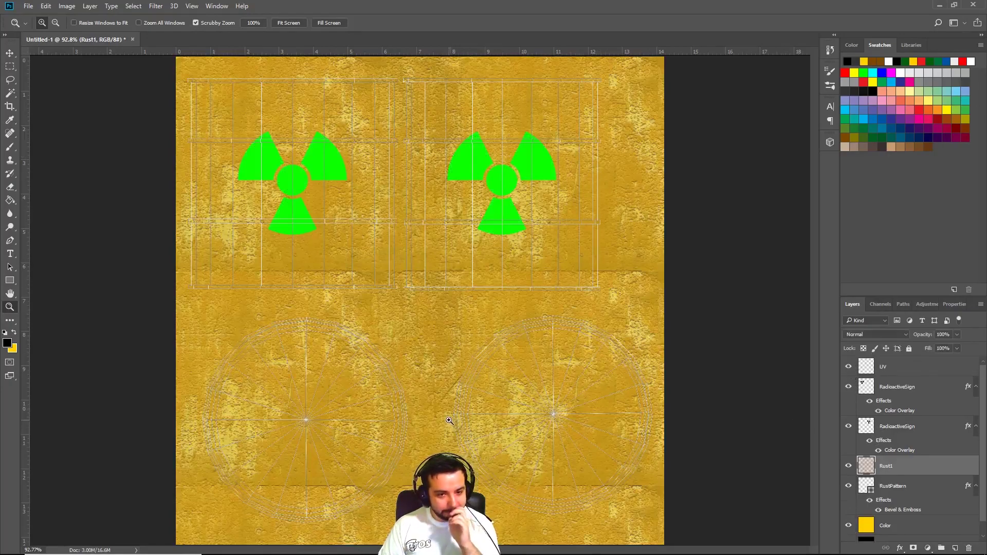
click(28, 6)
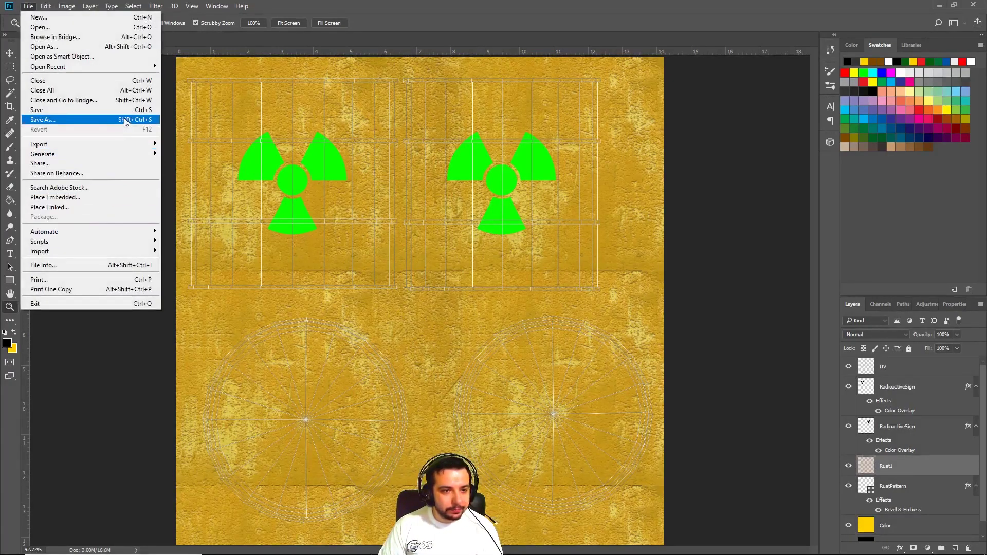
click(850, 367)
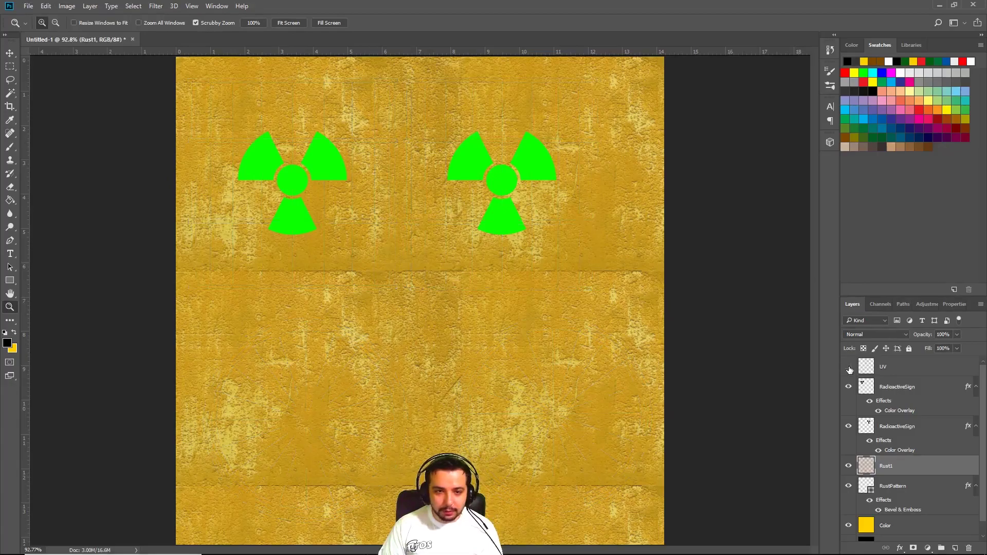
Save the texture as PNG named SteelBarrelTexture in Assets/Textures, accepting the PNG options.
click(29, 6)
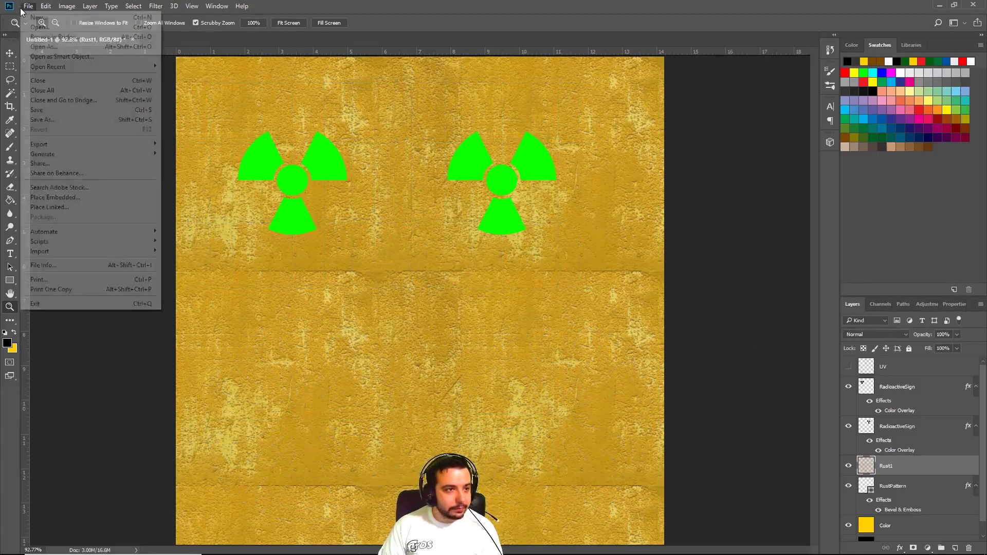
click(102, 122)
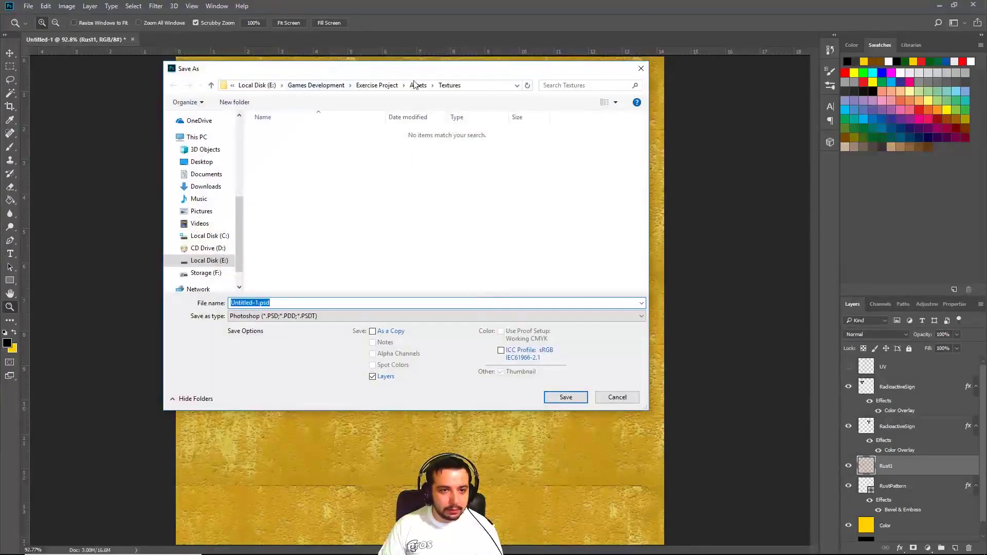
right_click(337, 228)
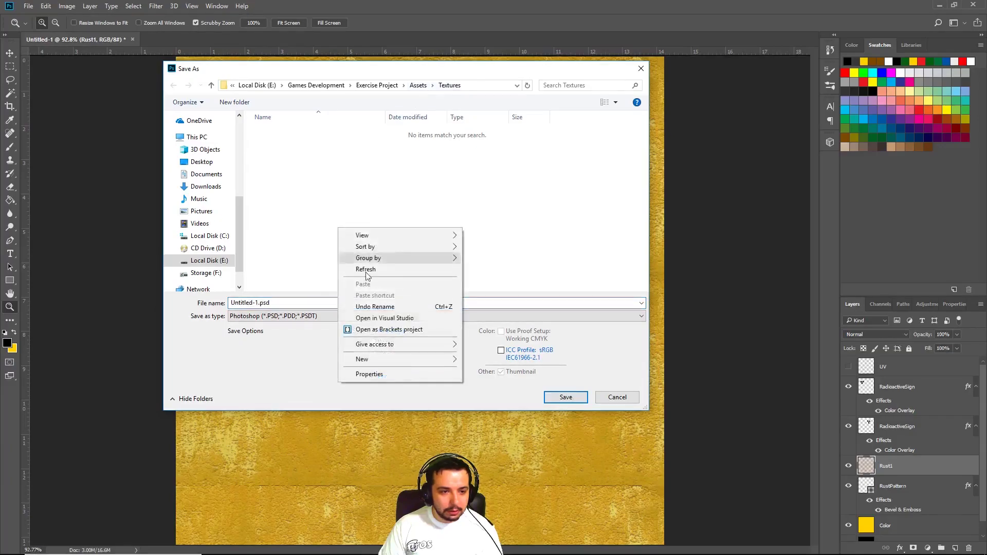
mouse_move(391, 360)
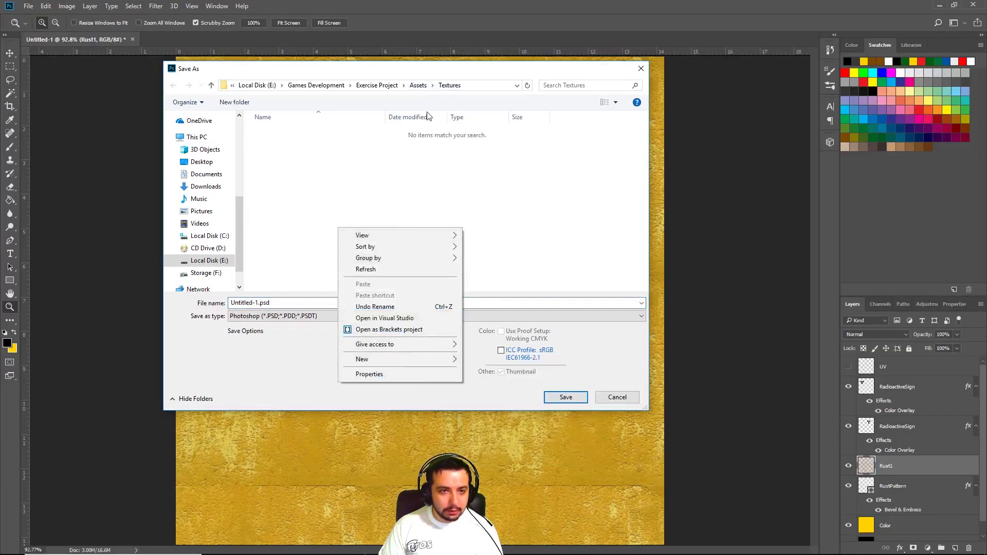
click(493, 203)
click(268, 316)
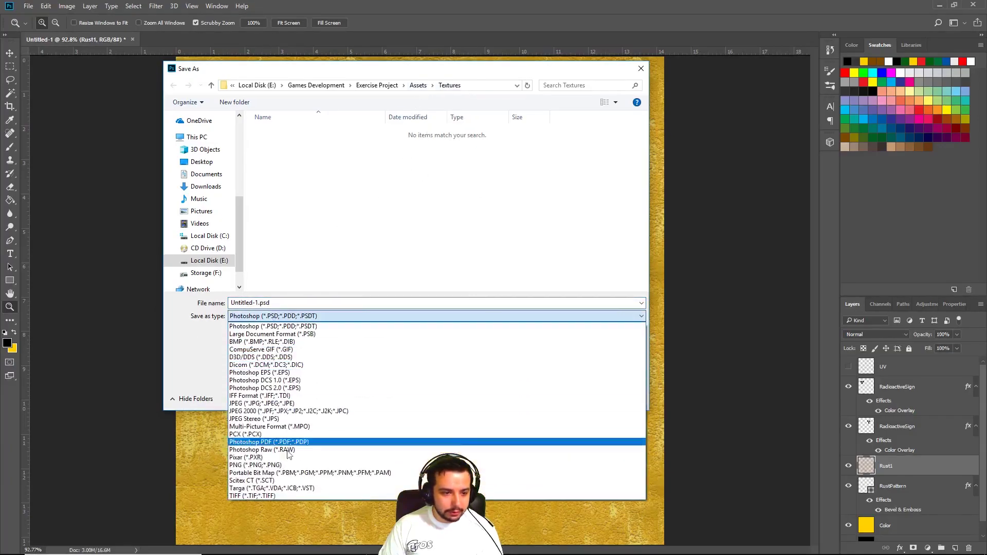
click(283, 465)
click(250, 303)
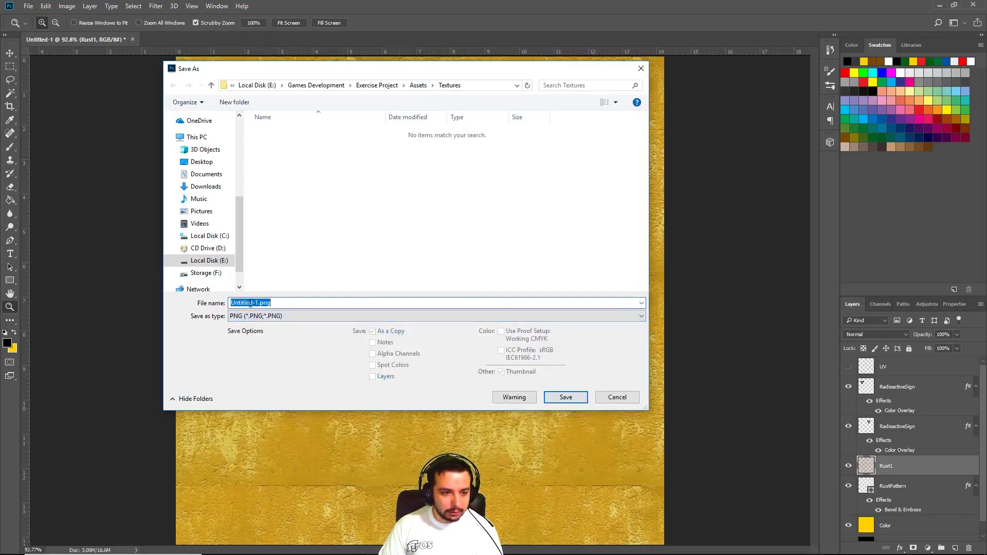
click(257, 303)
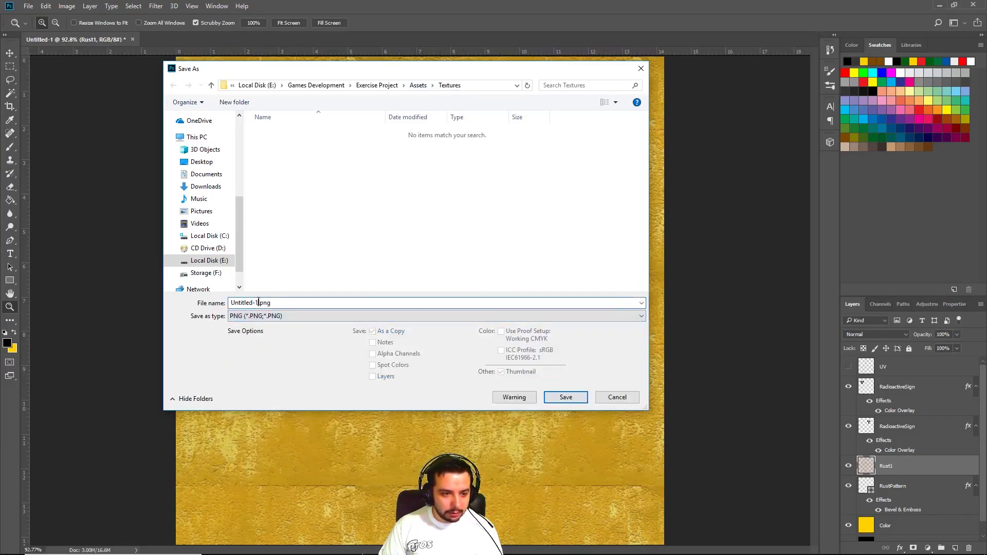
double_click(258, 303)
text(Steel)
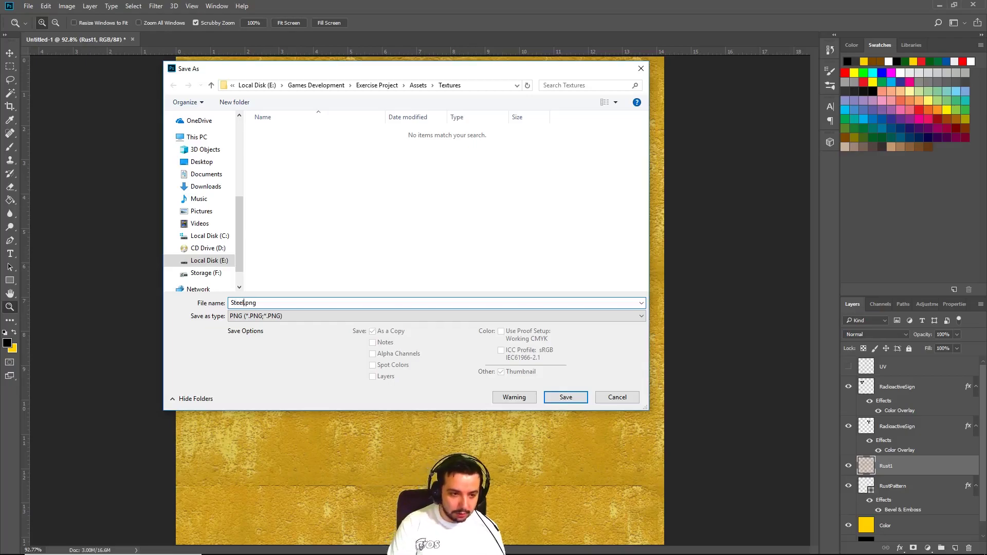
text(BarrelTe)
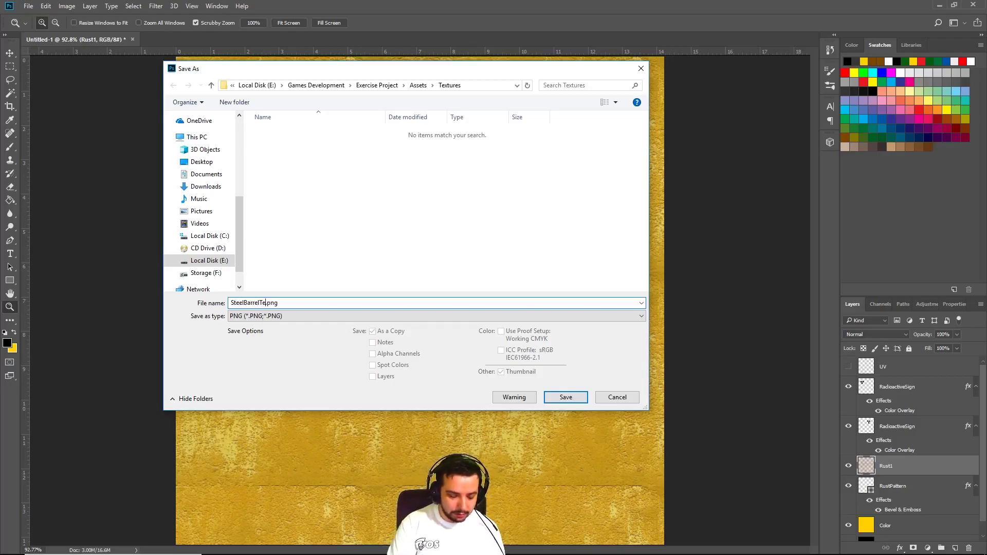
text(xture)
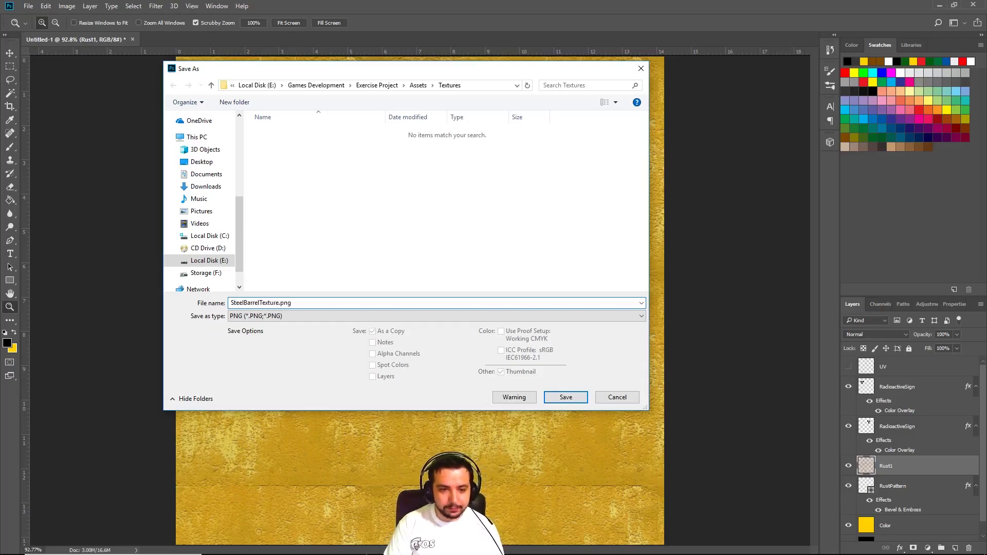
key(Return)
click(553, 177)
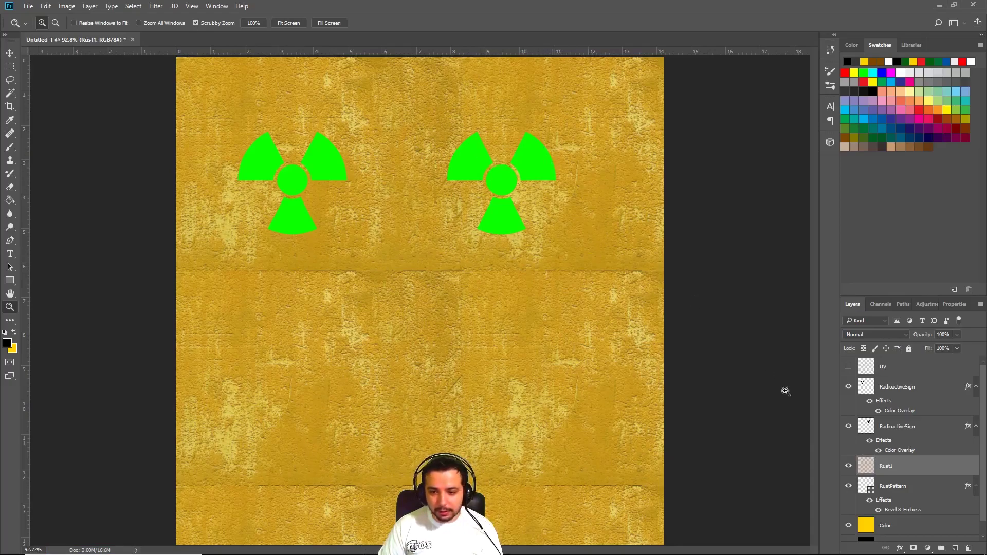
Hide the Color, RustPattern and Rust1 layers and show the Black layer behind the green signs.
scroll(878, 415, down, 1)
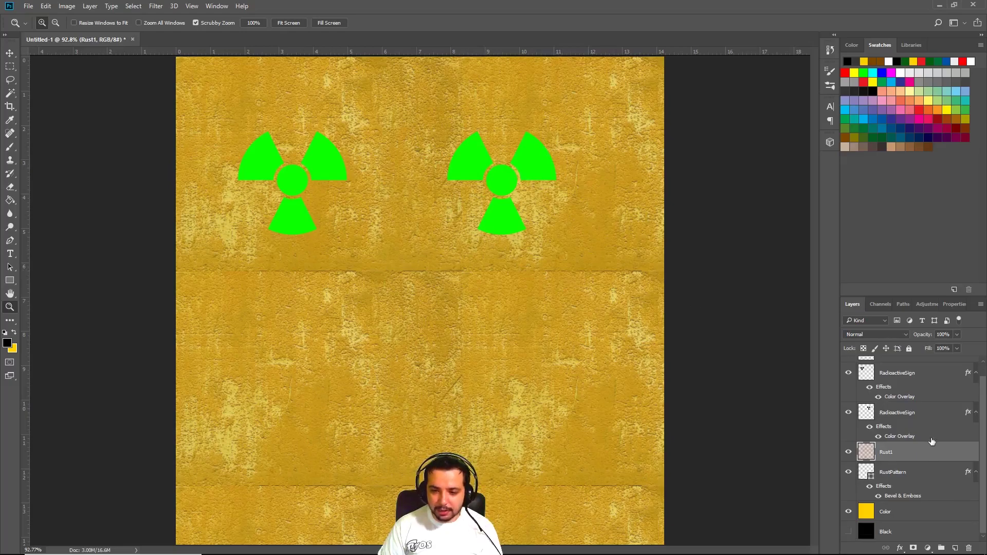
scroll(863, 478, up, 1)
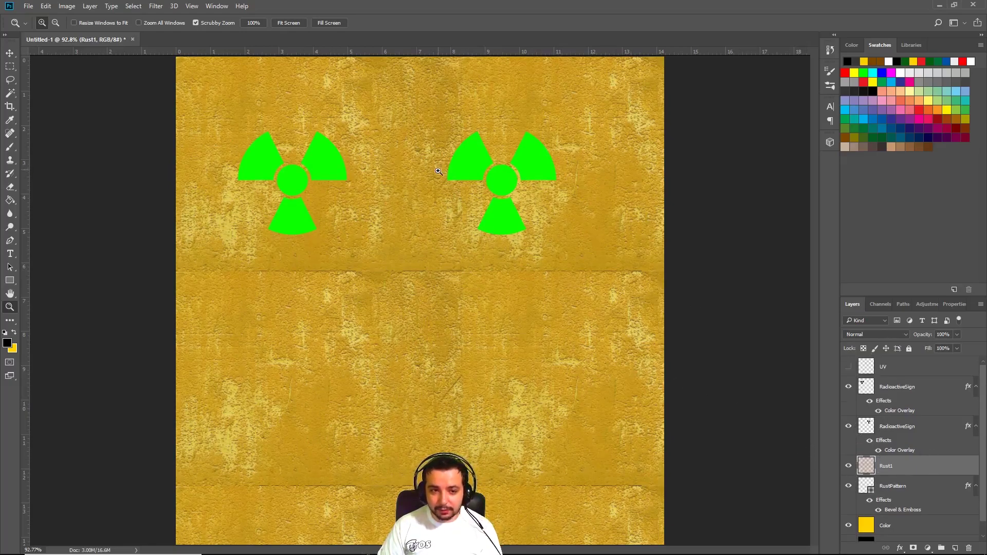
scroll(885, 477, down, 1)
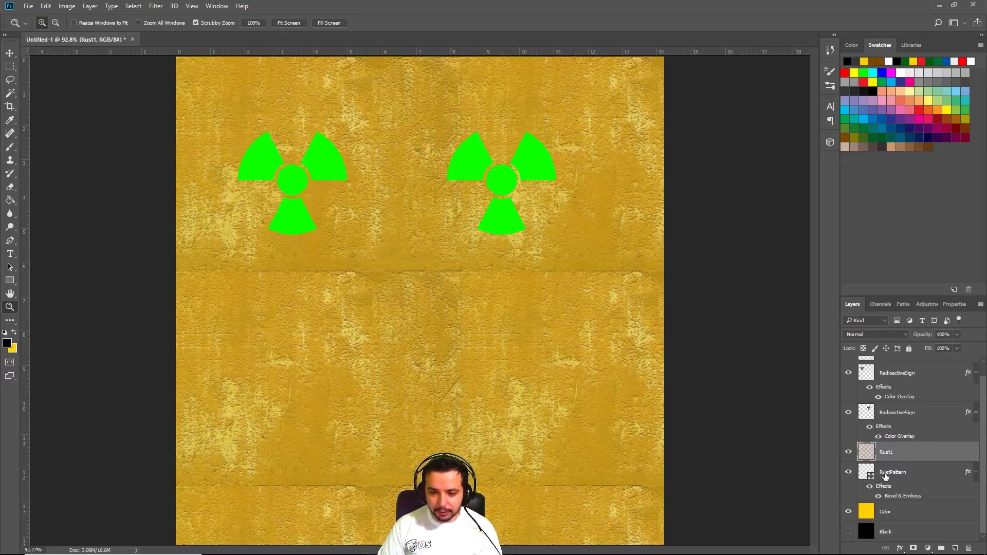
click(849, 512)
click(849, 532)
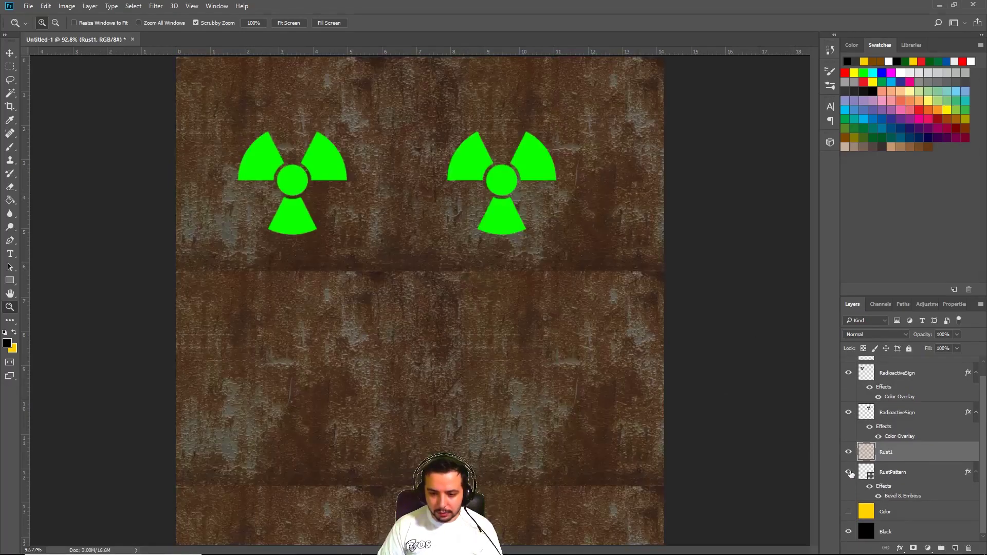
click(848, 472)
click(849, 452)
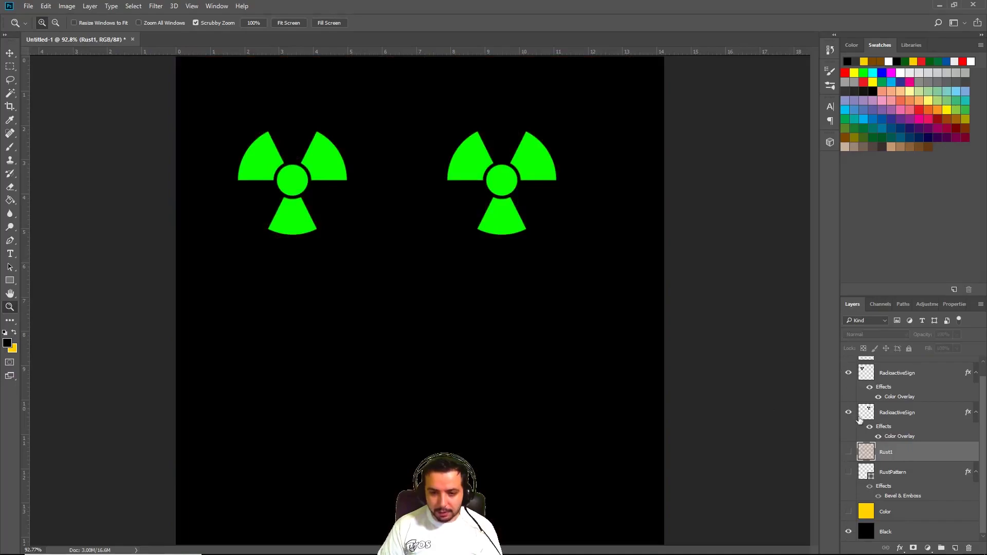
scroll(884, 453, up, 1)
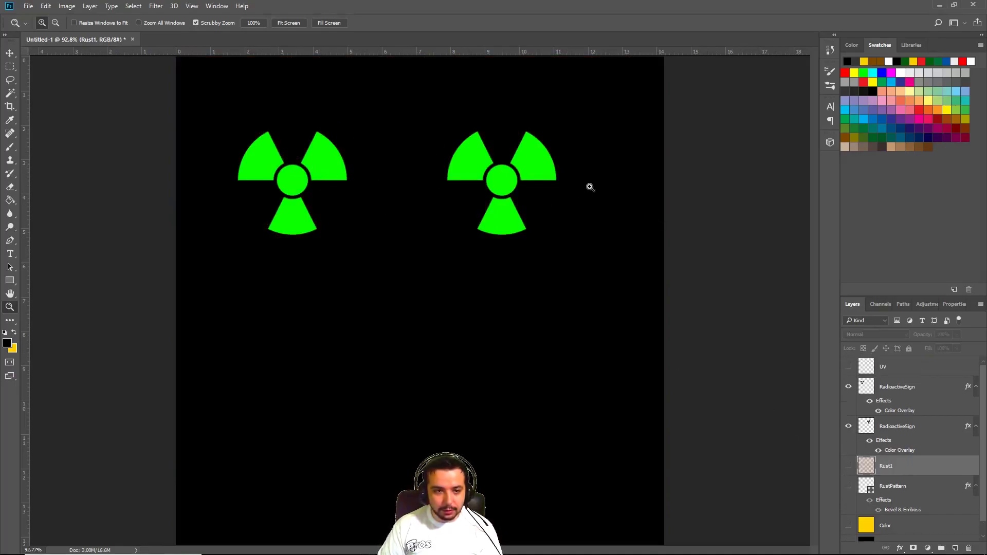
Start a Save As copy in PNG format, using the SteelBarrelTexture.png name as the starting point.
click(29, 6)
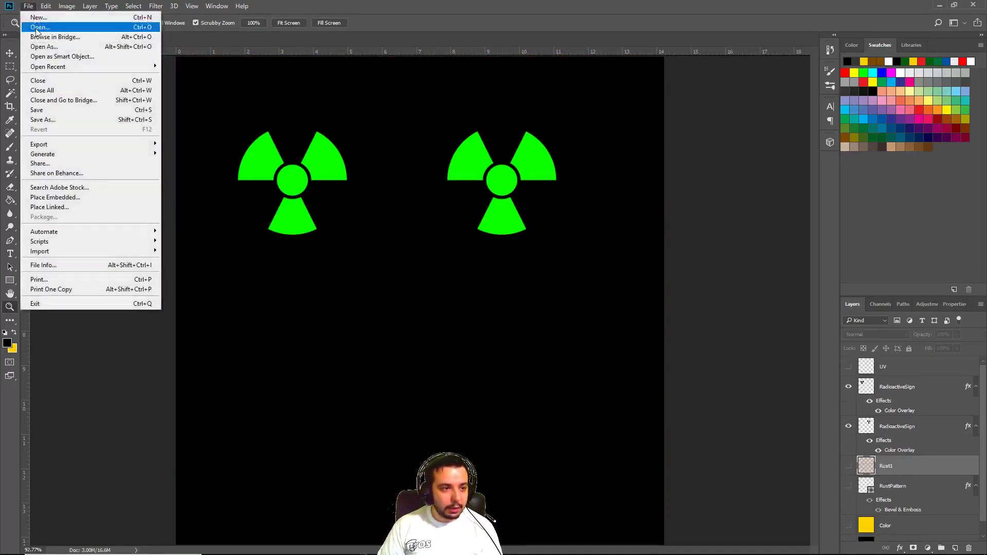
click(62, 120)
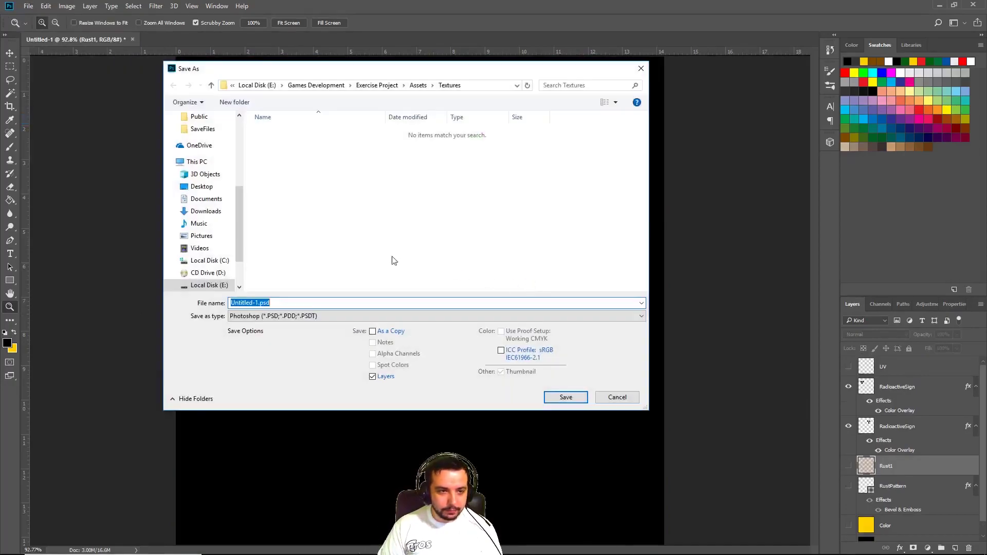
click(332, 313)
click(288, 464)
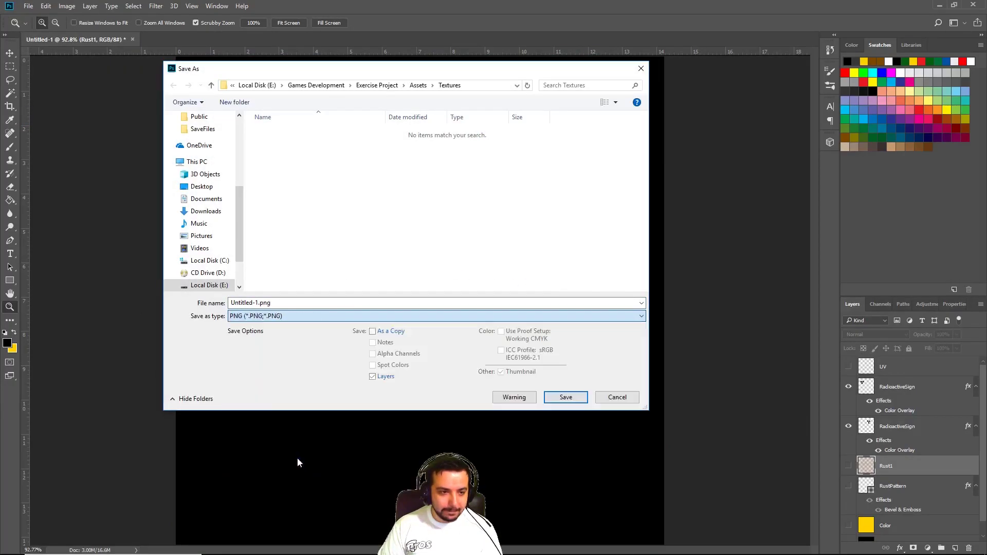
click(253, 303)
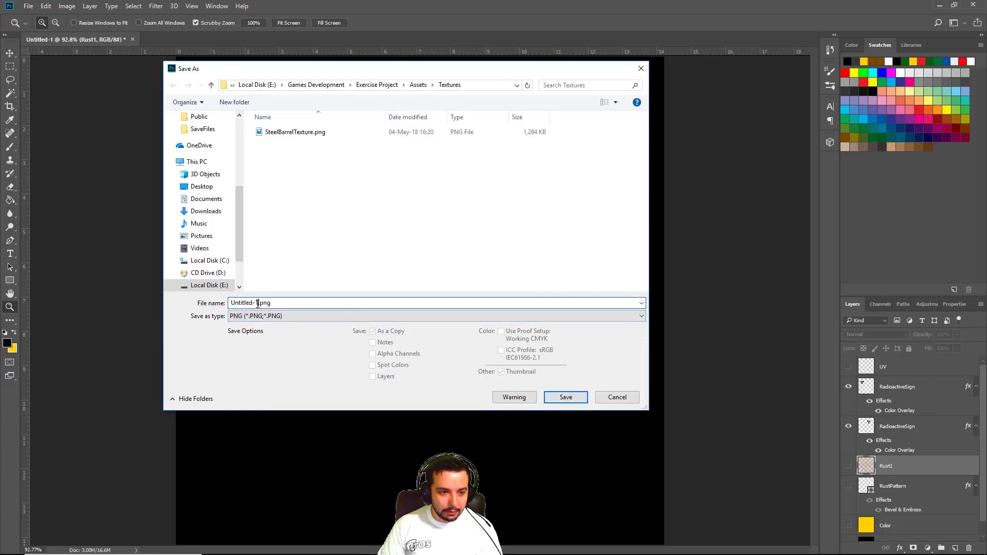
double_click(253, 302)
click(295, 132)
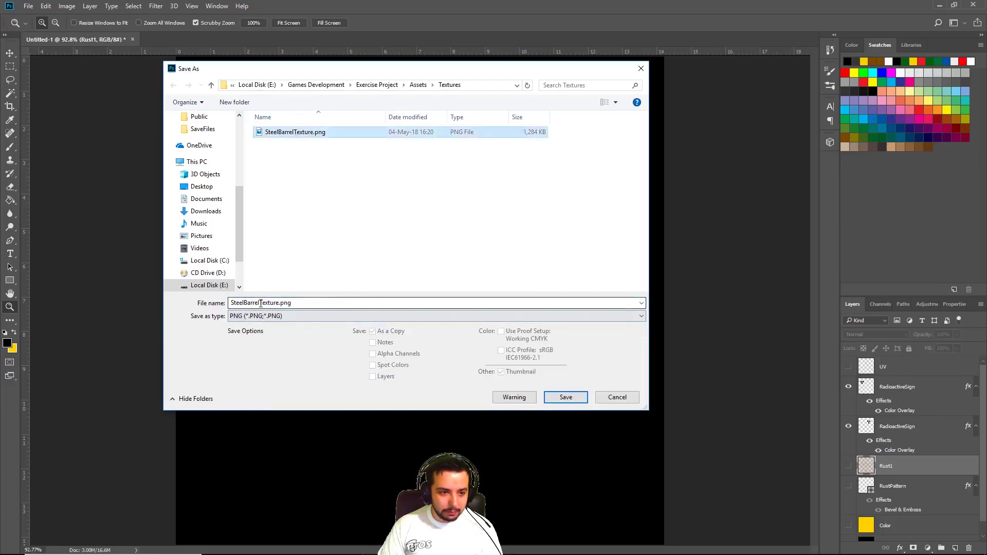
Rename the copy to SteelBarrelEmmision.png and save it with the default PNG settings.
click(259, 303)
drag(261, 304, 274, 305)
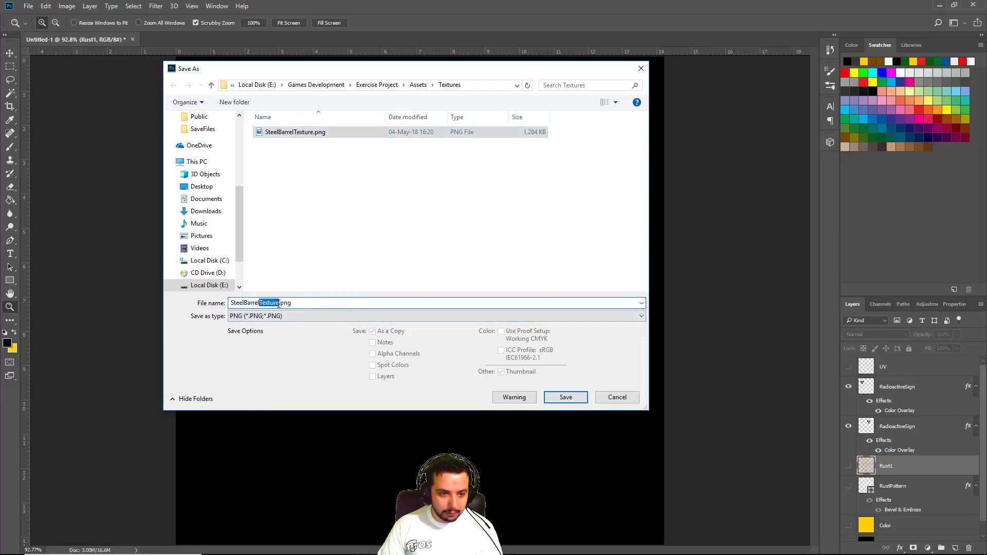
text(Em.p)
text(n)
key(BackSpace)
text(m)
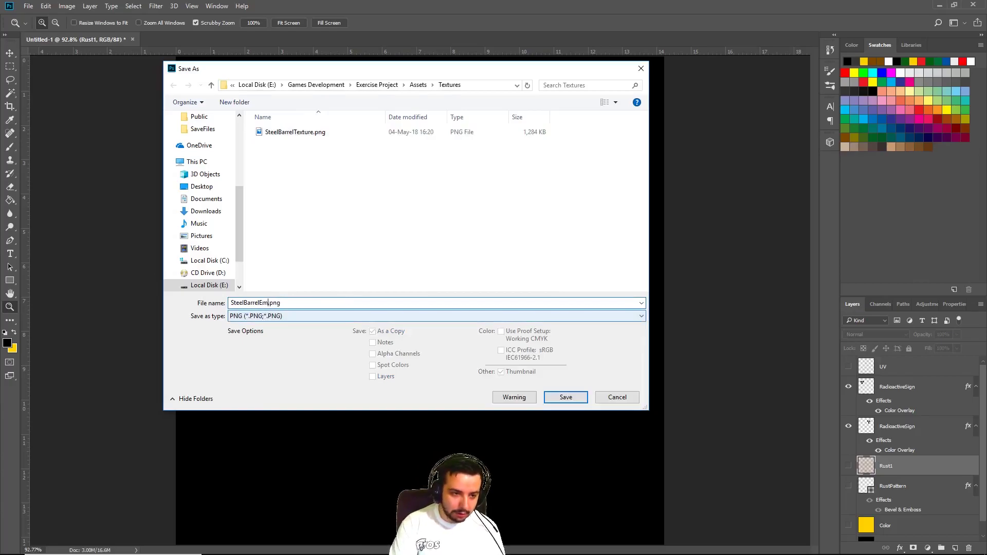
text(mision)
key(Return)
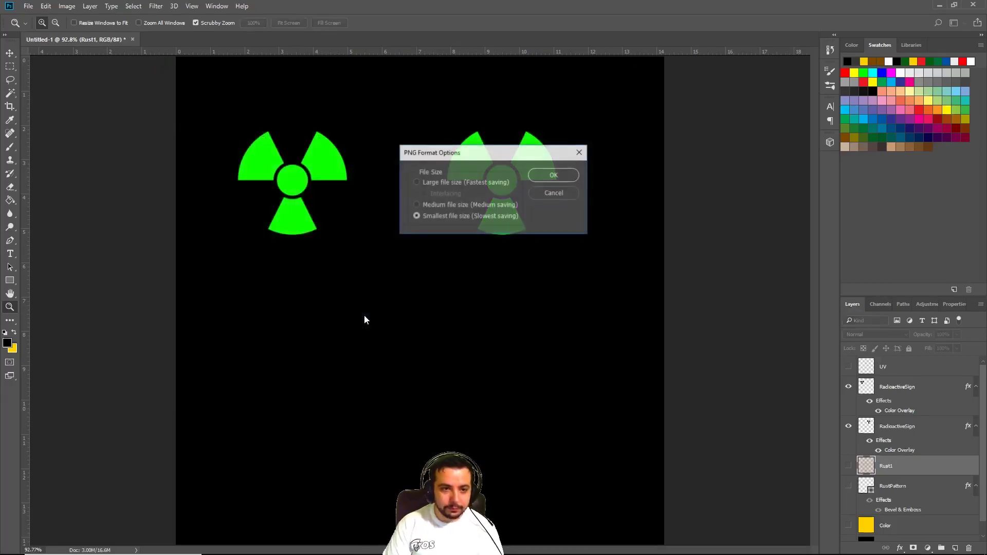
key(Return)
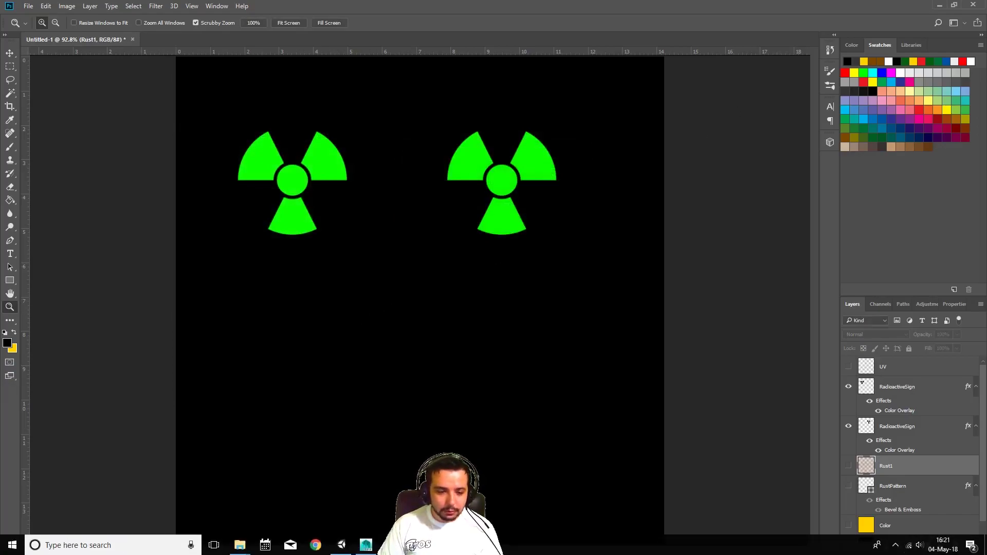
click(342, 545)
Extract the SteelBarrel model's embedded material into Assets/Models, then select SteelBarrelMaterial.
alt+drag(487, 305, 507, 228)
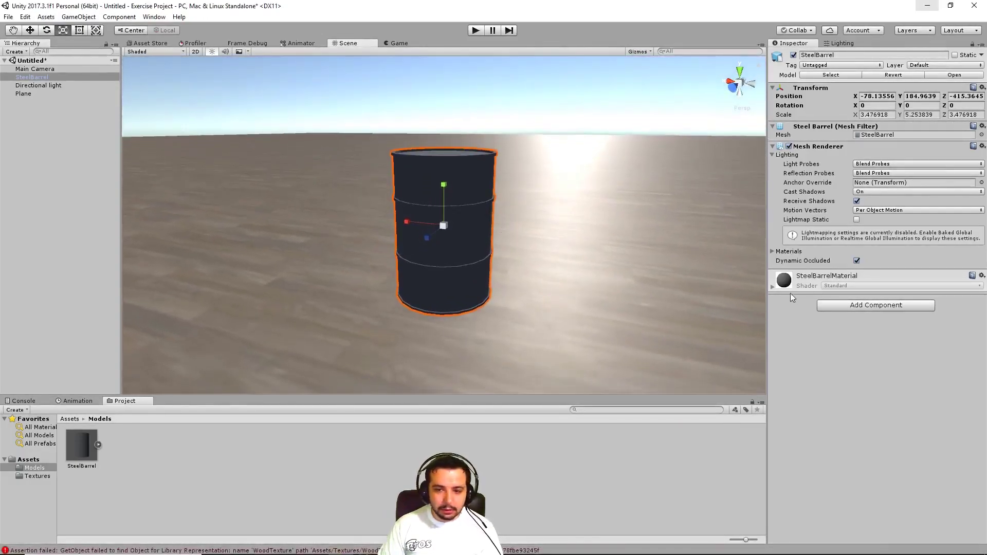
click(773, 286)
click(774, 285)
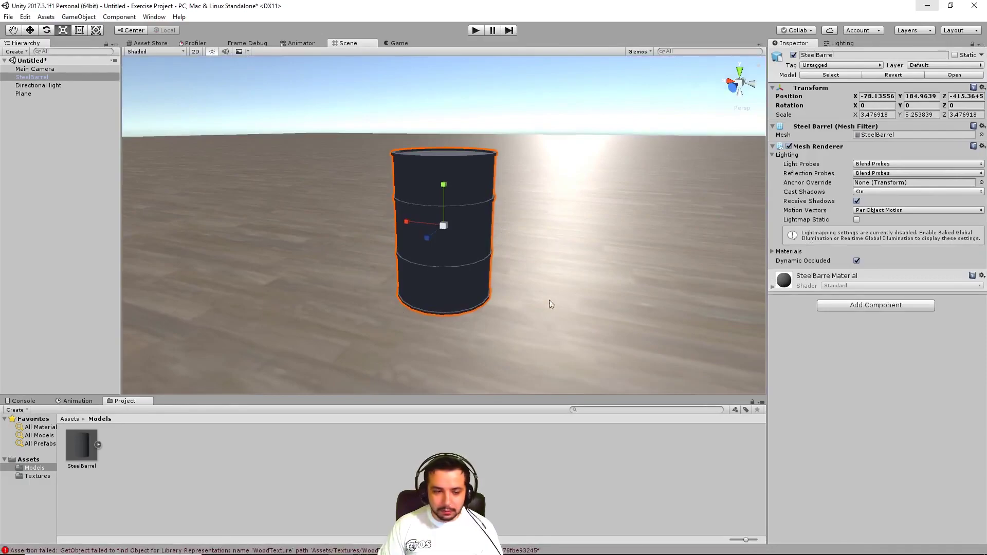
click(79, 448)
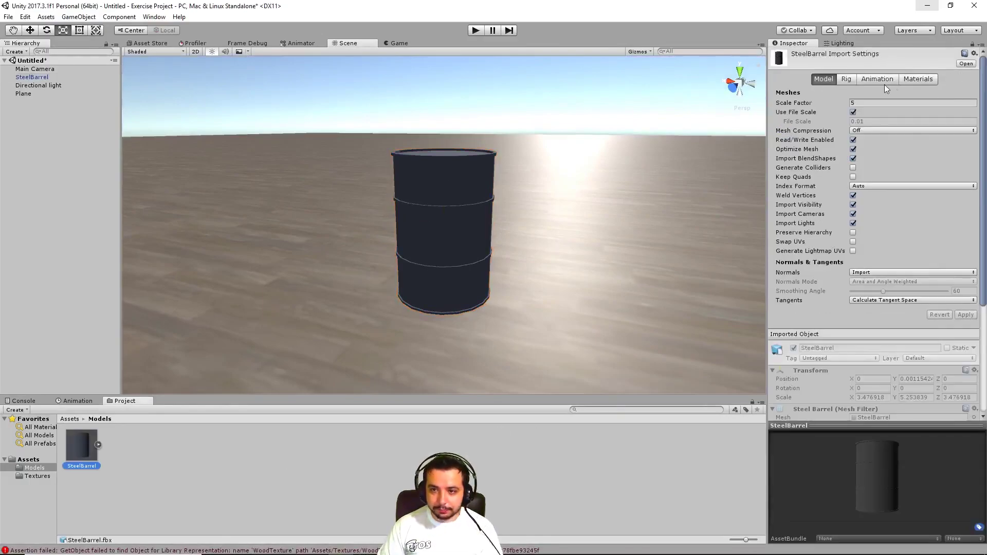
click(918, 79)
click(915, 121)
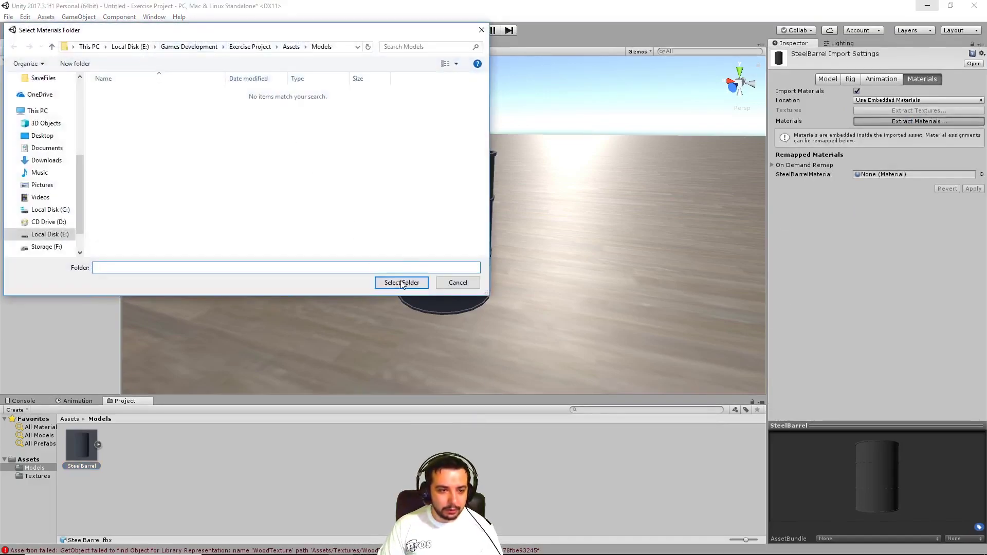
click(402, 283)
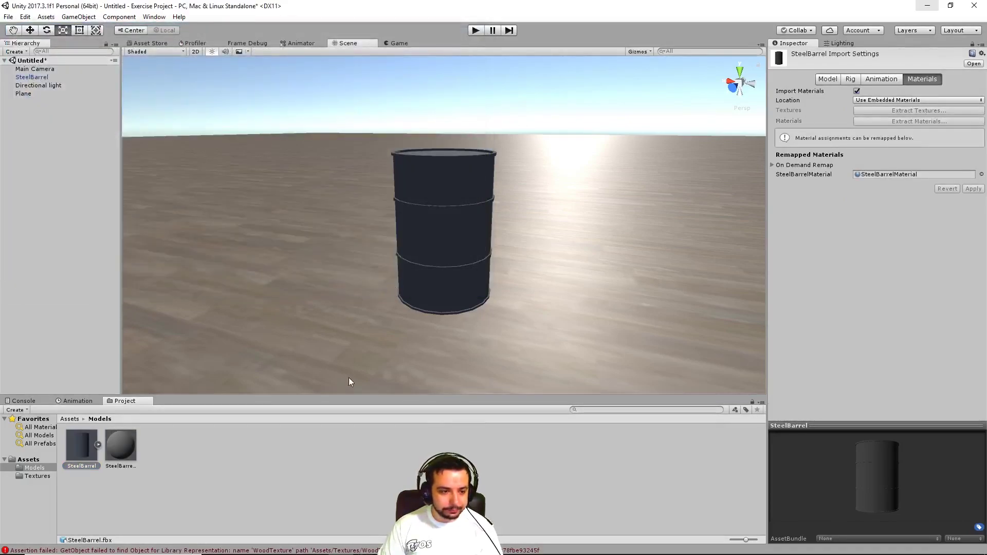
click(125, 448)
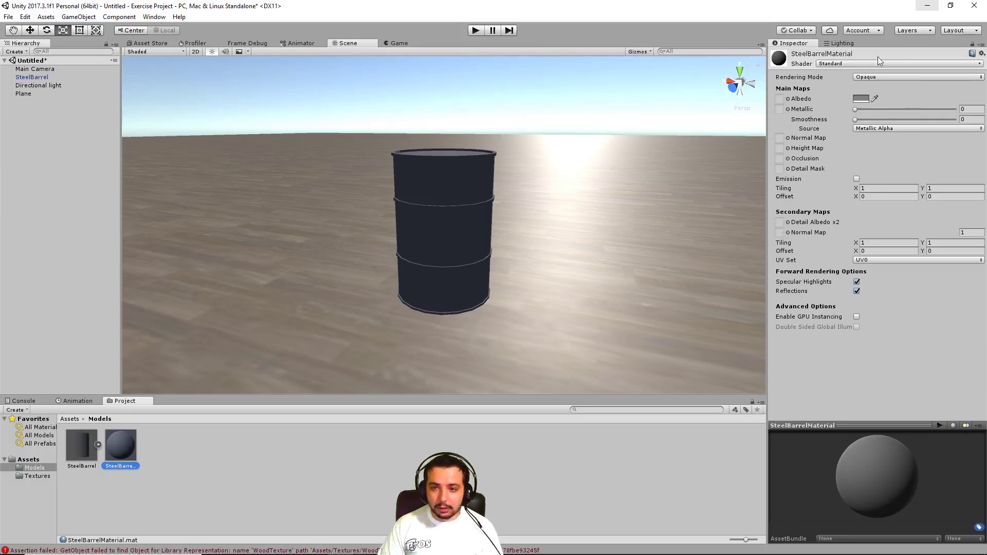
Assign the yellow radioactive-sign texture as Albedo and set the albedo tint to white (FFFFFF).
click(788, 99)
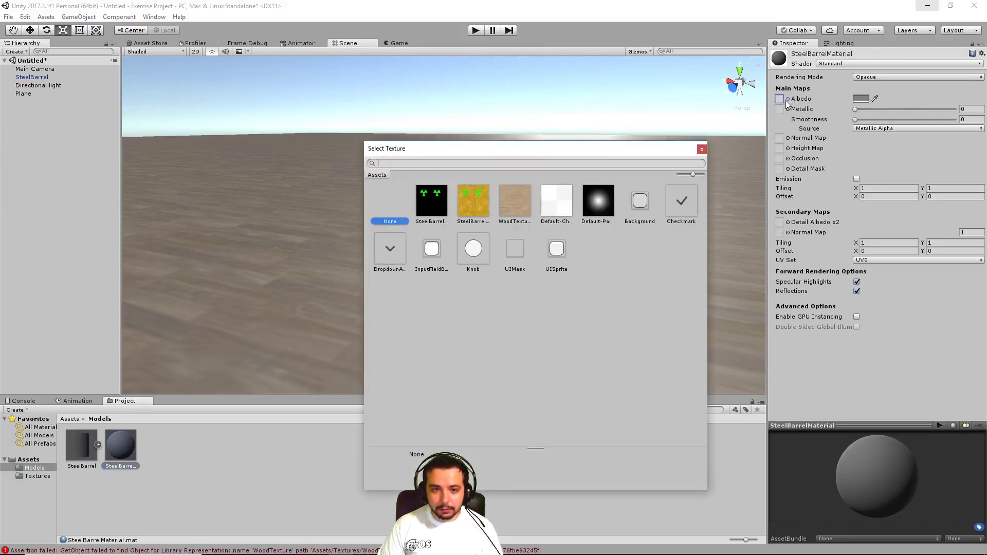
click(469, 202)
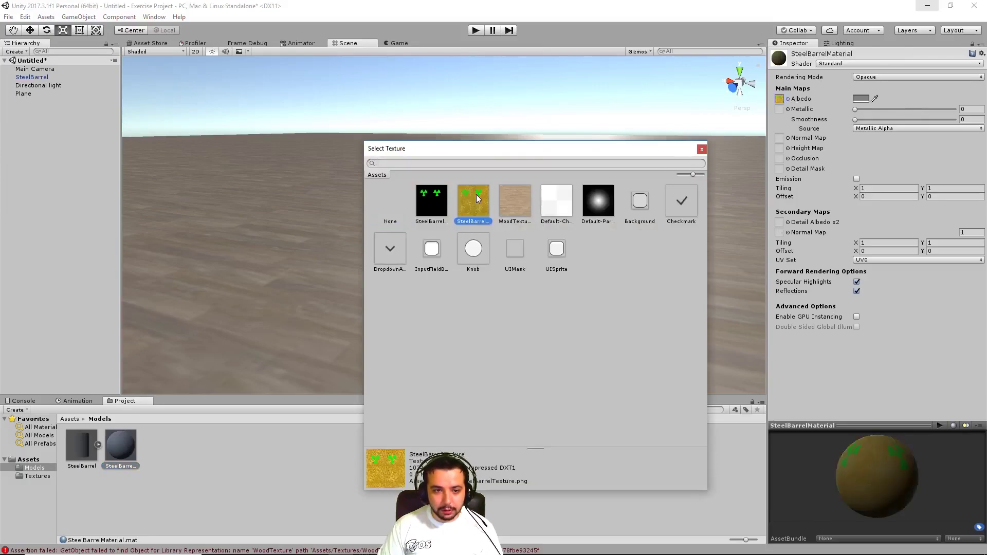
click(702, 150)
click(866, 100)
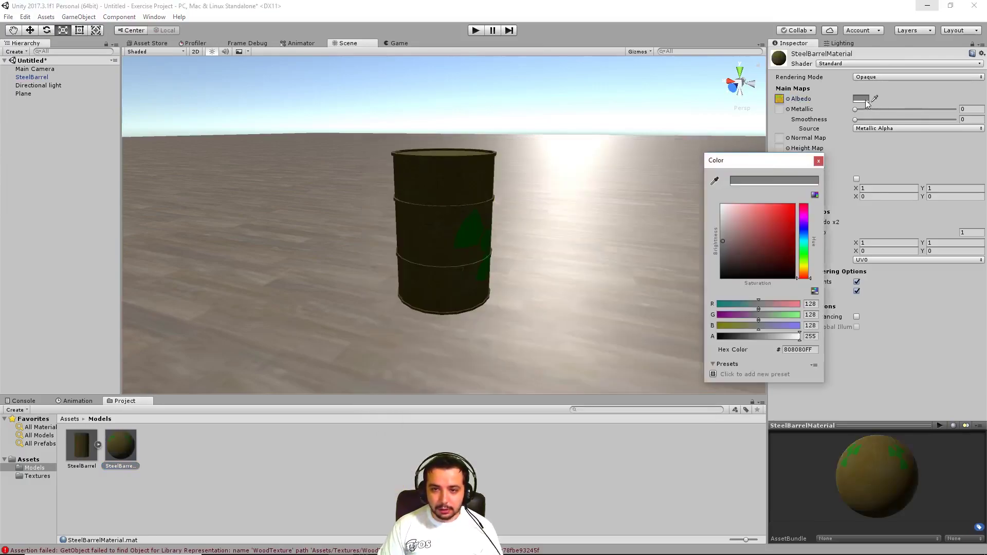
drag(737, 226, 708, 190)
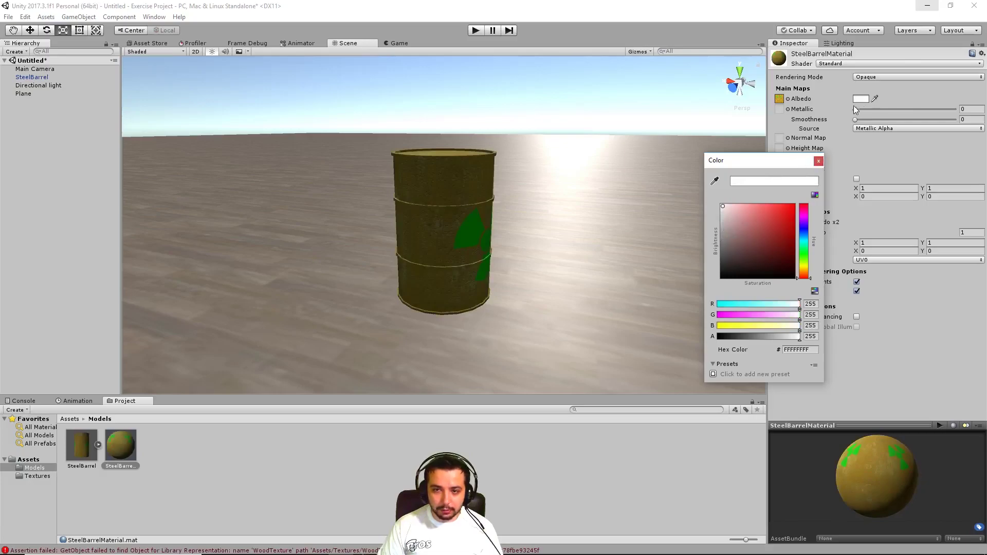
click(820, 162)
Orbit until the radiation symbol faces front, and enable Emission on the material.
alt+drag(564, 226, 327, 254)
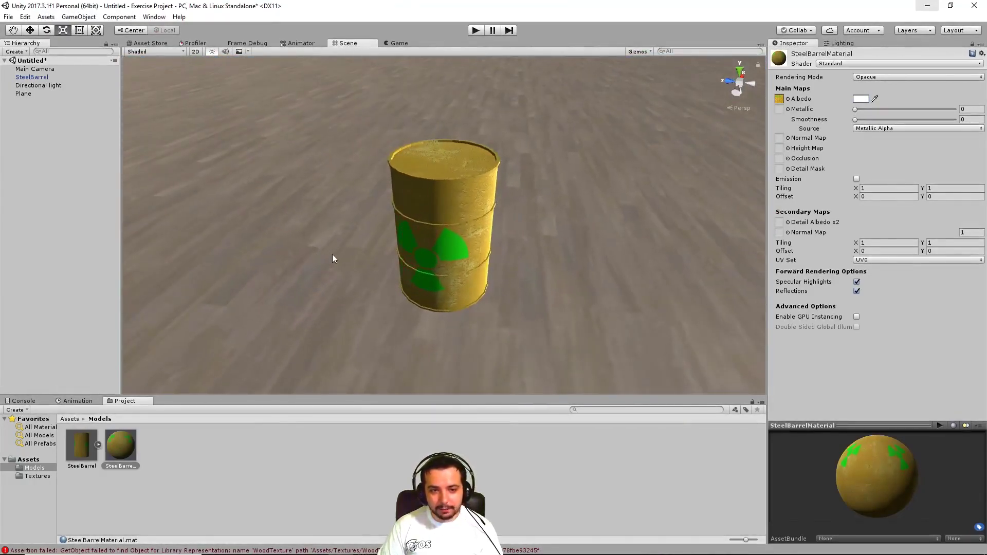
alt+drag(497, 234, 689, 133)
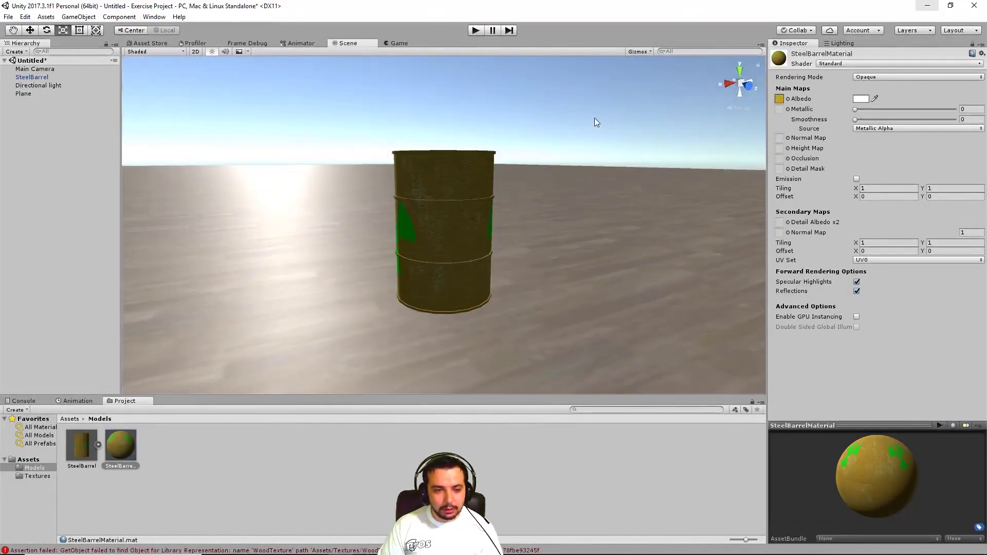
alt+drag(584, 115, 233, 141)
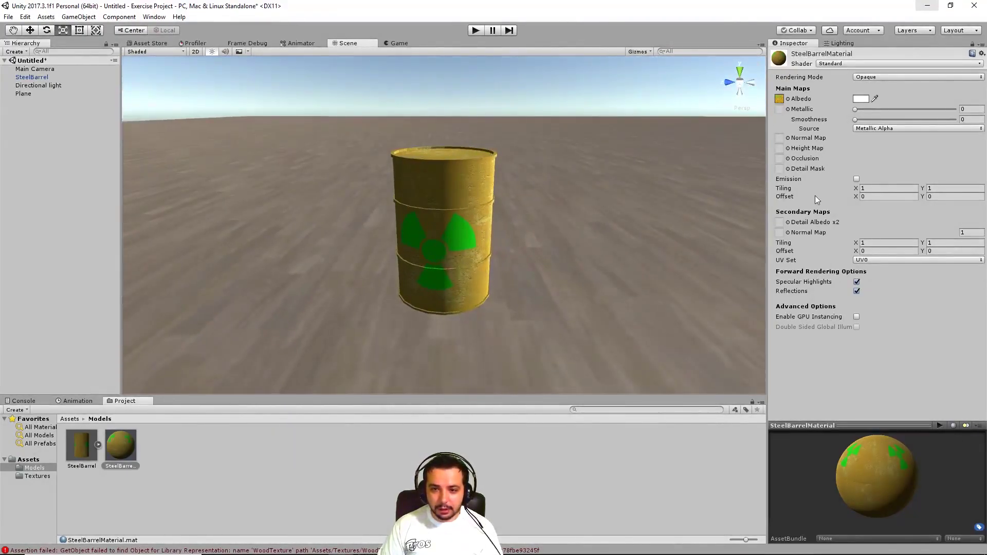
click(857, 179)
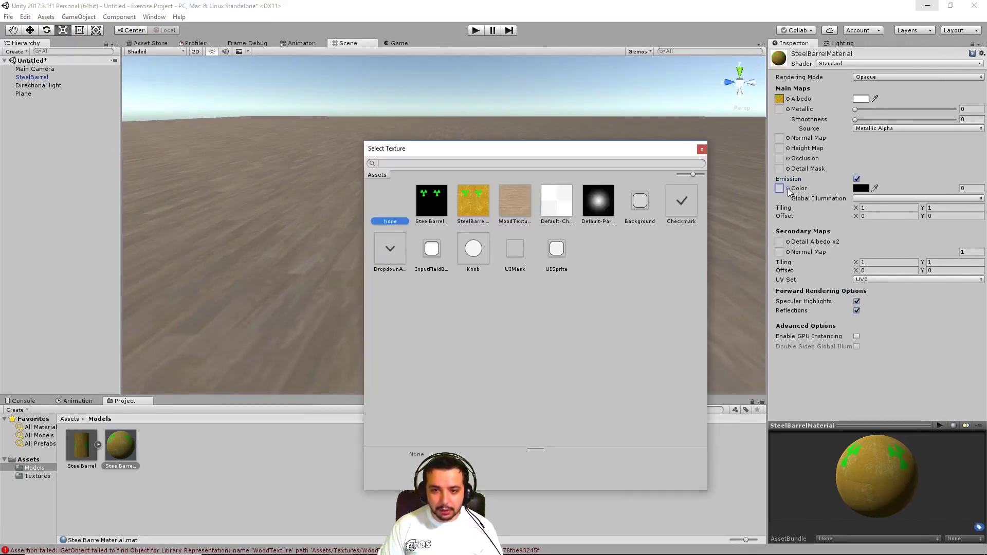
Set SteelBarrelEmmision as the emission texture and orbit so the glowing barrel faces front.
click(419, 205)
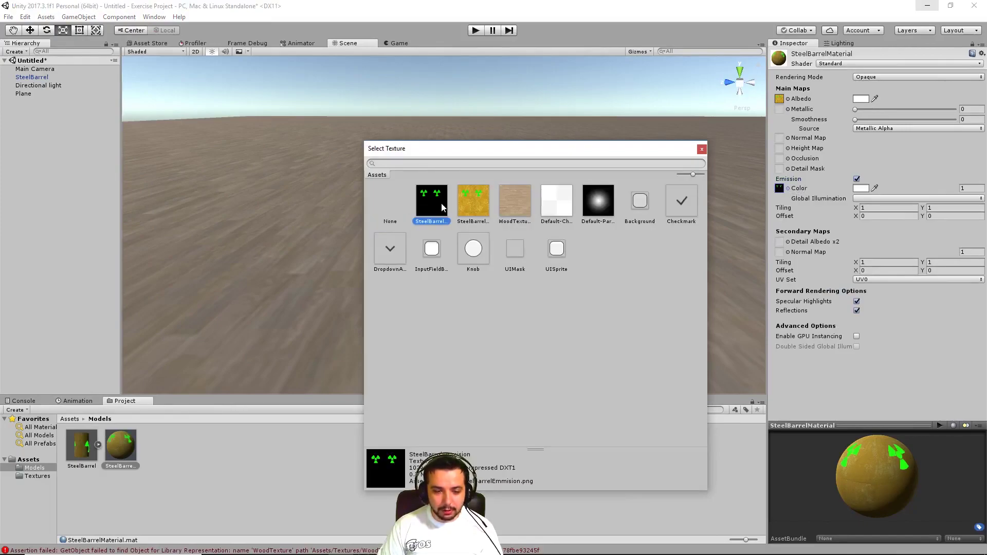
click(702, 149)
alt+drag(619, 212, 420, 269)
alt+drag(428, 231, 576, 126)
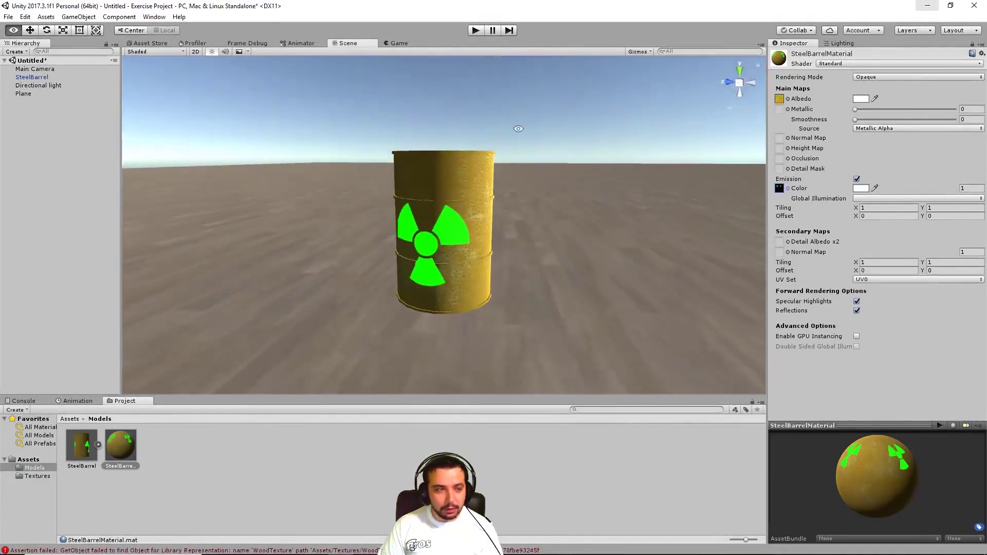
click(35, 85)
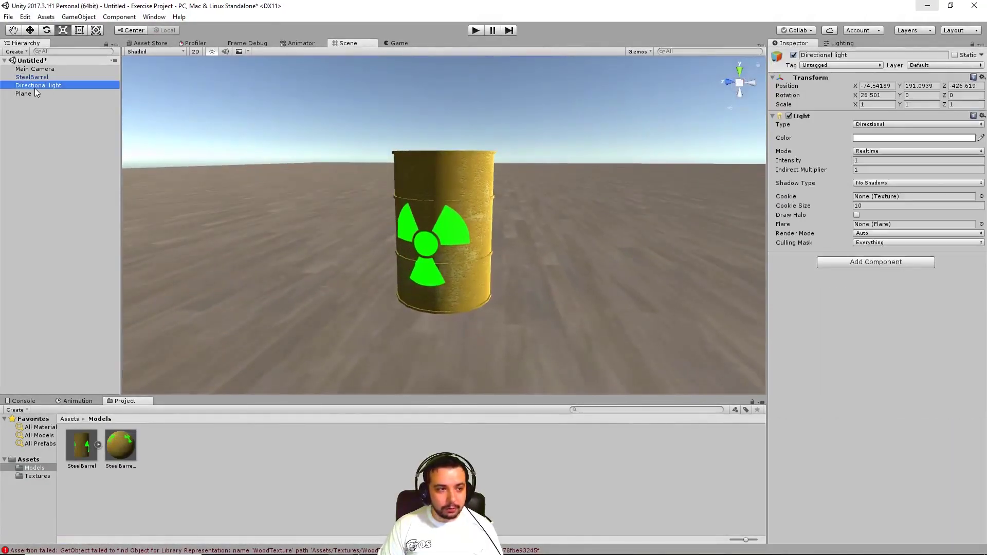
click(794, 55)
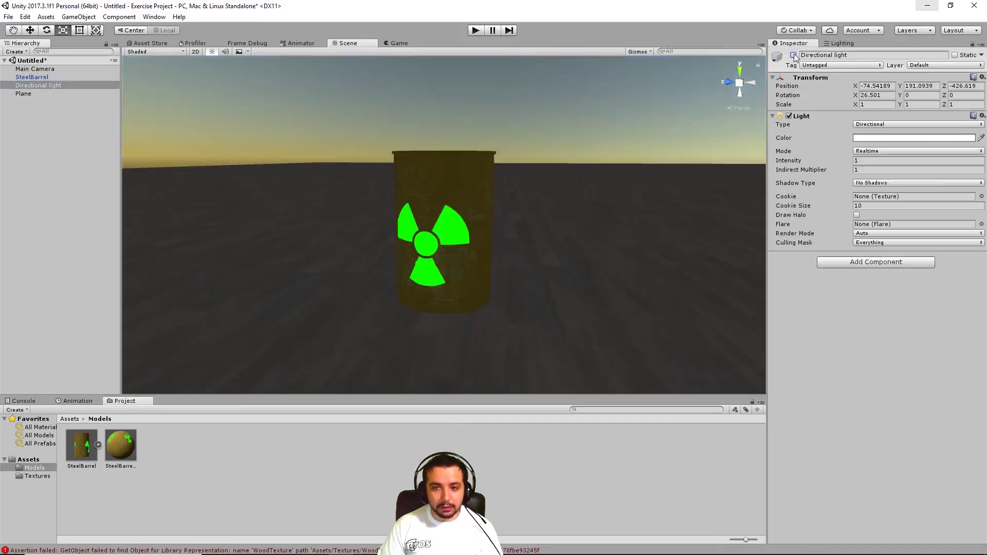
click(794, 55)
alt+drag(600, 172, 551, 147)
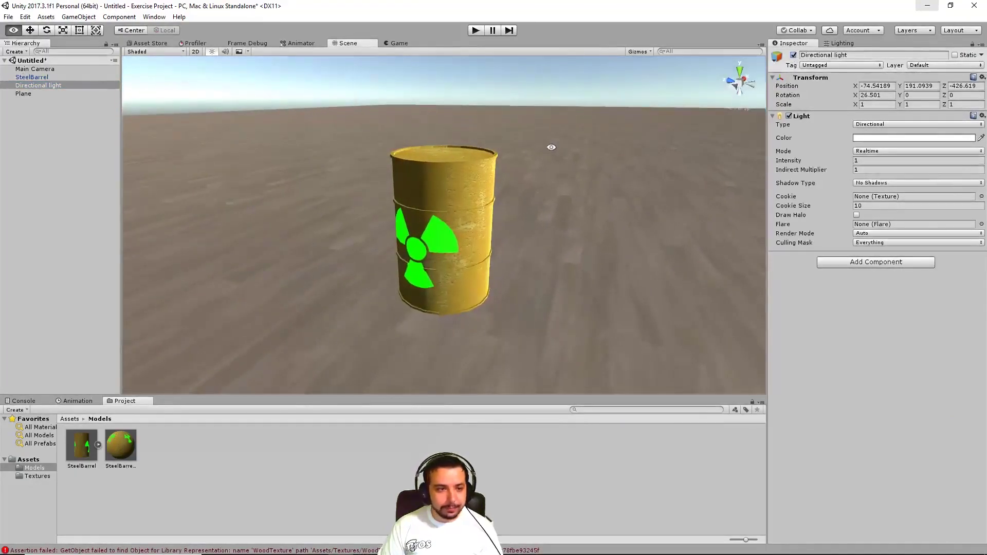
click(122, 447)
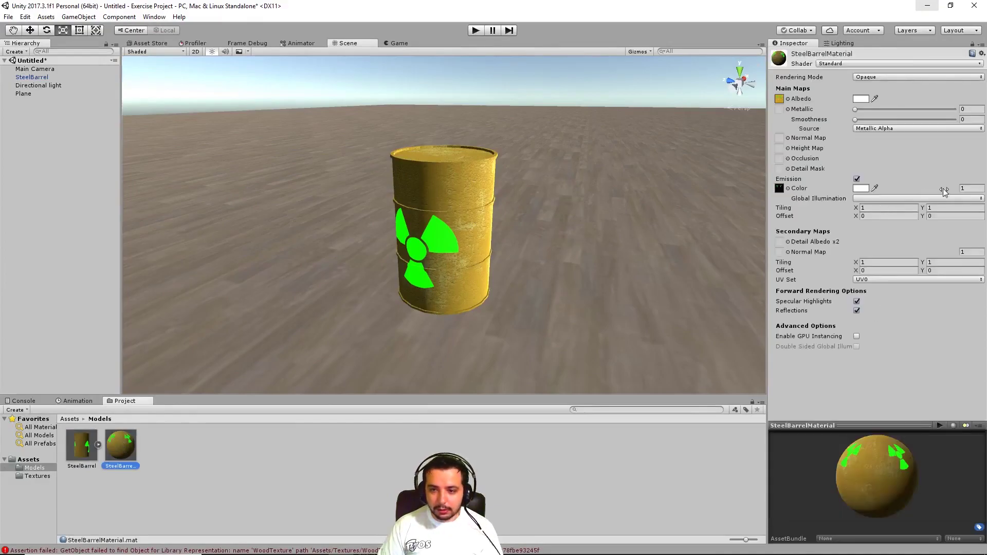
Set the emission intensity to 2 and Global Illumination to Realtime.
click(967, 188)
text(1.12)
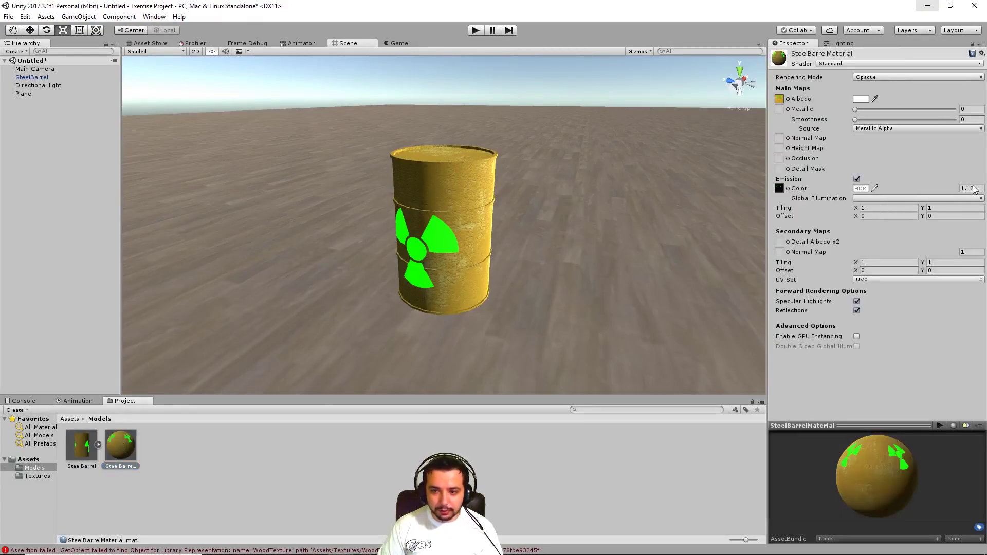
click(973, 188)
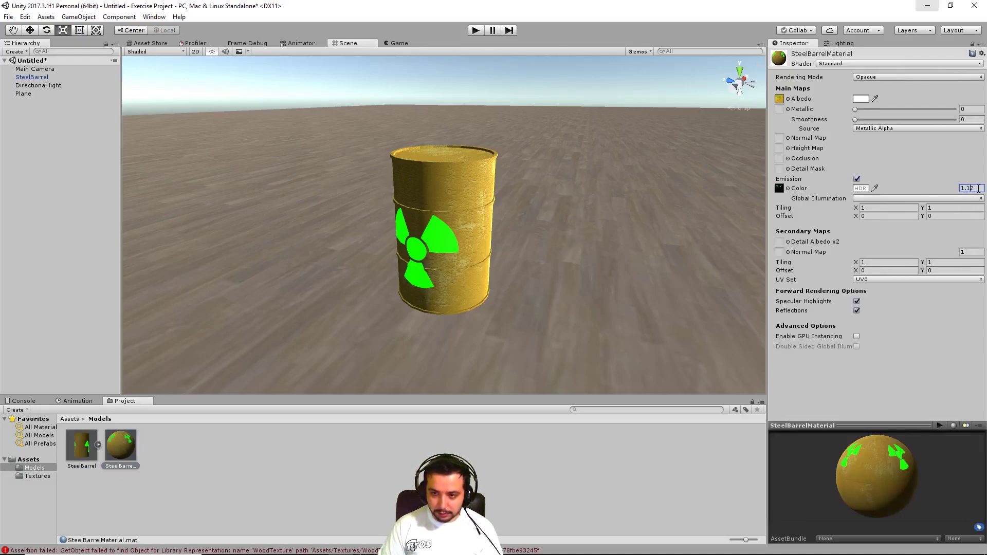
key(Return)
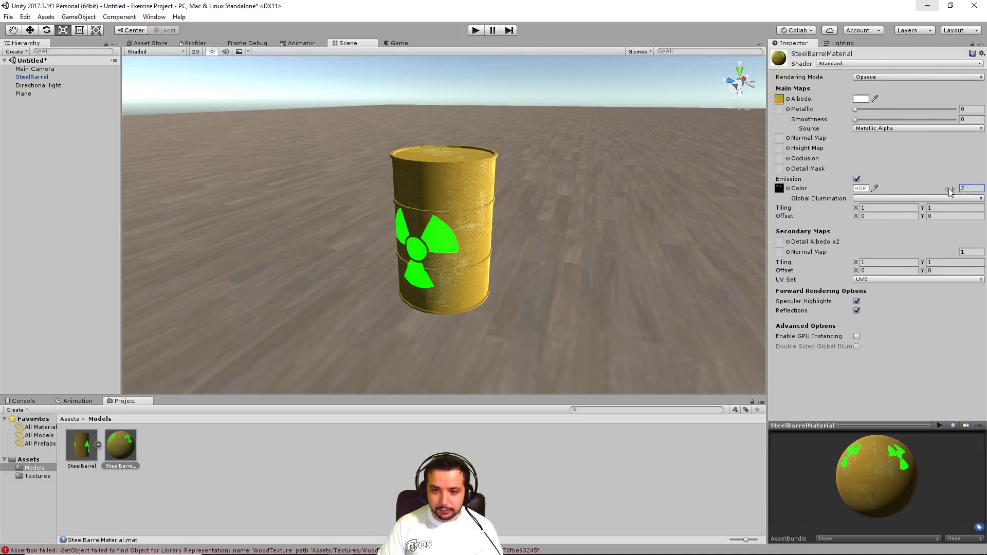
alt+drag(466, 189, 497, 186)
click(877, 198)
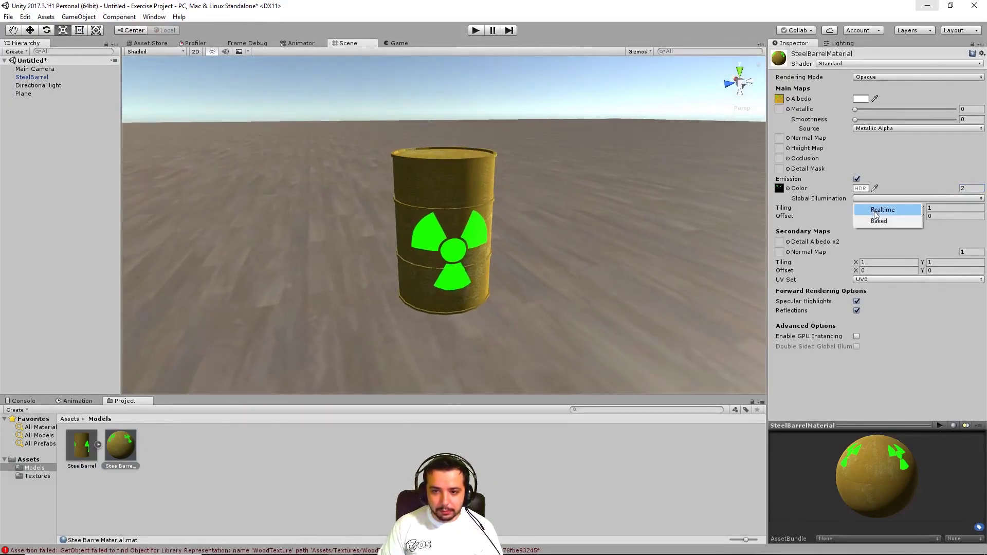
click(876, 211)
Compare the Game and Scene views while adjusting the view, then select Main Camera.
alt+drag(541, 198, 366, 38)
click(400, 43)
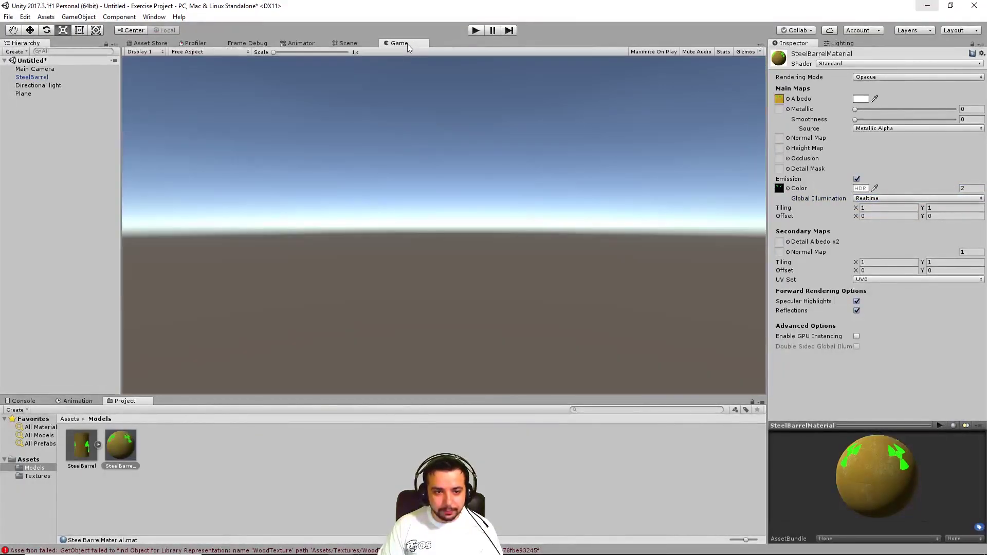
click(347, 43)
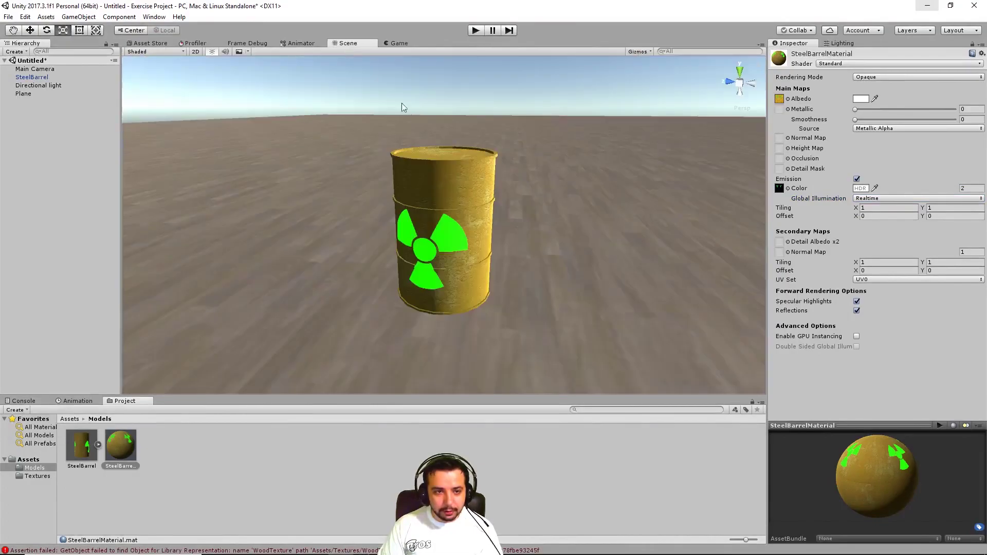
alt+drag(402, 103, 512, 116)
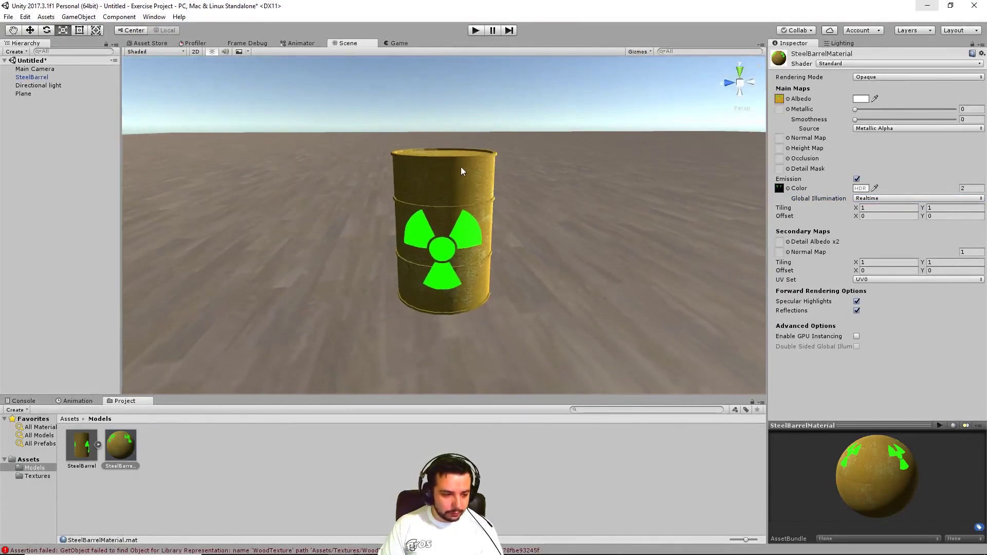
click(391, 44)
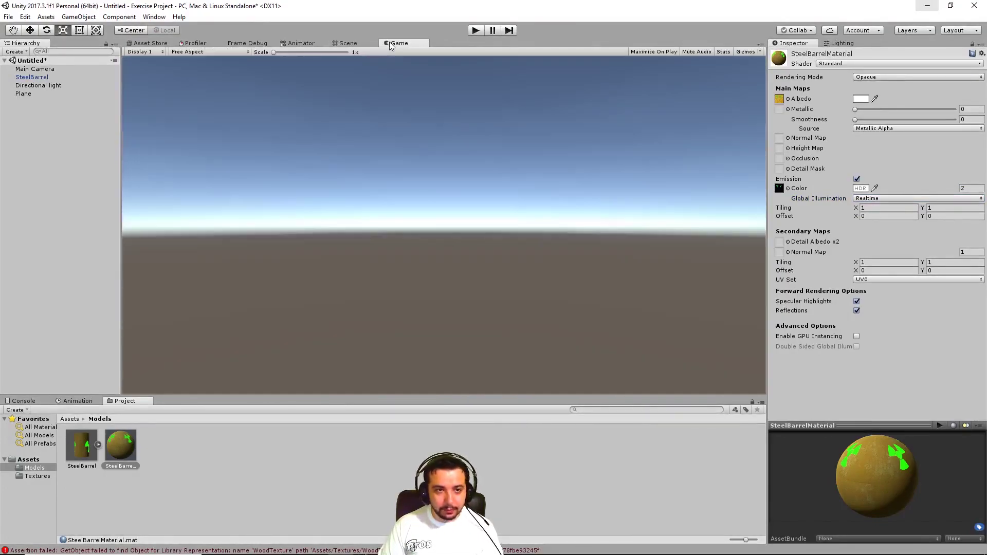
click(358, 44)
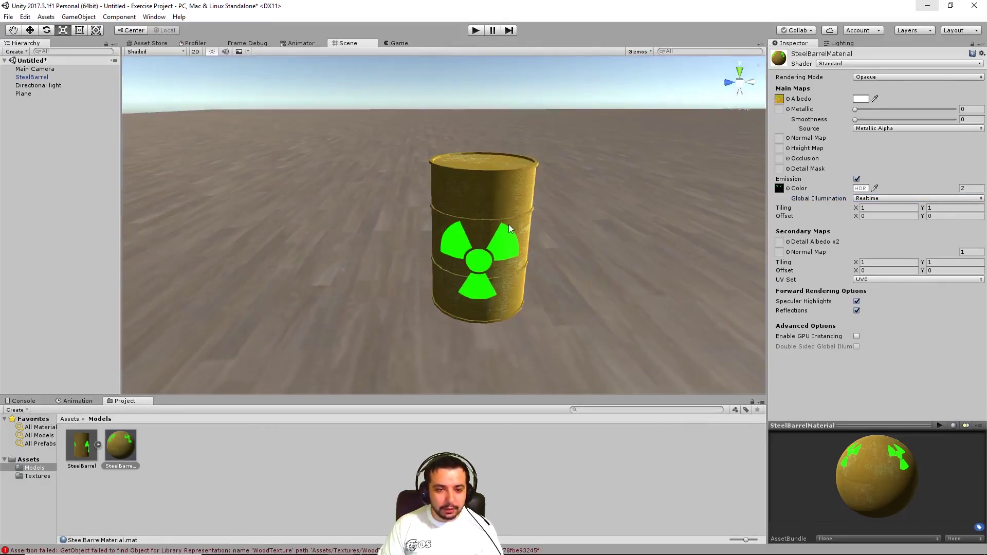
middle_drag(511, 229, 524, 202)
click(43, 70)
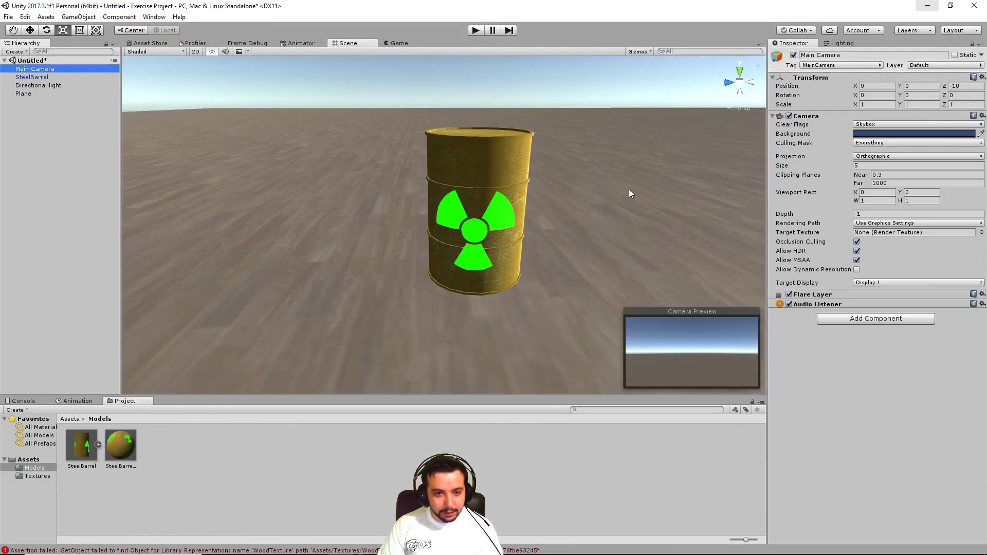
Align Main Camera with the Scene view and switch its projection to Perspective.
key(ctrl+shift+f)
click(396, 43)
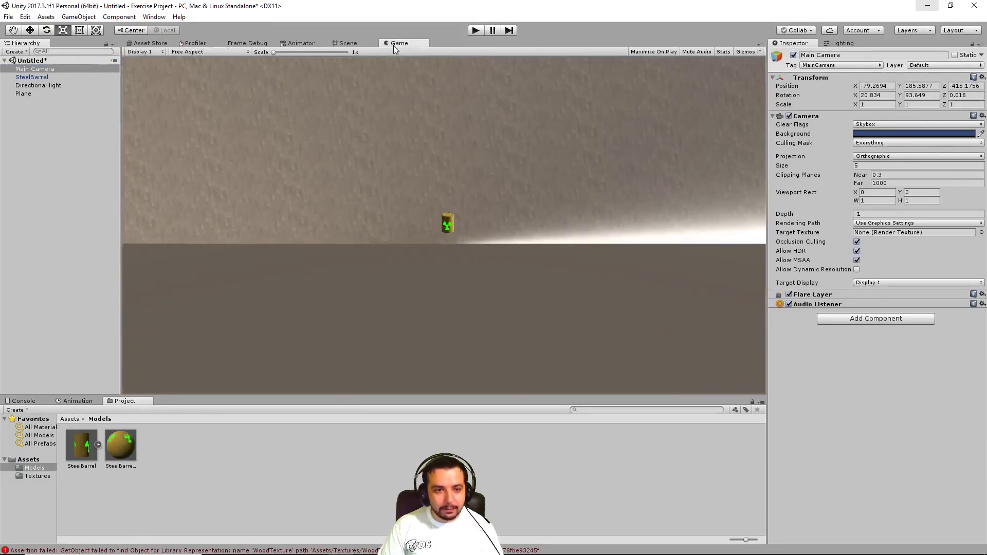
click(876, 157)
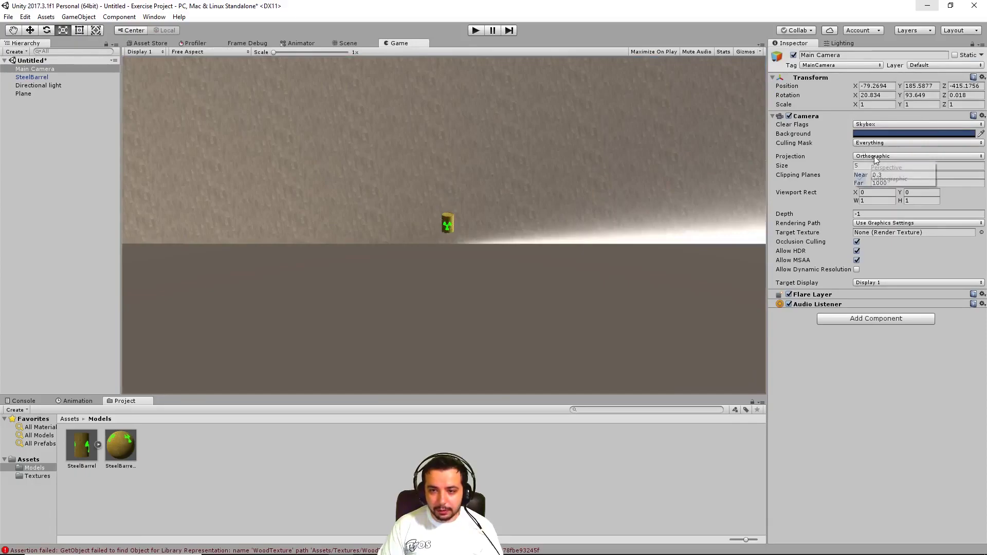
click(877, 168)
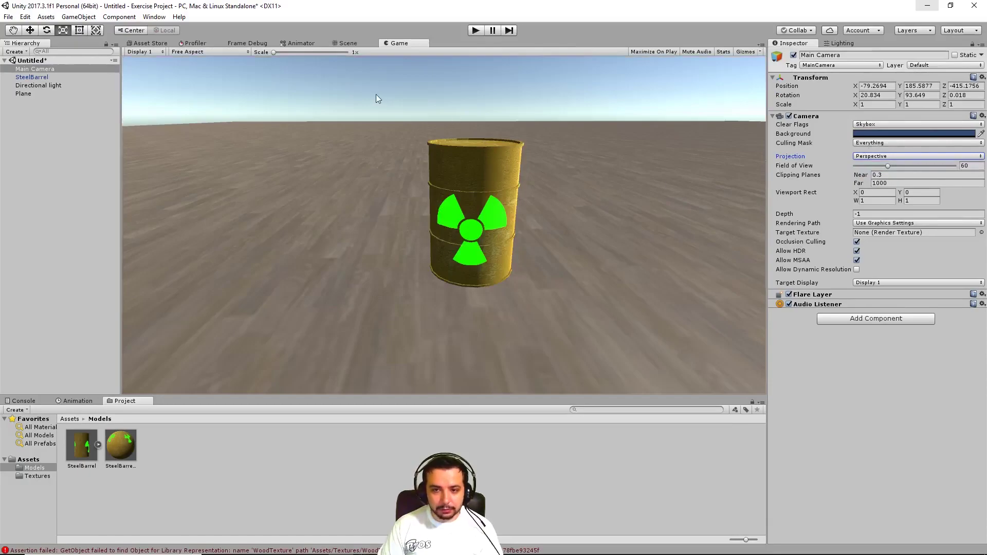
click(345, 44)
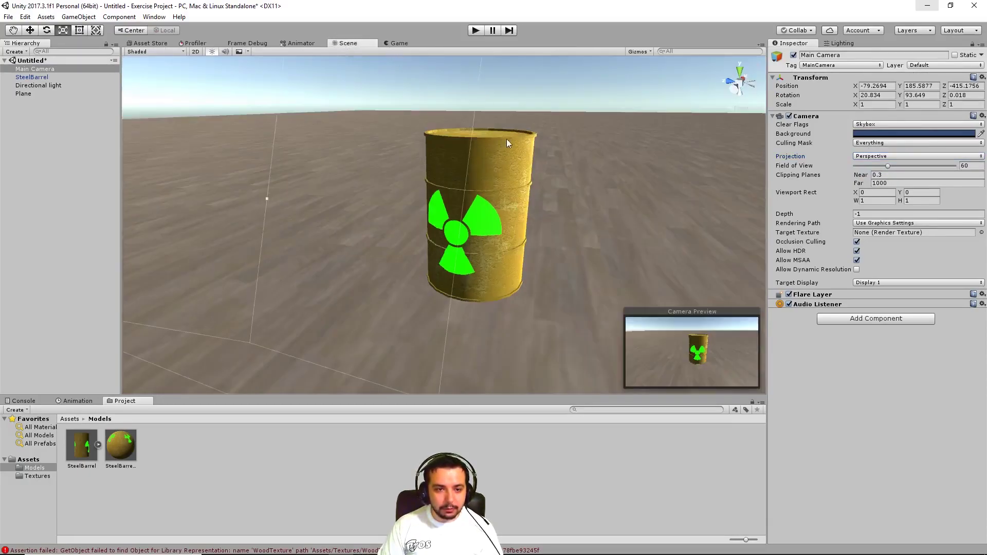
Re-align the camera from a lower angle and check its framing in the Game view.
alt+drag(507, 138, 526, 117)
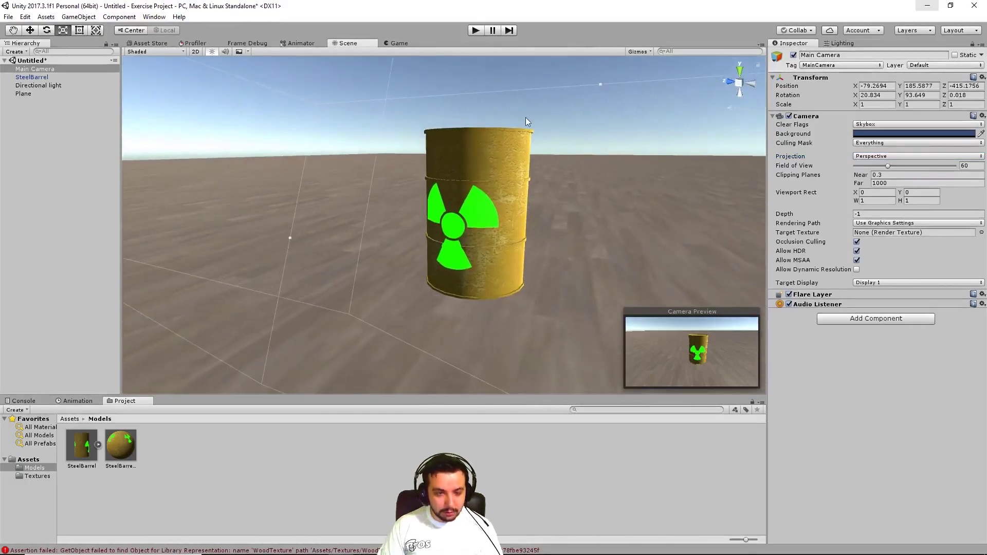
key(ctrl+shift+f)
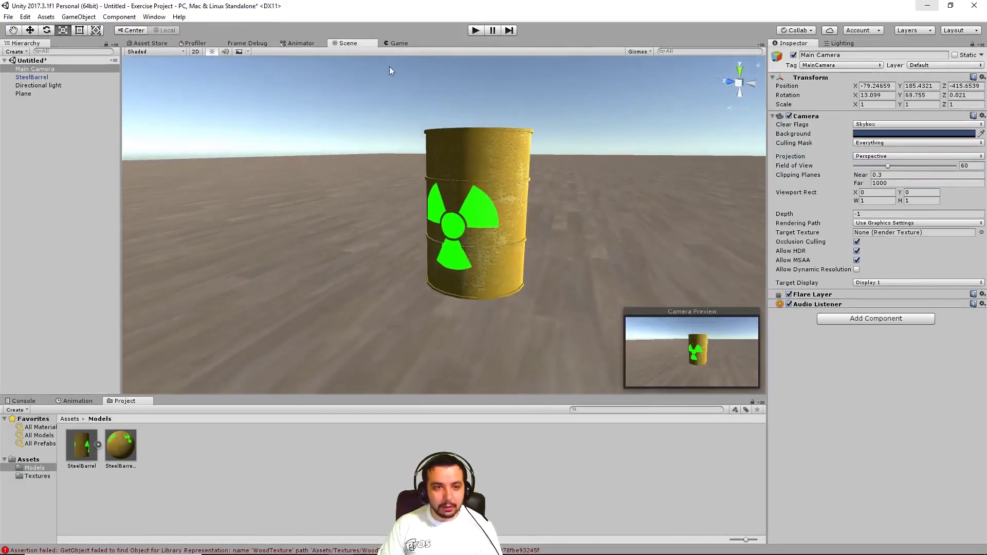
click(399, 43)
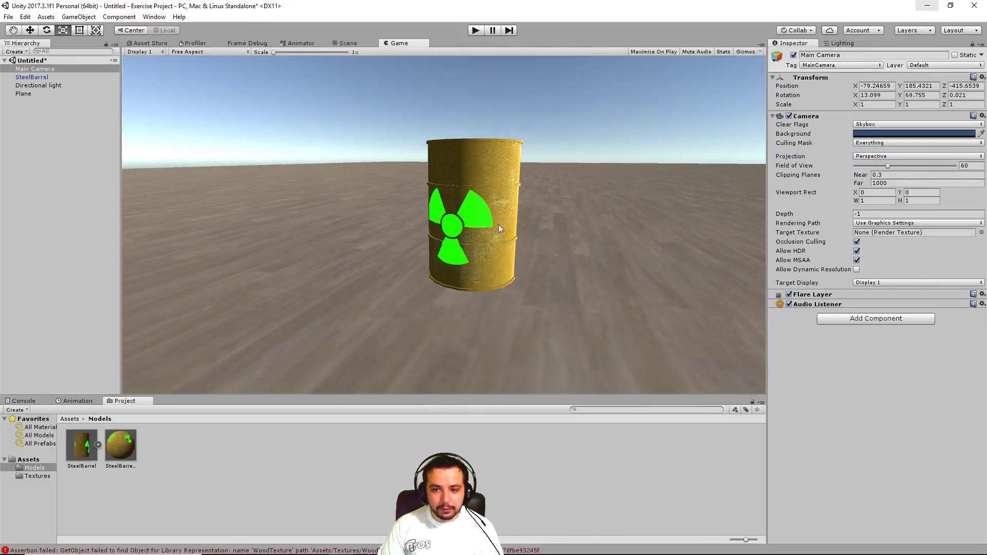
key(ctrl+1)
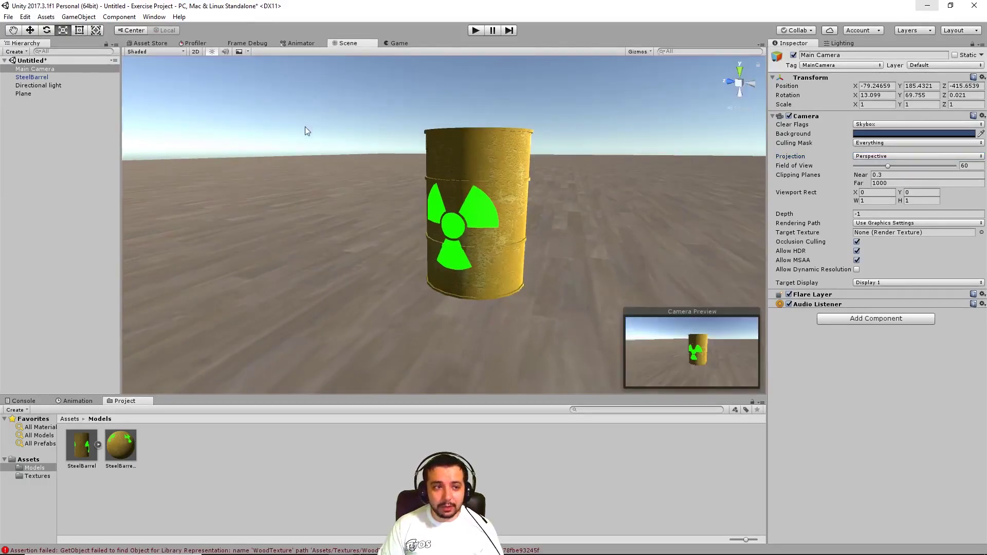
click(145, 43)
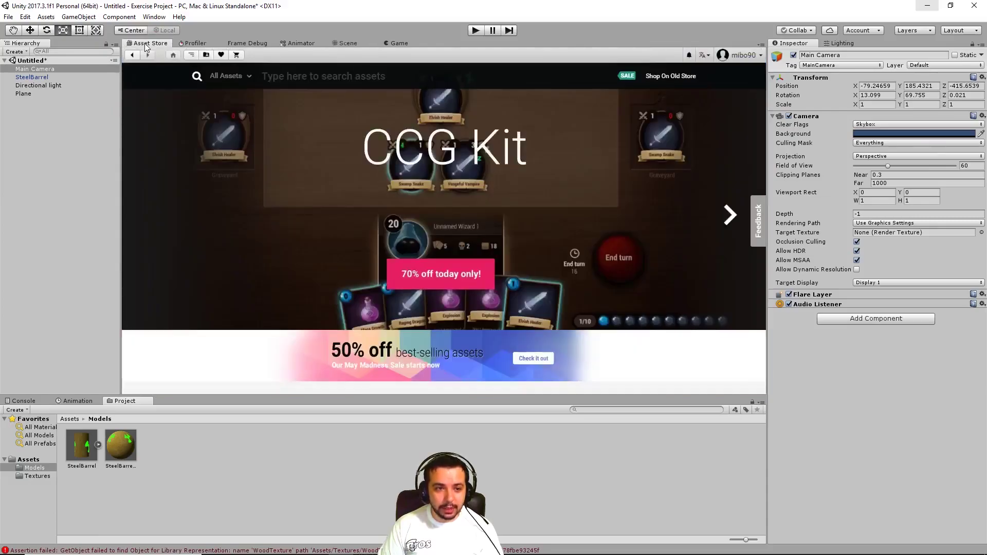
Search the Asset Store for 'post proce' and import all files of Post Processing Stack.
click(272, 78)
text(p)
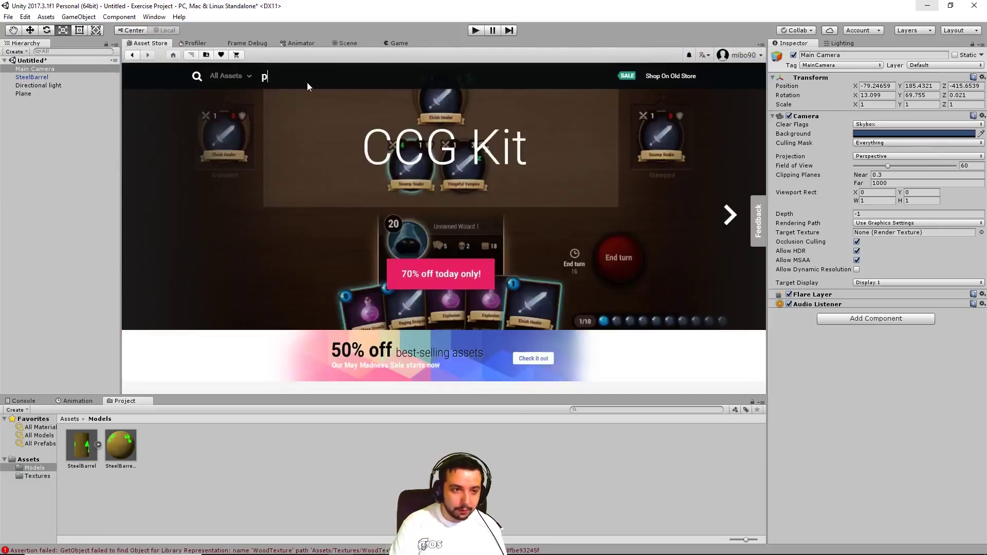
text(ost proce)
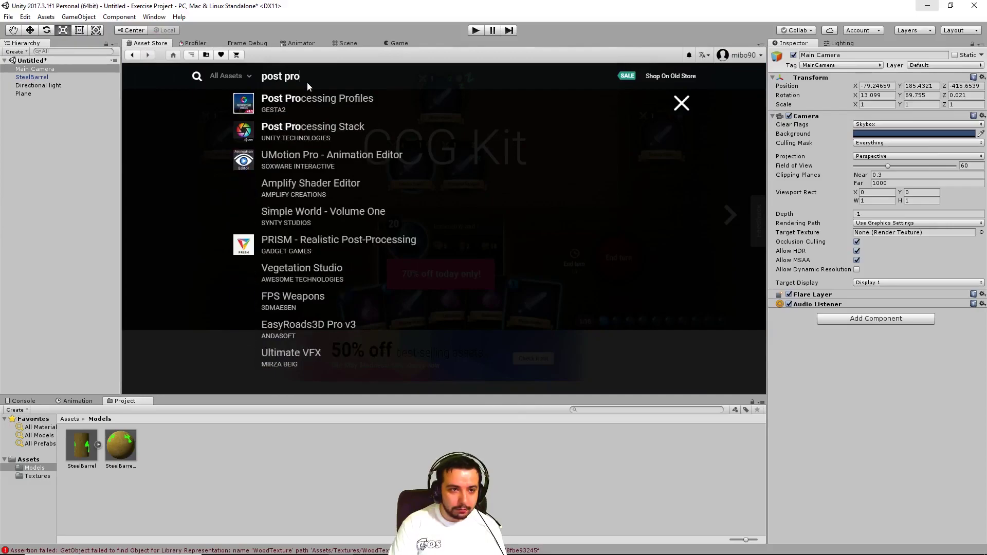
click(291, 126)
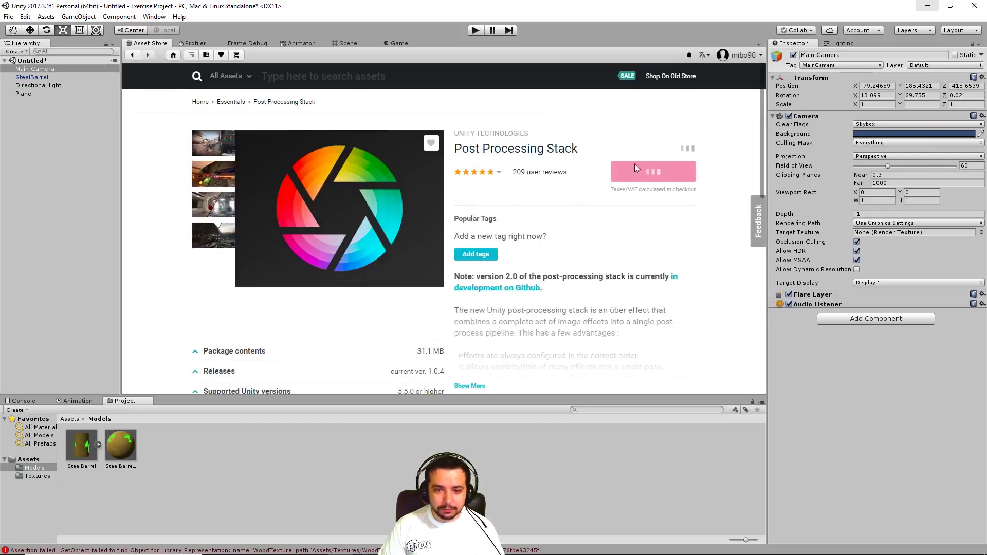
click(660, 206)
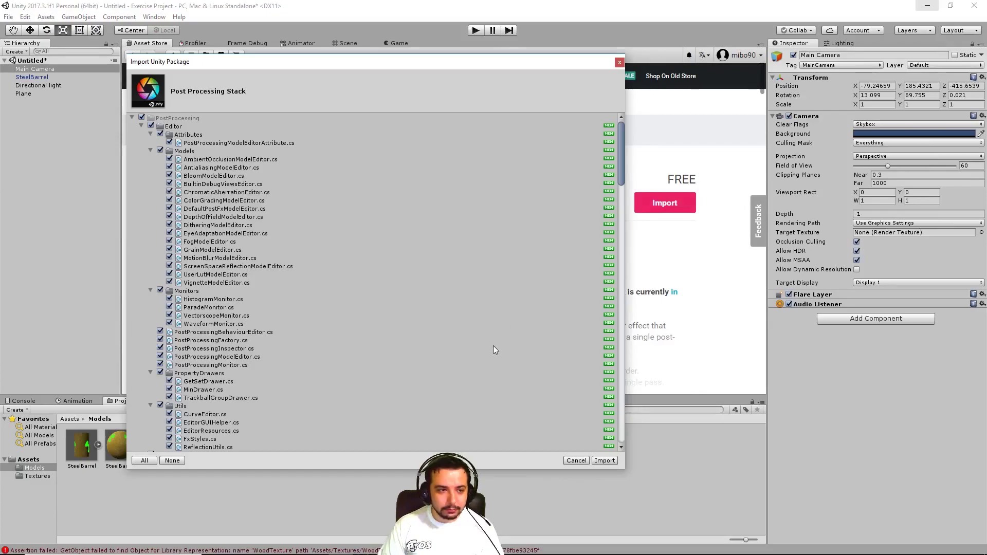
click(605, 461)
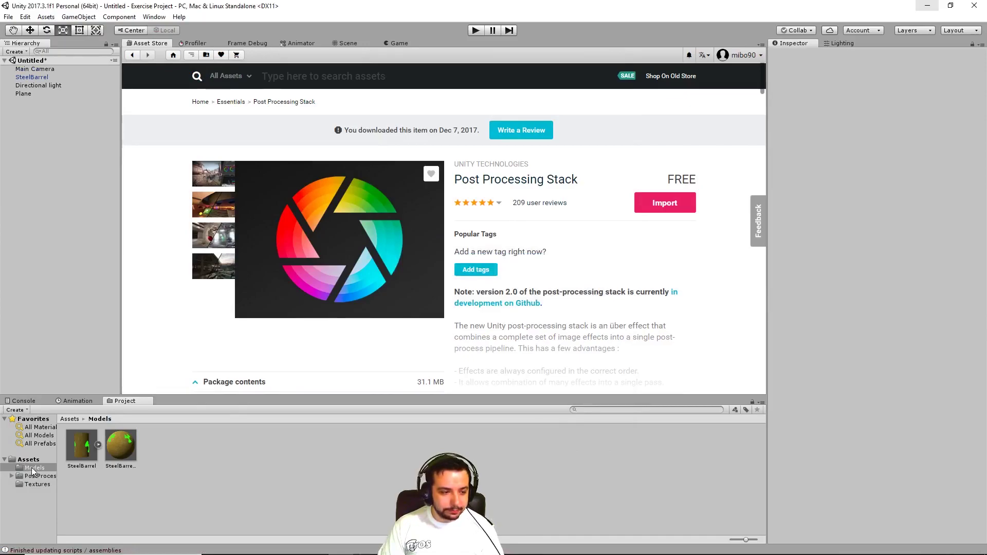
click(28, 460)
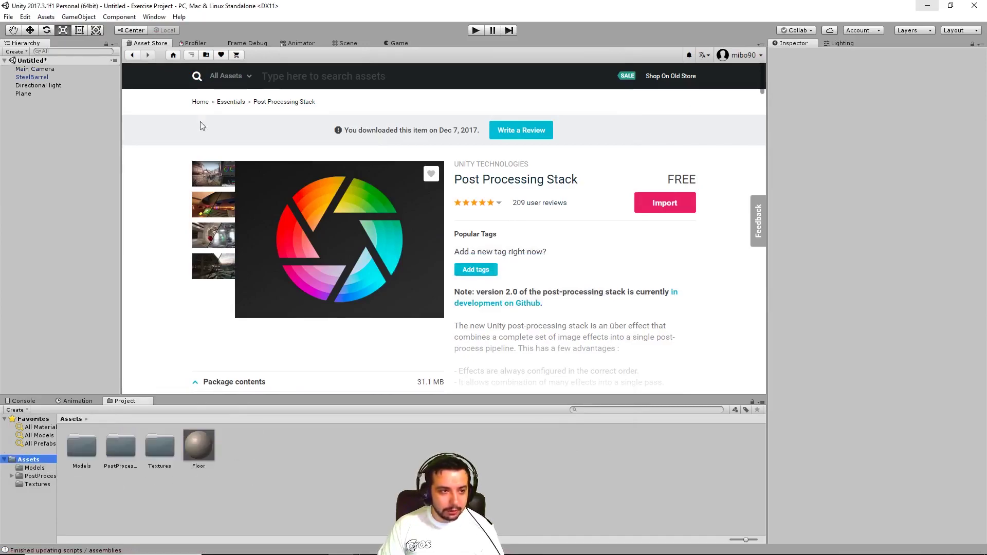
click(349, 43)
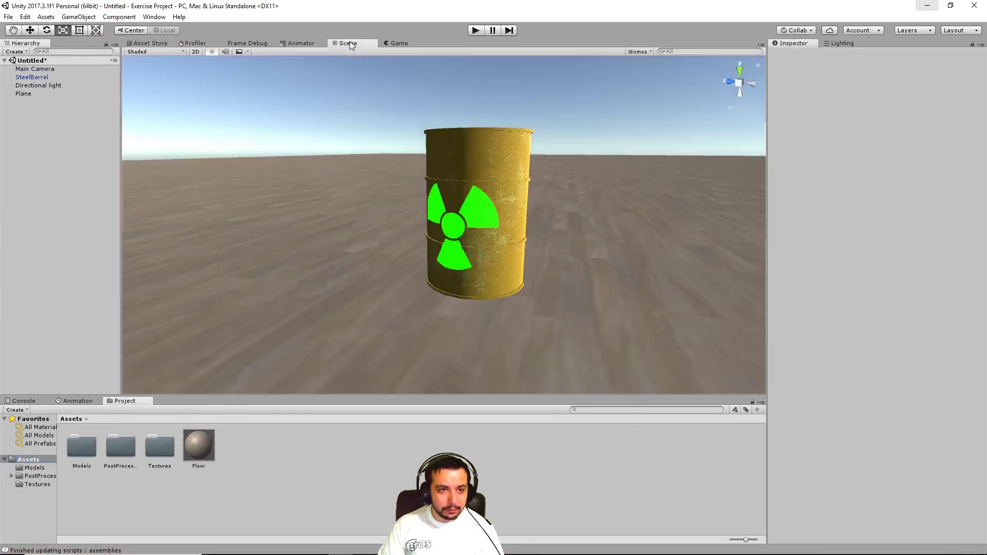
Create a Post-Processing Profile asset in Assets, keeping the default name New Post-Processing Profile.
click(397, 42)
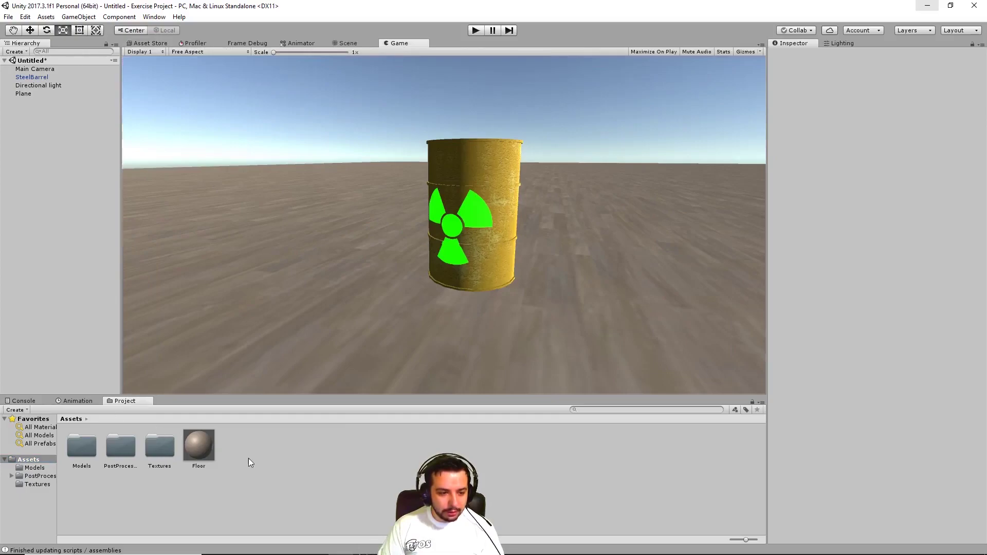
right_click(286, 453)
mouse_move(393, 255)
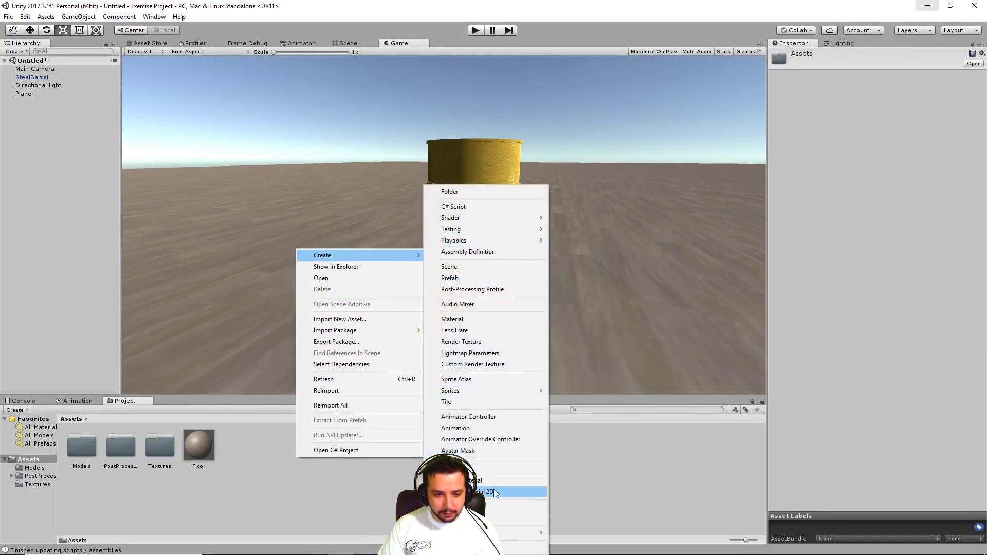
click(485, 290)
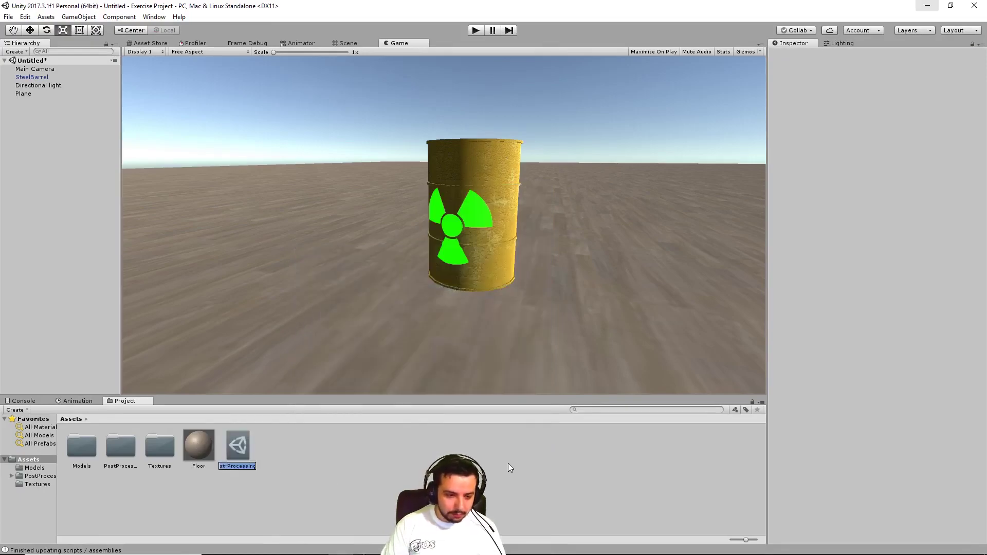
key(Return)
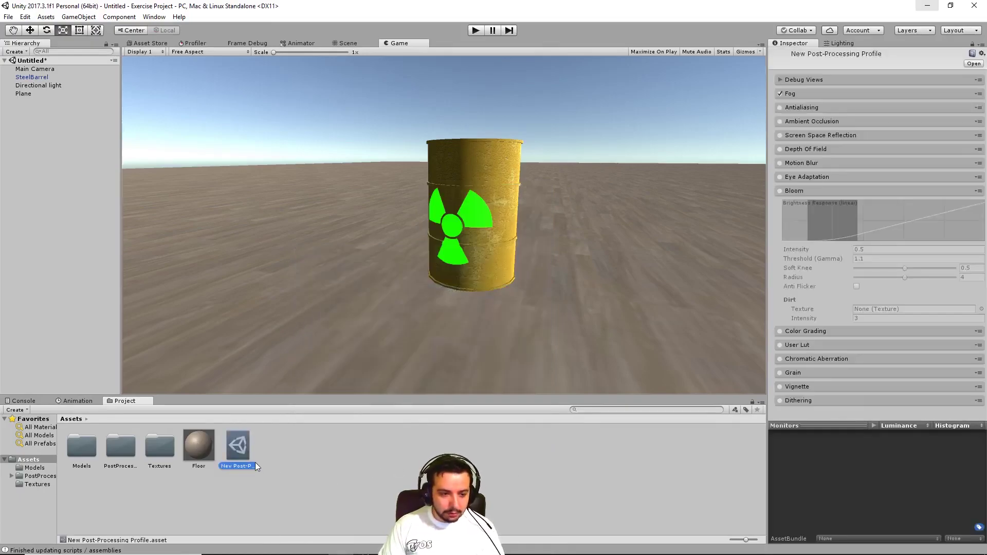
Add a Post-Processing Behaviour to Main Camera and assign the new profile to it.
click(49, 69)
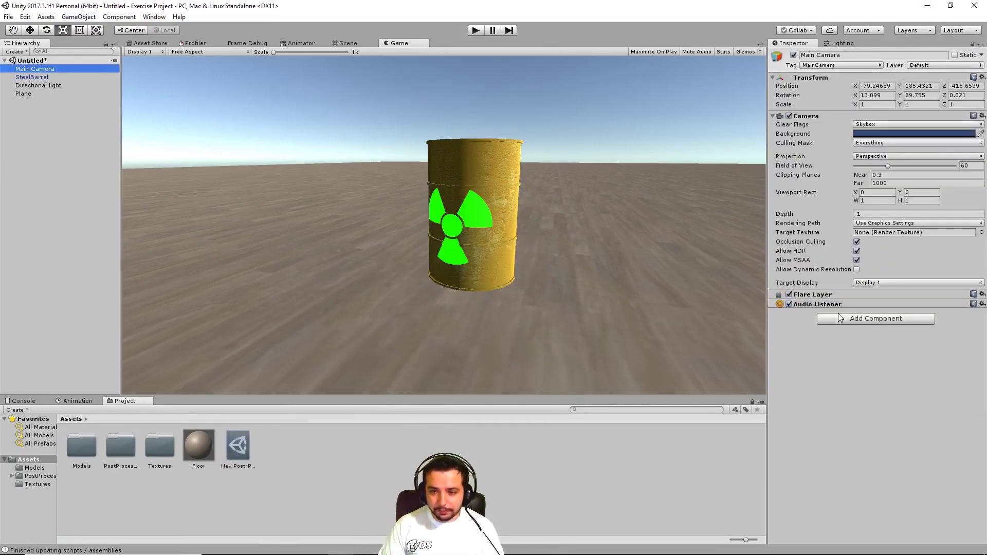
click(850, 319)
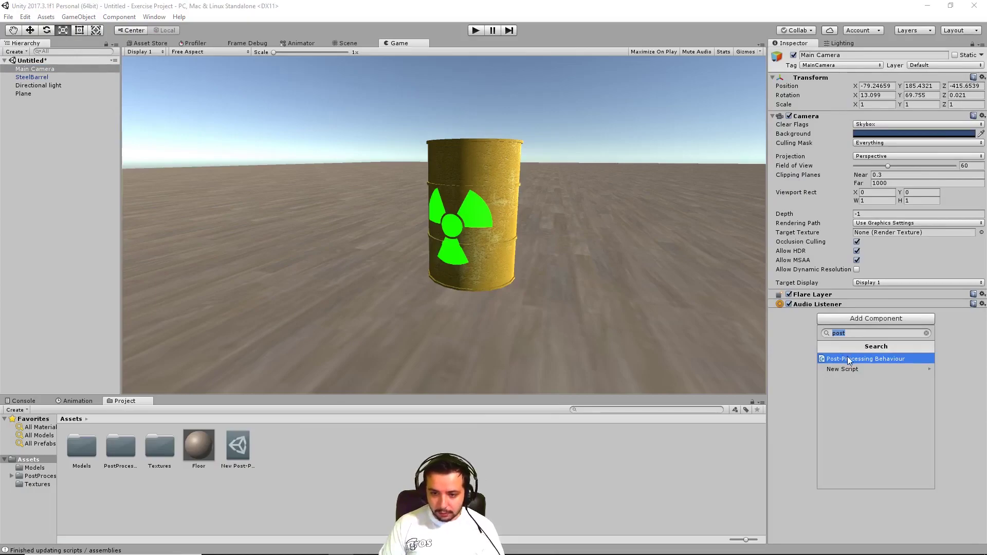
click(867, 359)
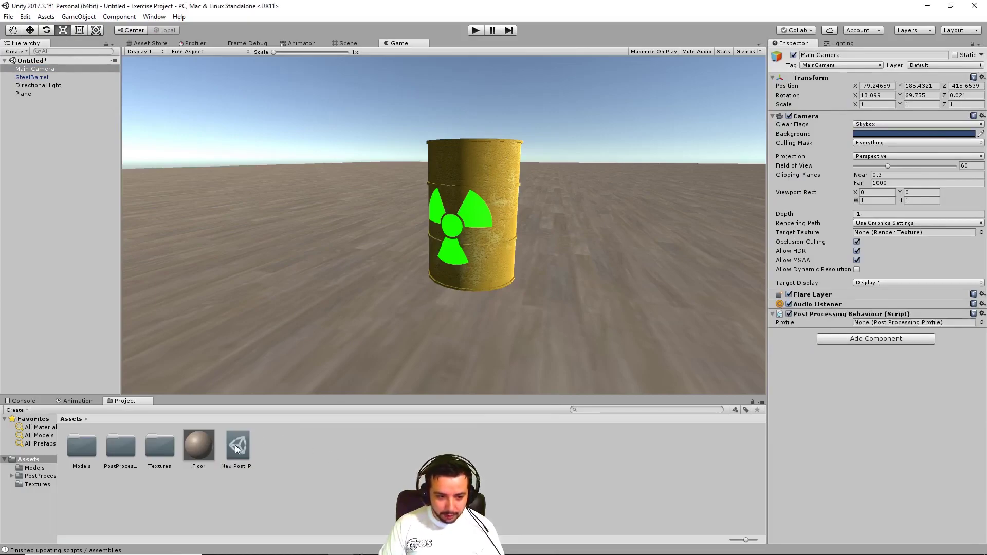
drag(236, 446, 896, 324)
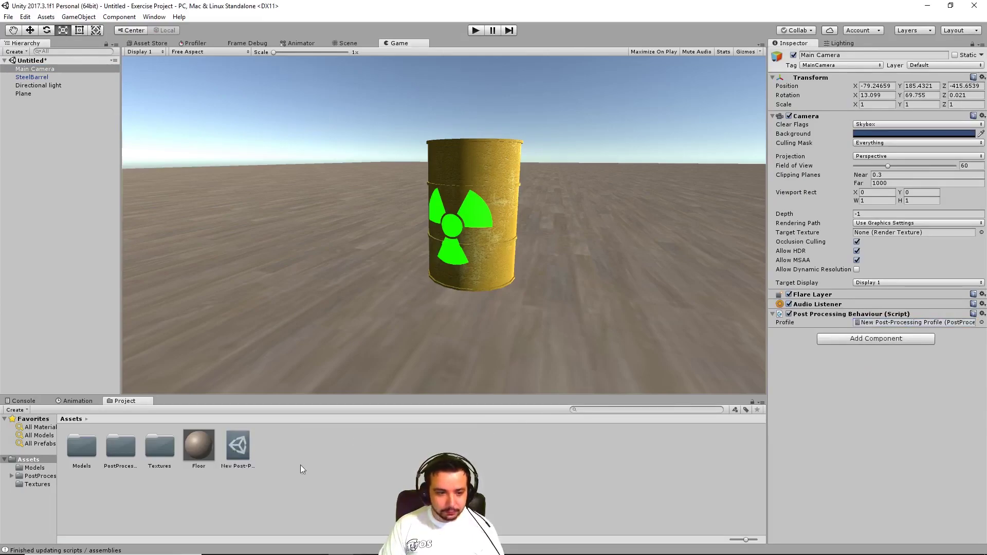
Select the new profile and enable the Bloom effect with its settings expanded.
click(238, 452)
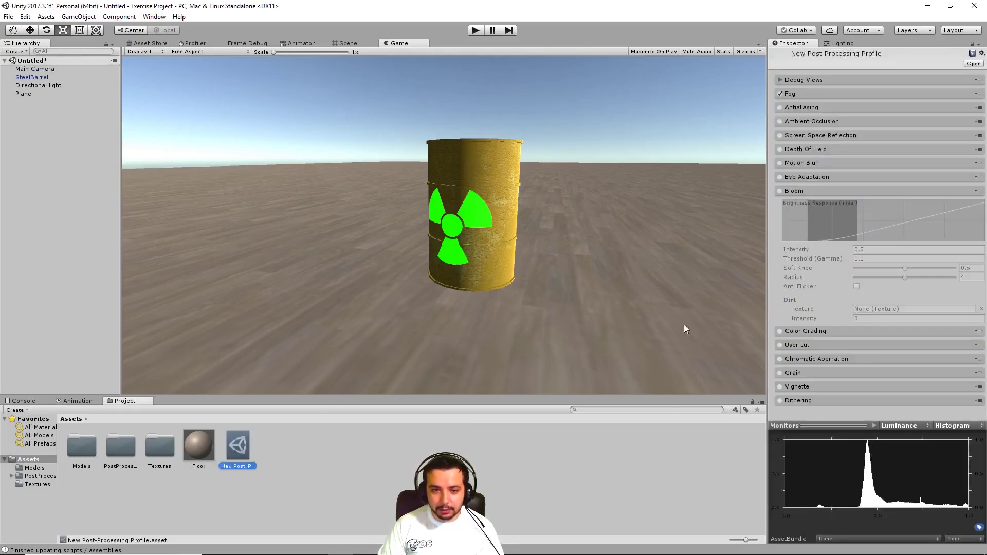
click(793, 191)
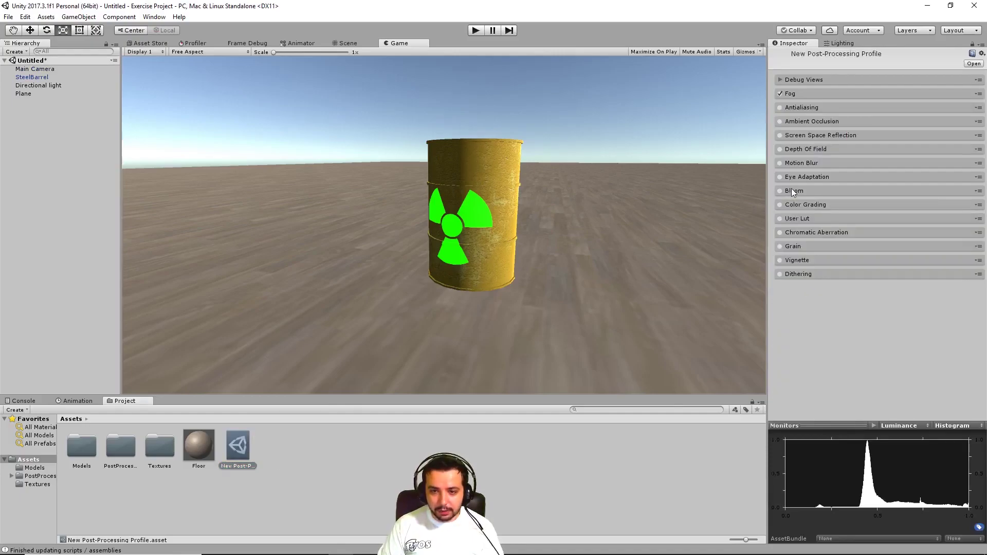
click(780, 192)
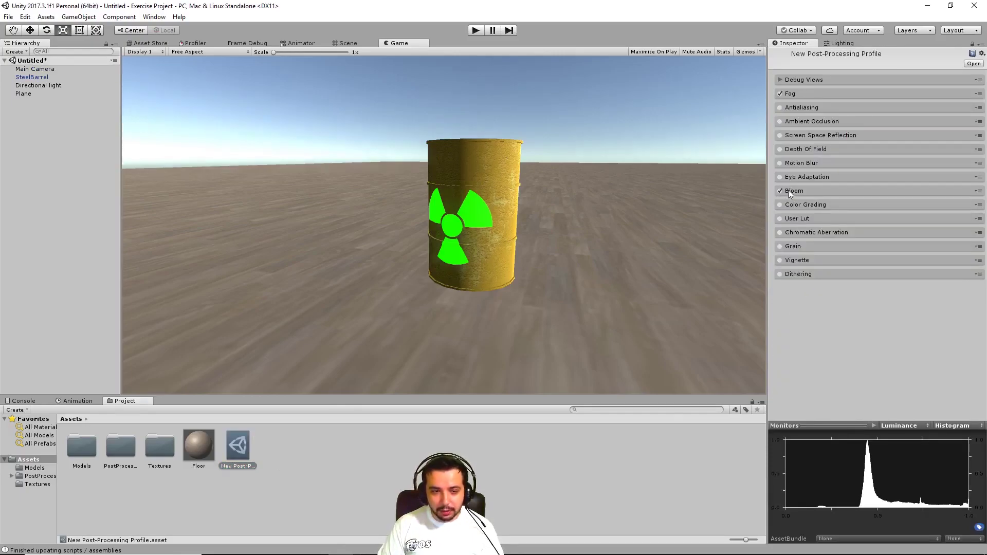
click(792, 192)
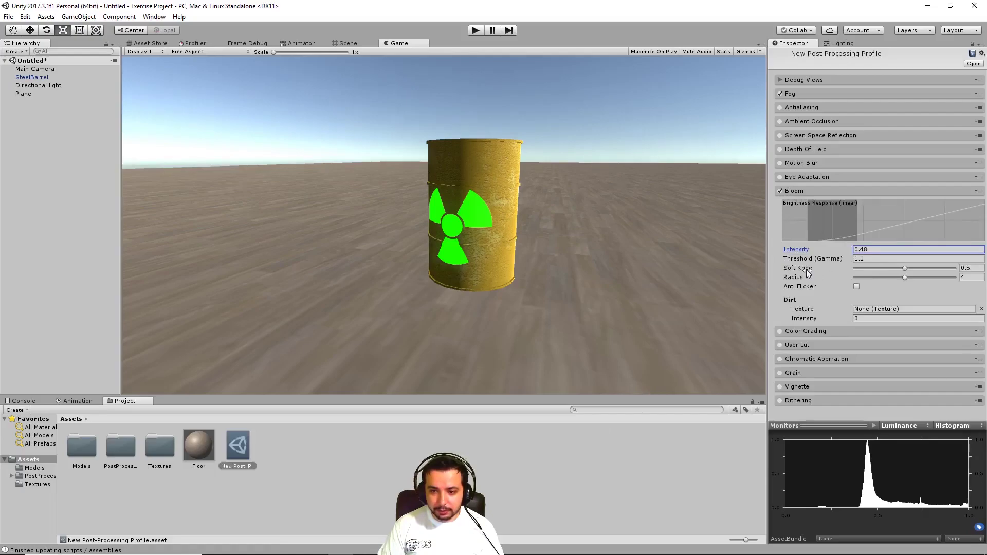
Set Bloom threshold 0.98, intensity 0.84 and radius 3.35, and enable Ambient Occlusion.
drag(830, 260, 824, 260)
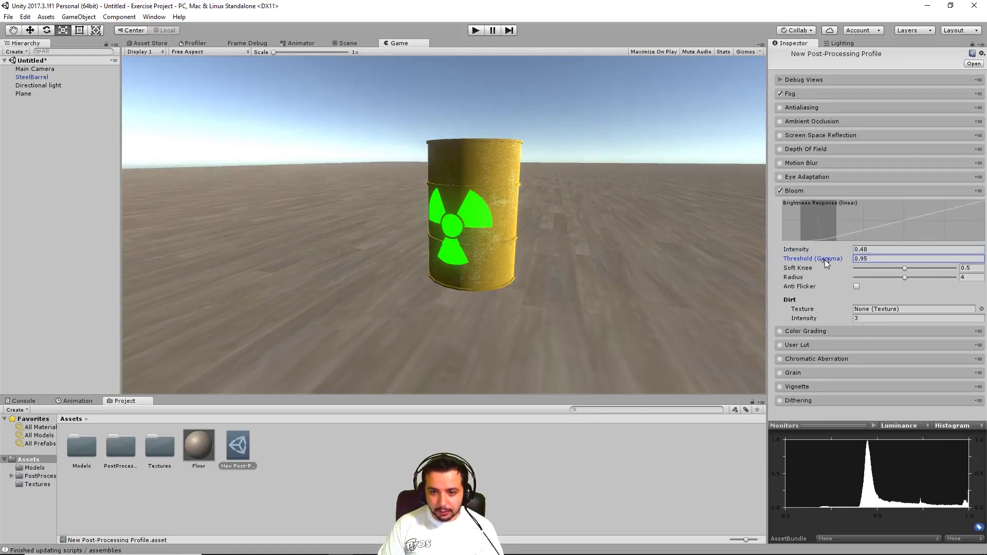
drag(828, 263, 808, 251)
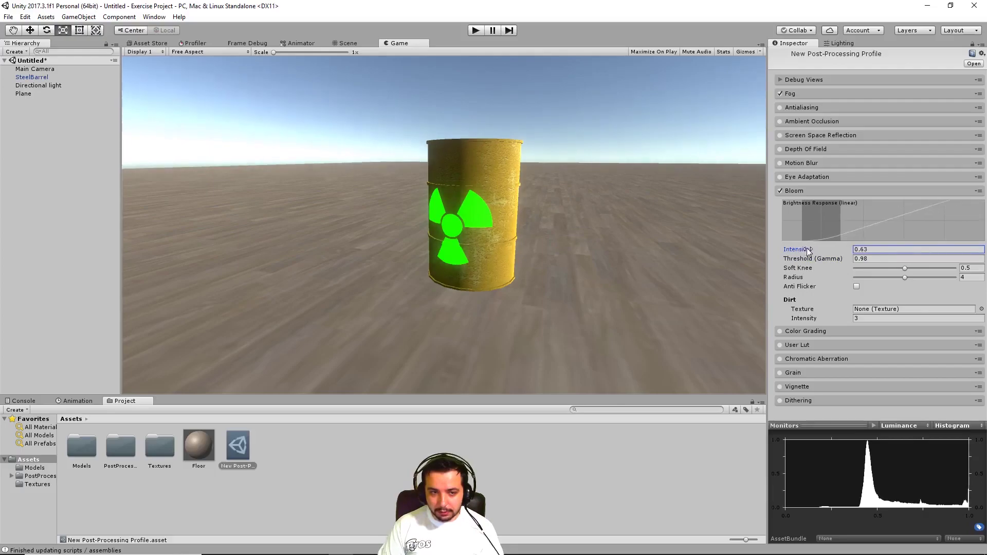
click(903, 279)
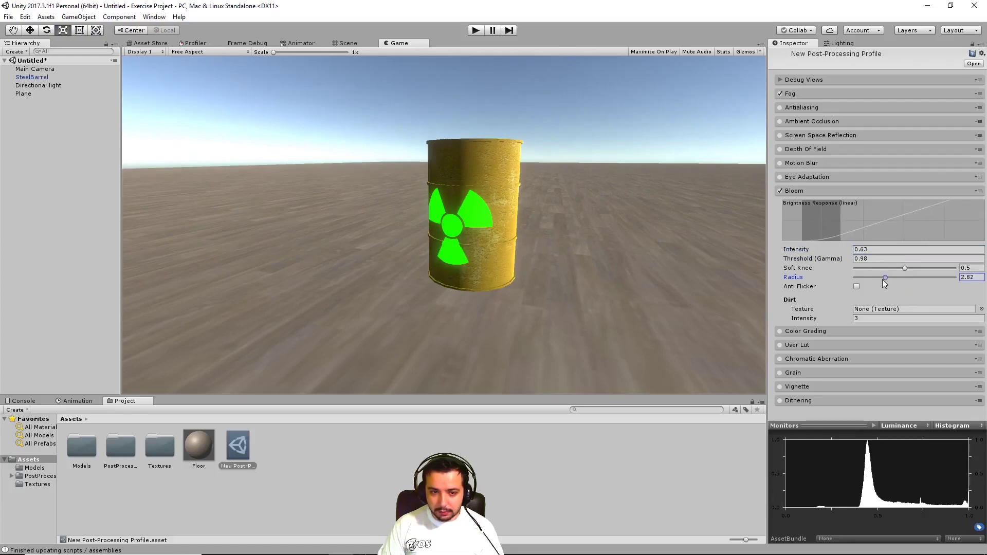
drag(887, 278, 895, 277)
click(881, 259)
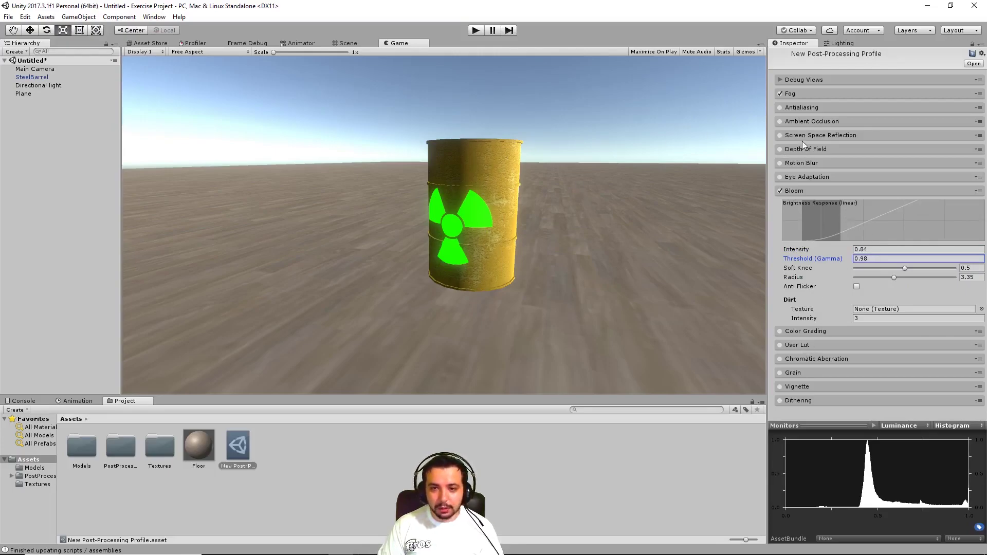
click(780, 122)
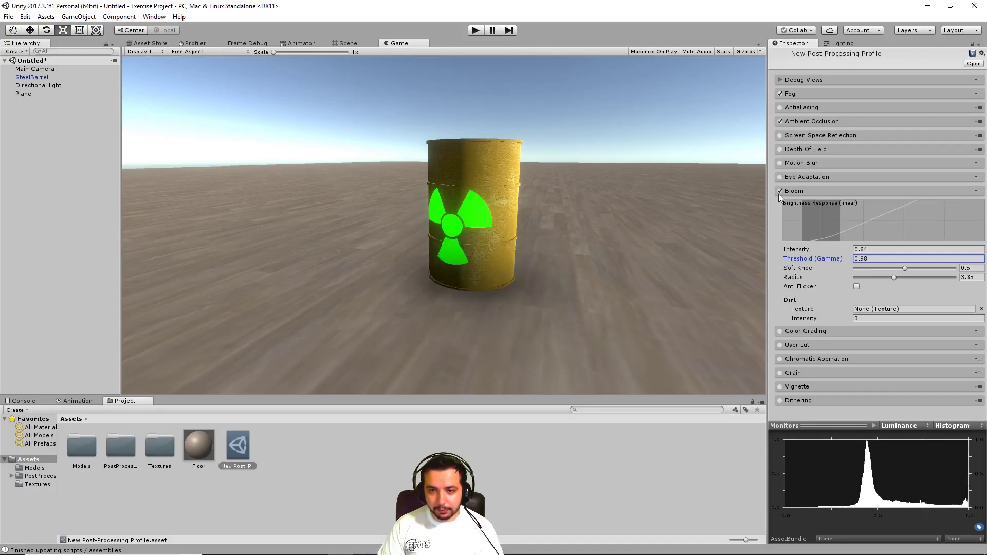
Collapse Bloom and enable Ambient Occlusion, toggling it off and on to compare.
click(798, 191)
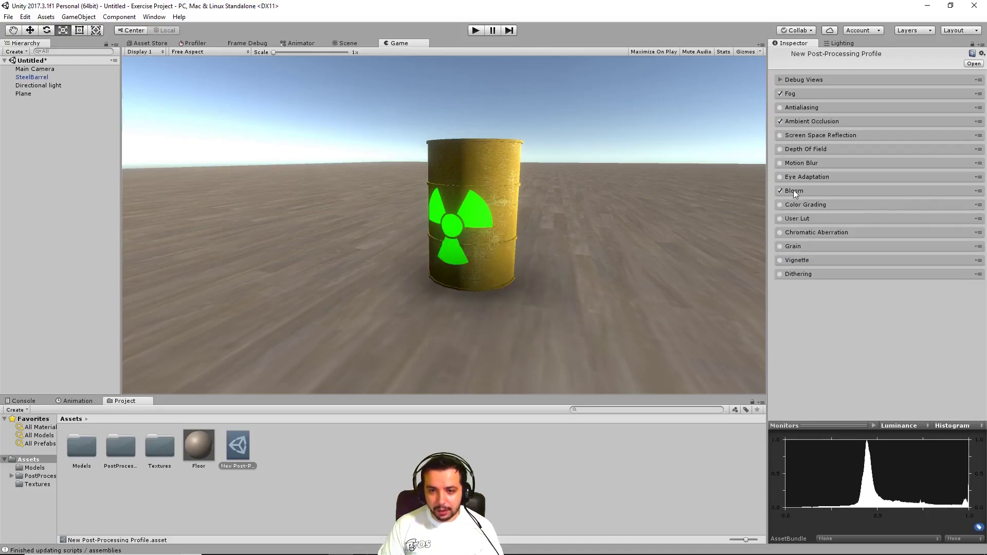
click(780, 122)
click(780, 122)
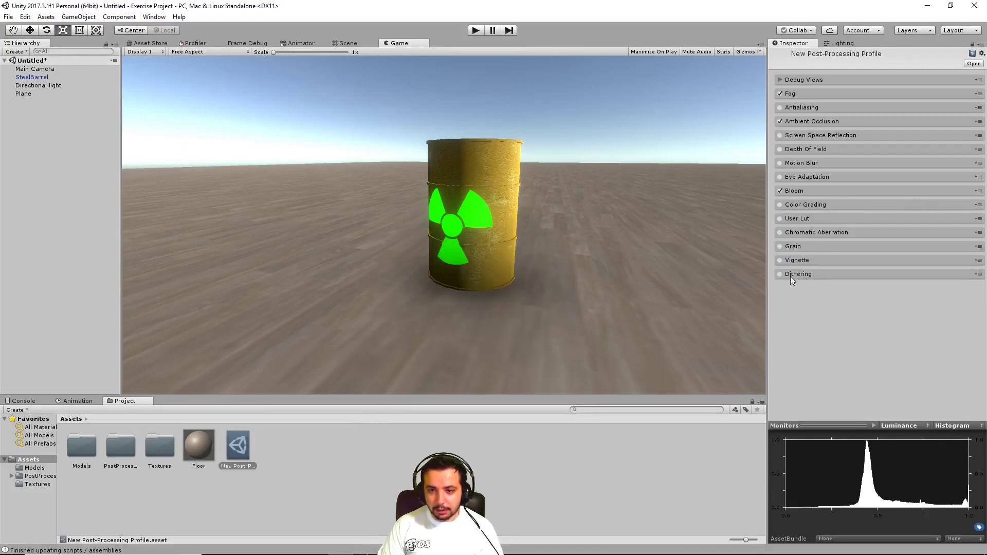